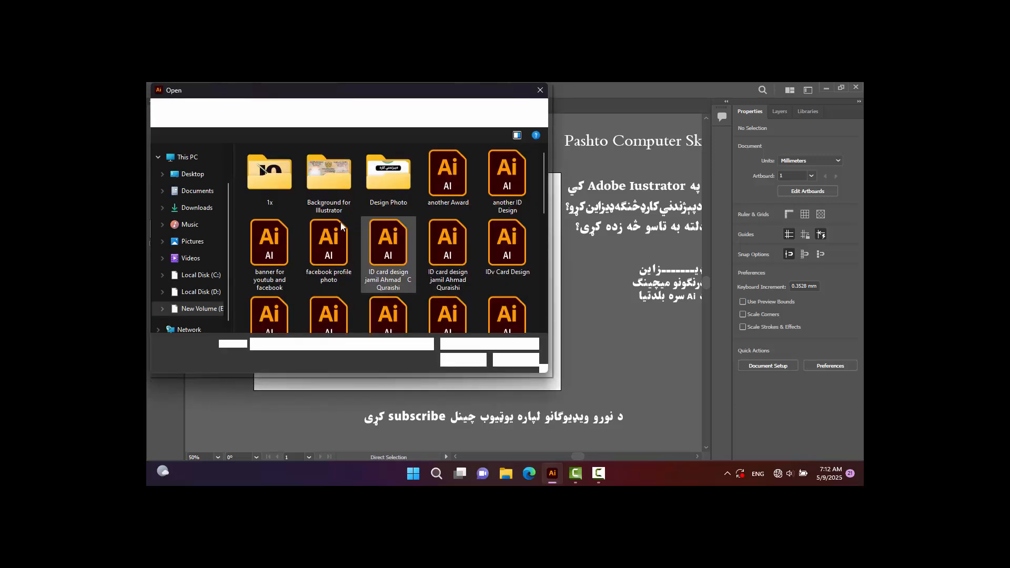
Step: Open the dark background image 124541 from the facebook folder inside Background for Illustrator
{"action": "double_click", "coordinate": [334, 190]}
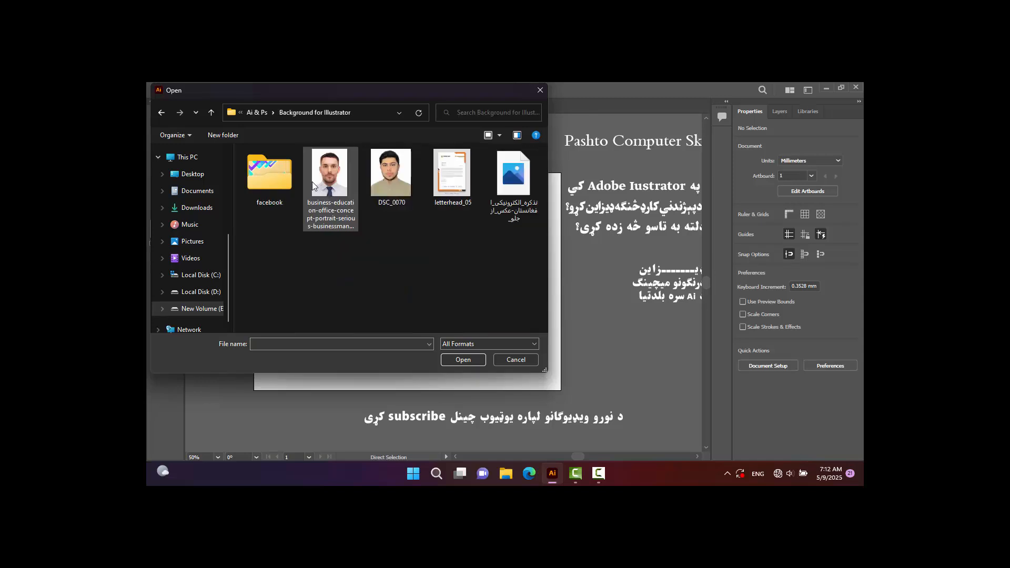
{"action": "double_click", "coordinate": [279, 177]}
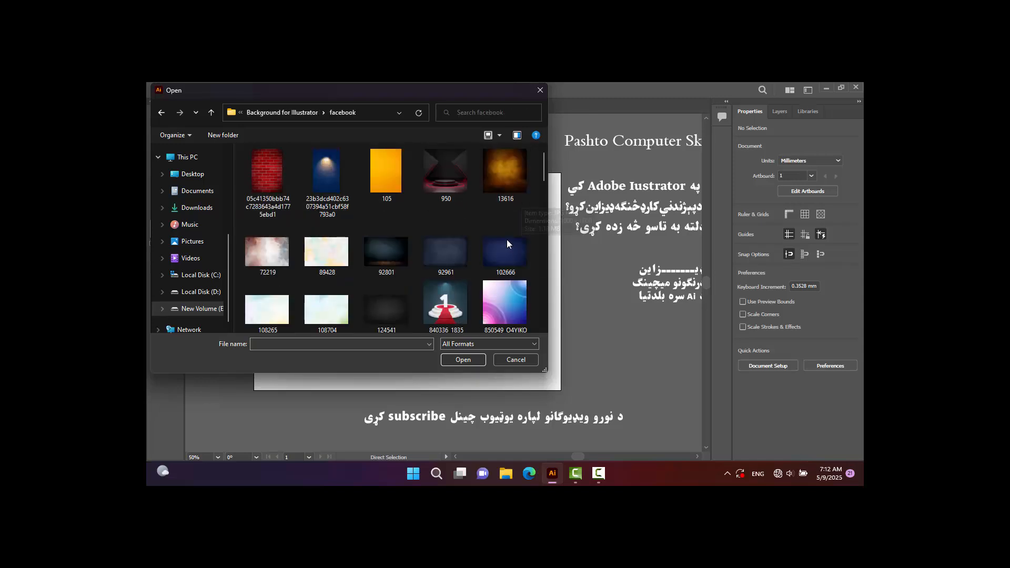
{"action": "left_click", "coordinate": [441, 257]}
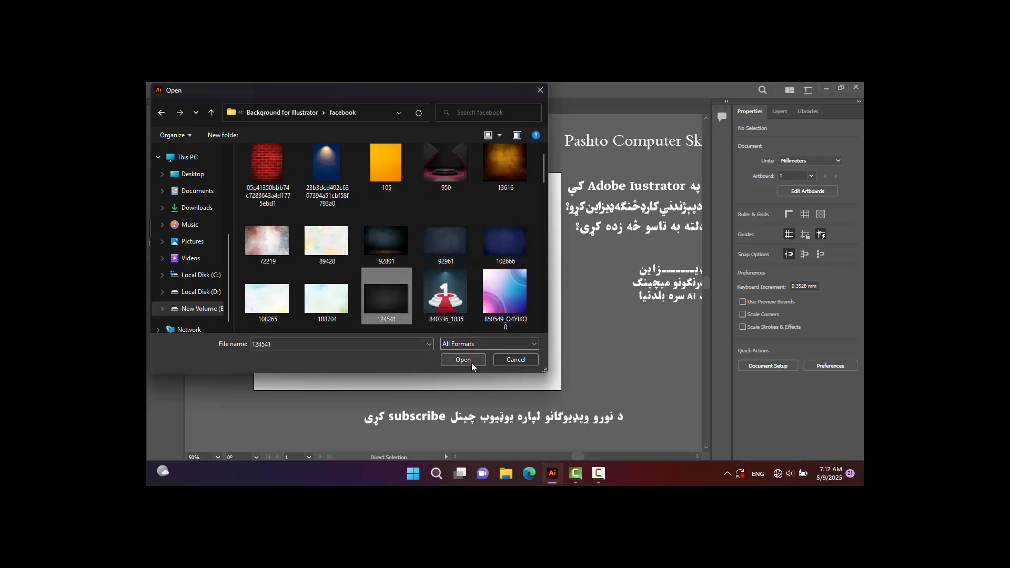
{"action": "left_click", "coordinate": [468, 361]}
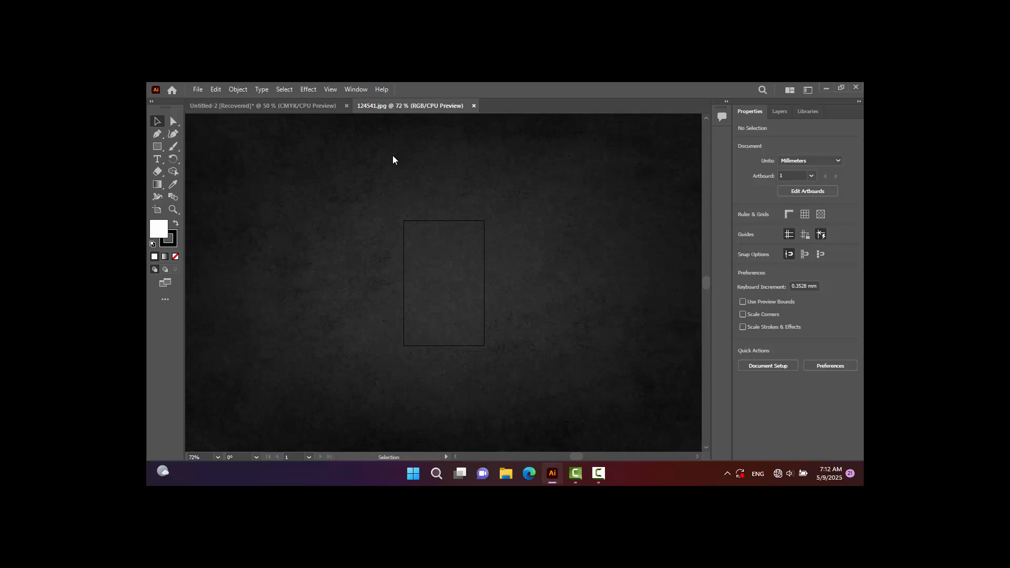
Step: Scale the dark background image down to about 42 × 28 mm so it fits inside its artboard
{"action": "key", "text": "ctrl+minus"}
{"action": "key", "text": "ctrl+minus"}
{"action": "key", "text": "ctrl+minus"}
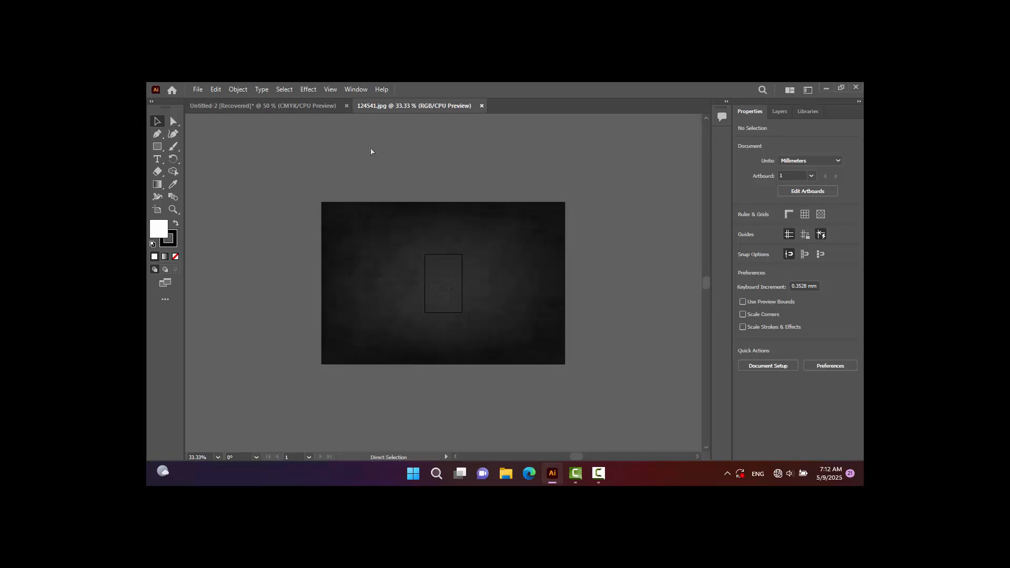
{"action": "key", "text": "ctrl+minus"}
{"action": "key", "text": "ctrl+minus"}
{"action": "key", "text": "ctrl+minus"}
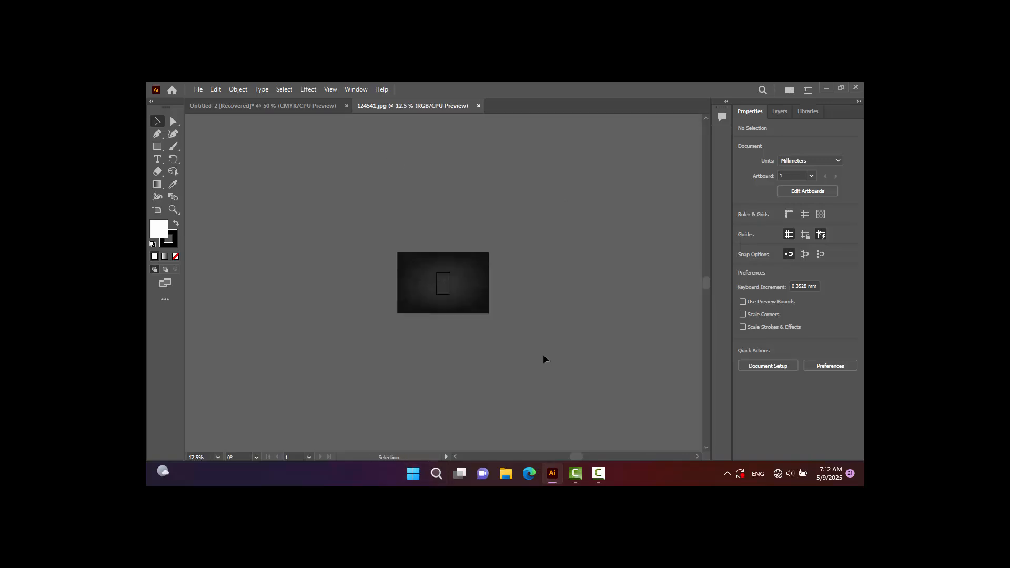
{"action": "left_click", "coordinate": [486, 310]}
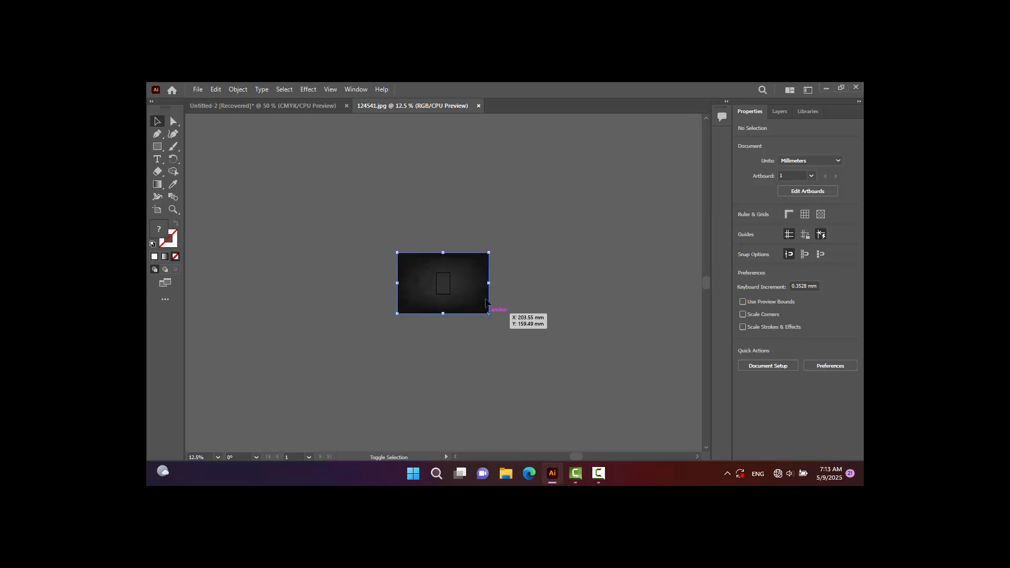
{"action": "left_click_drag", "start_coordinate": [489, 314], "coordinate": [454, 299]}
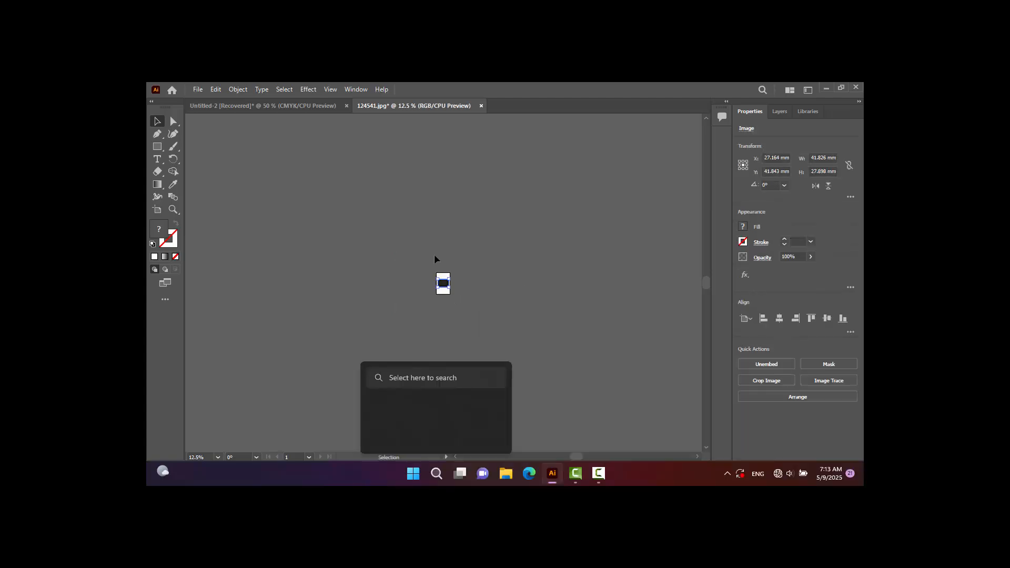
{"action": "left_click", "coordinate": [402, 183]}
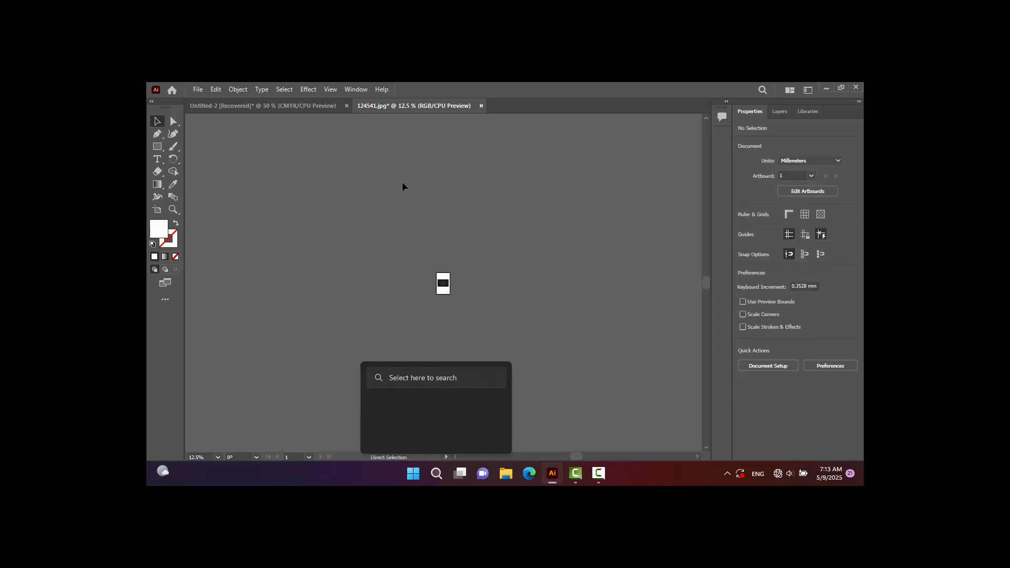
Step: Open the dark ID card design image ending in -01 from the Design Photo folder
{"action": "key", "text": "ctrl+o"}
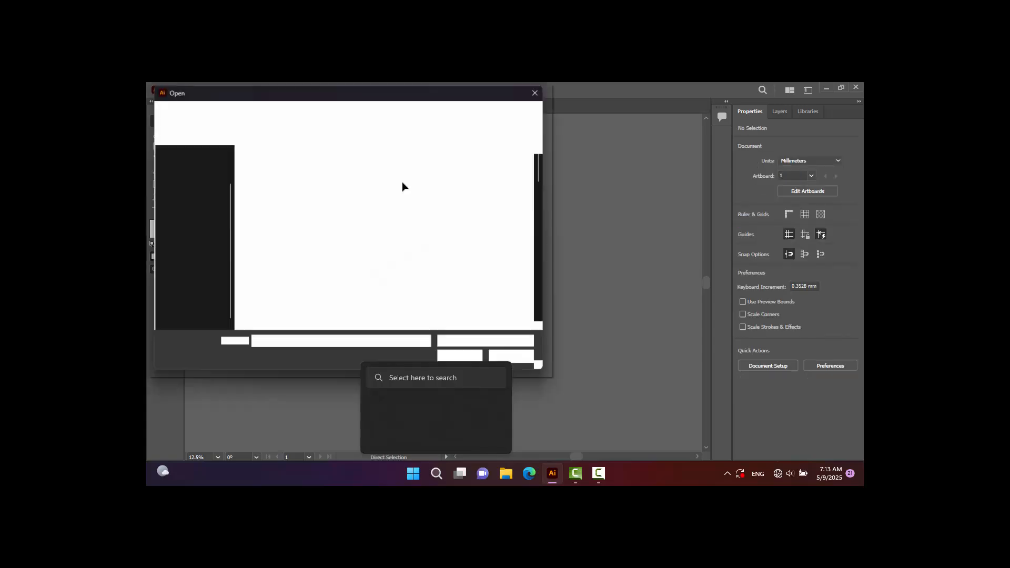
{"action": "left_click", "coordinate": [212, 112]}
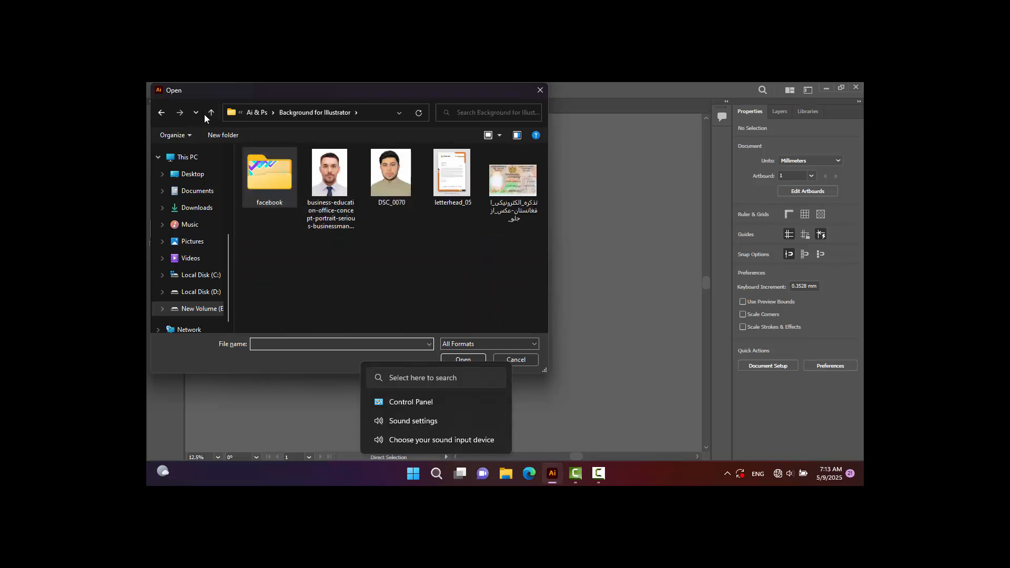
{"action": "left_click", "coordinate": [211, 113]}
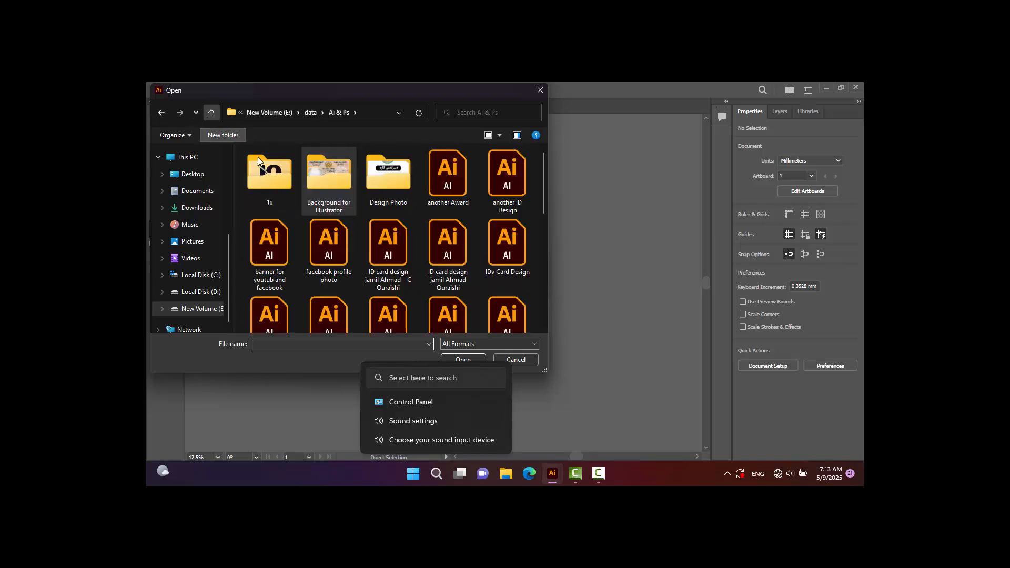
{"action": "double_click", "coordinate": [364, 193]}
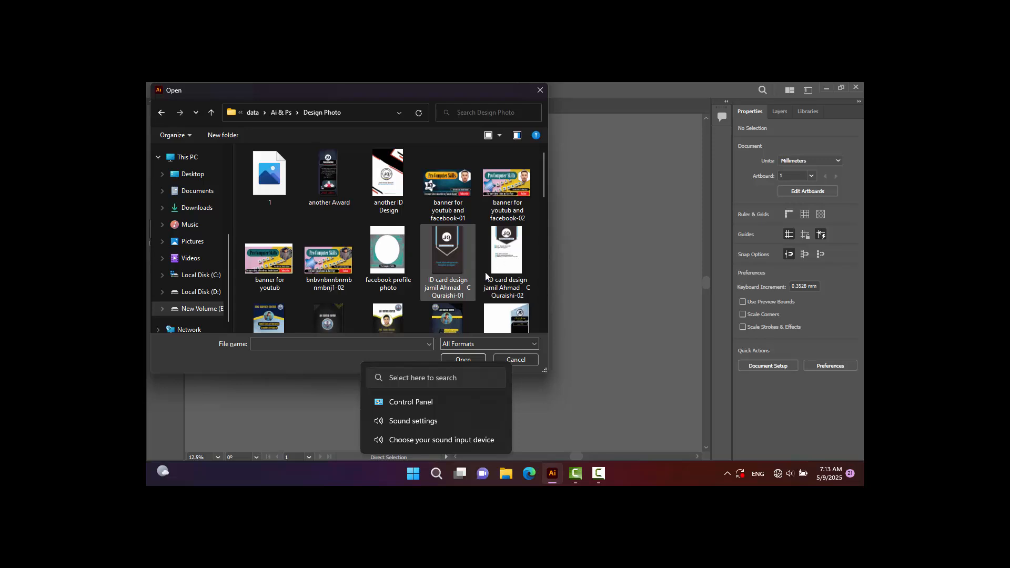
{"action": "left_click", "coordinate": [474, 254]}
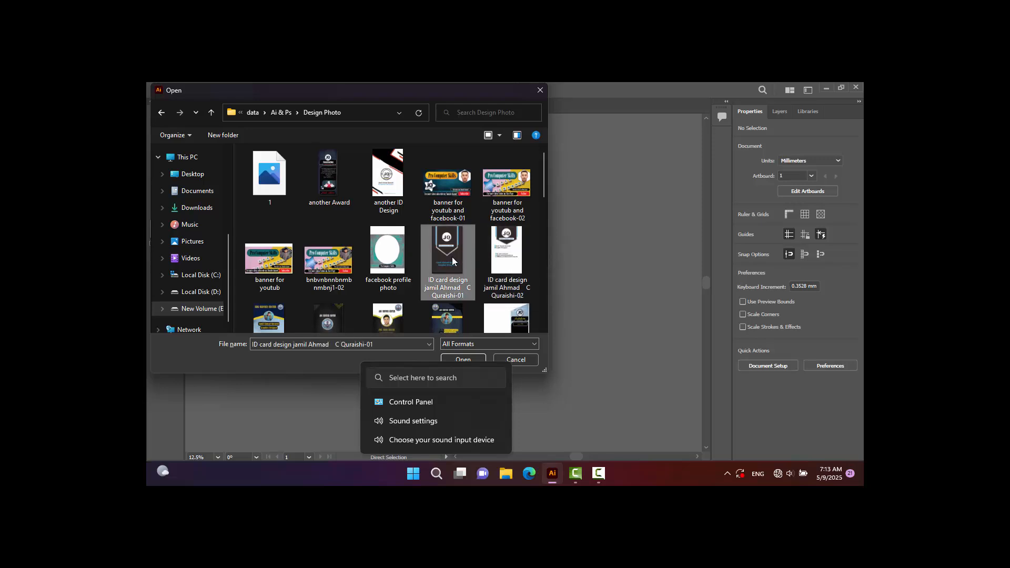
{"action": "left_click", "coordinate": [470, 357]}
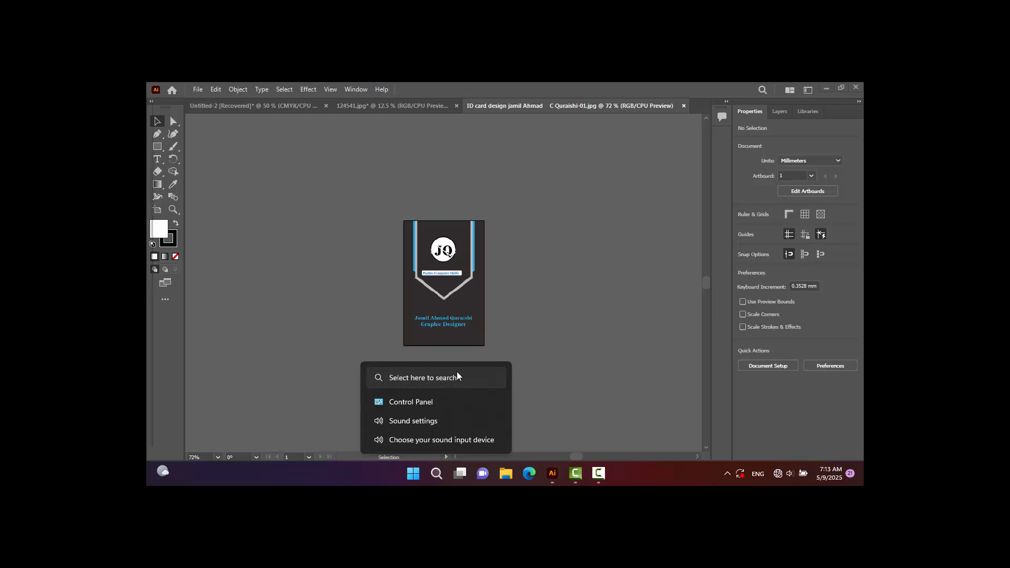
{"action": "key", "text": "Escape"}
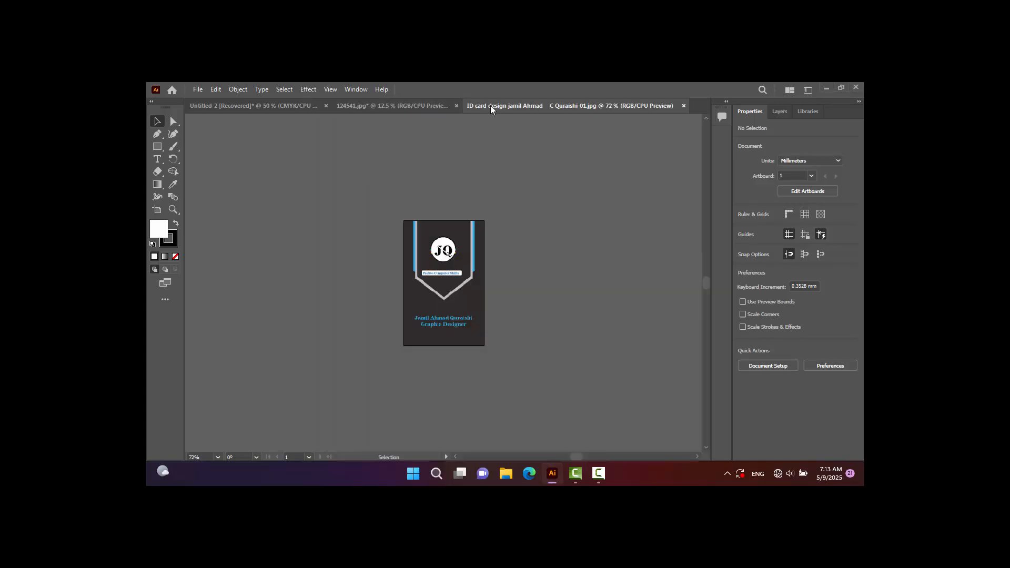
Step: Bring the background image from 124541.jpg into the Untitled-2 document and scale it to cover the 297 × 210 mm artboard
{"action": "left_click", "coordinate": [407, 110]}
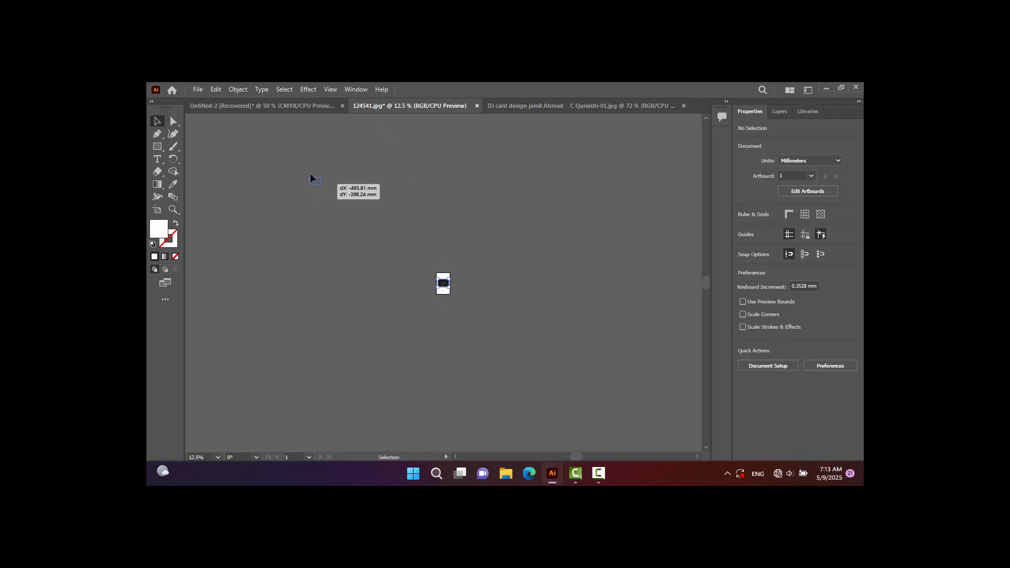
{"action": "left_click", "coordinate": [288, 105]}
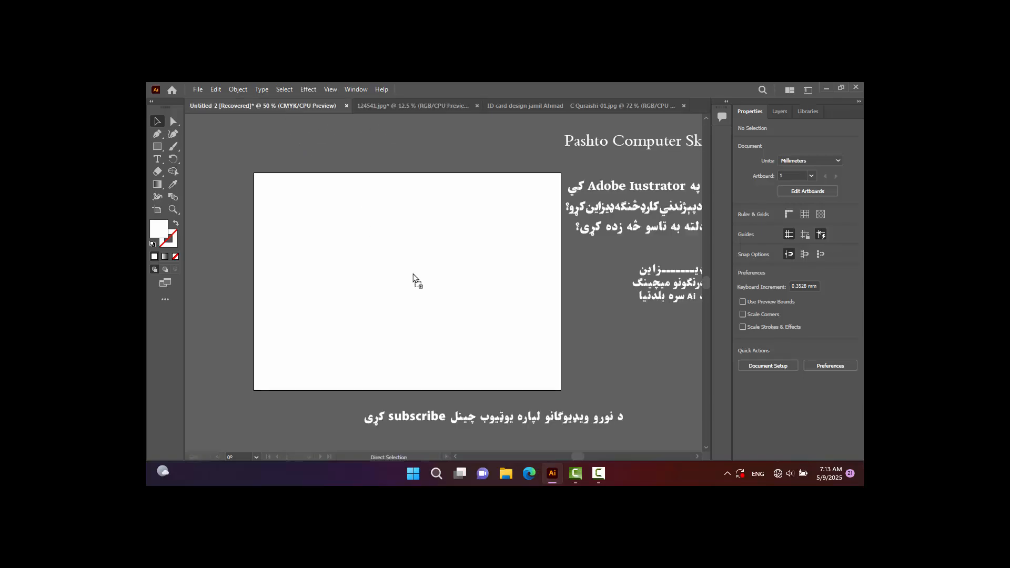
{"action": "left_click_drag", "start_coordinate": [413, 273], "coordinate": [413, 273]}
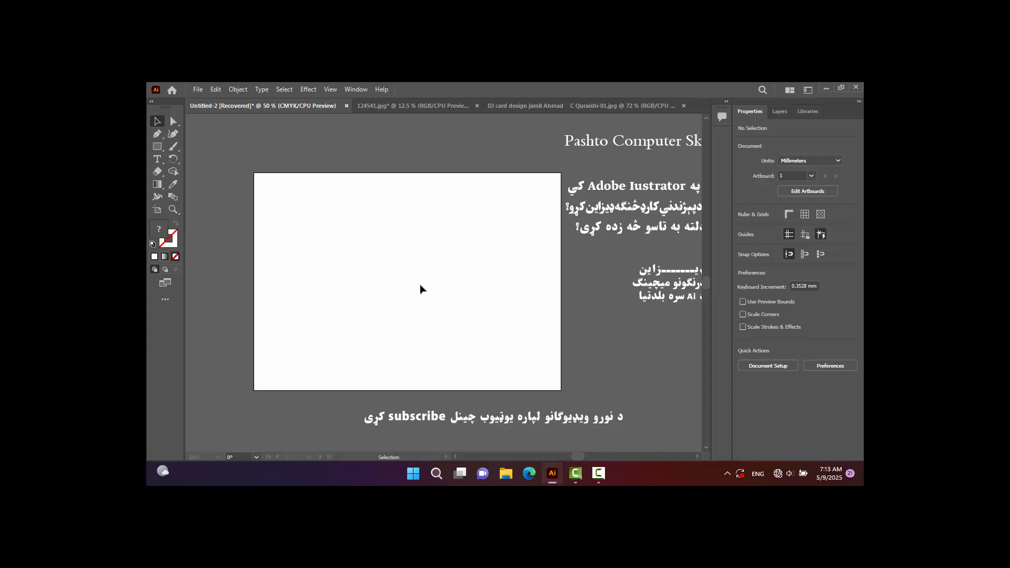
{"action": "left_click_drag", "start_coordinate": [407, 268], "coordinate": [561, 390]}
{"action": "left_click", "coordinate": [219, 129]}
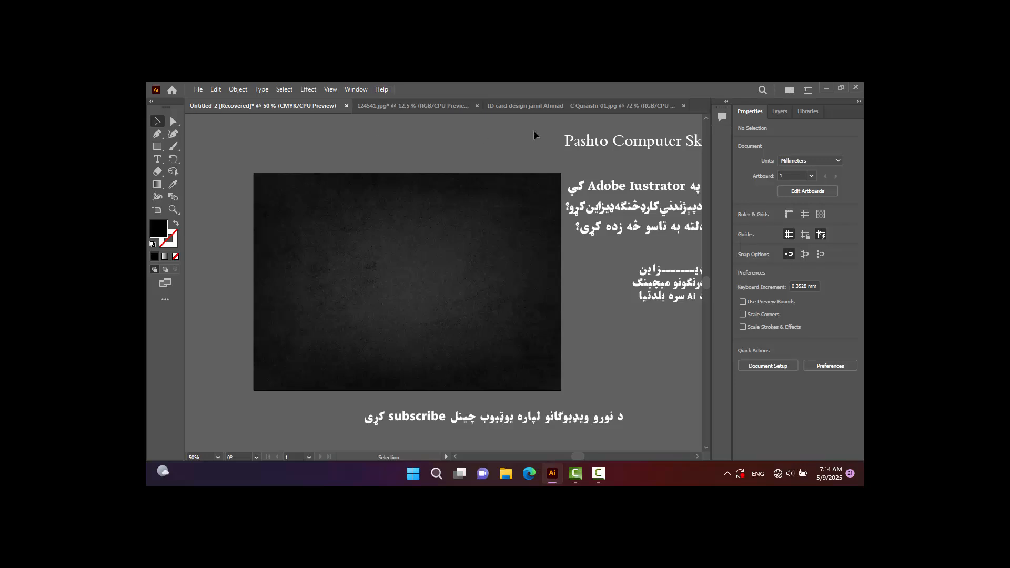
Step: Move the "Pashto Computer Skills" text above the artboard and draw a rounded rectangle about 138 × 21 mm in the background's upper right
{"action": "left_click_drag", "start_coordinate": [605, 141], "coordinate": [421, 143]}
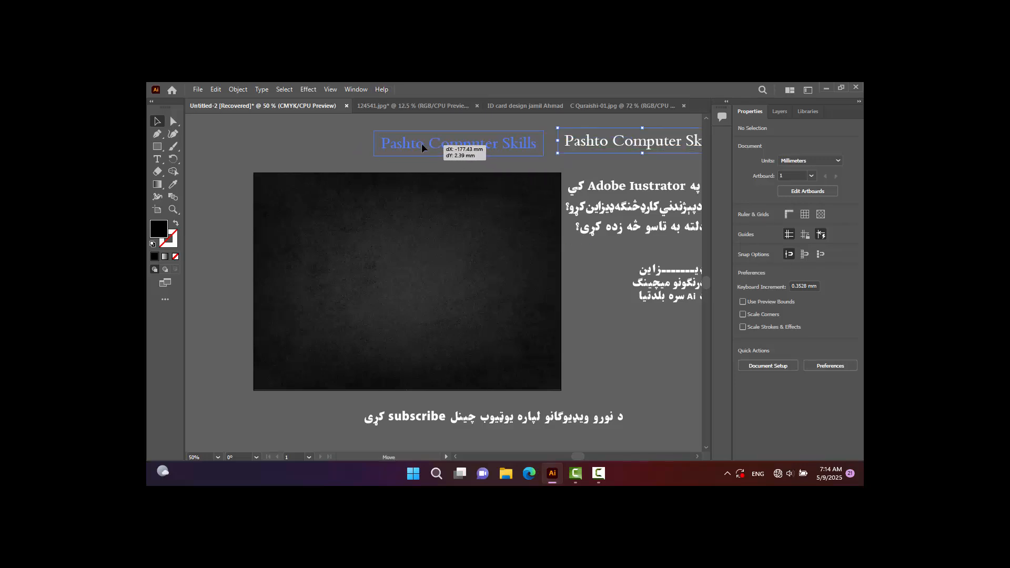
{"action": "left_click_drag", "start_coordinate": [316, 156], "coordinate": [317, 155]}
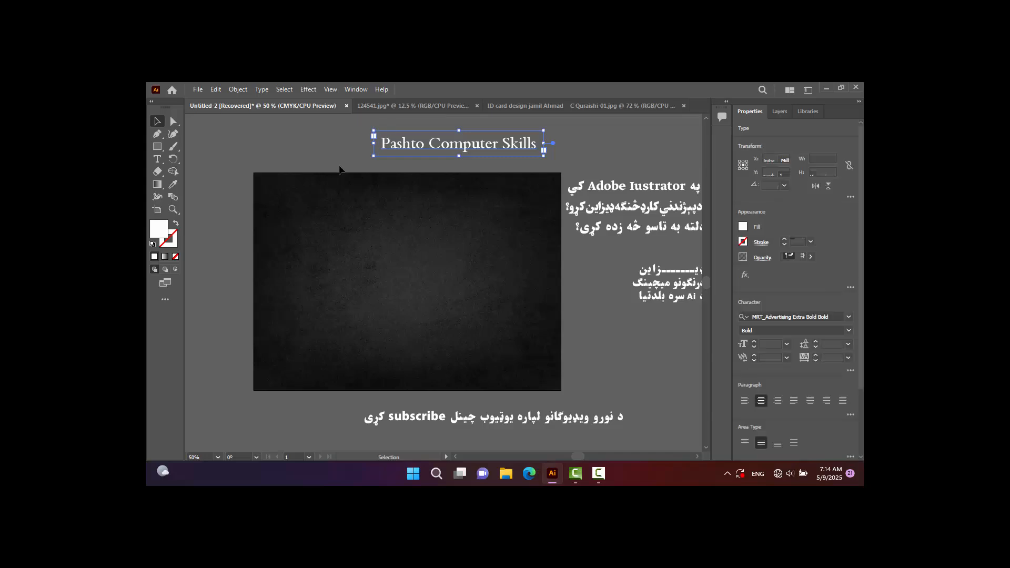
{"action": "left_click", "coordinate": [157, 148]}
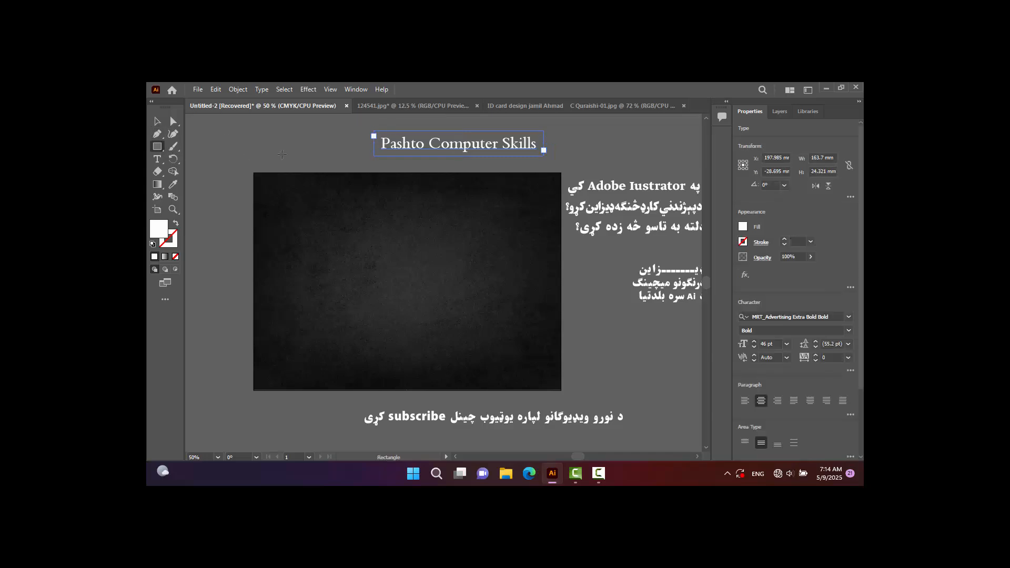
{"action": "left_click_drag", "start_coordinate": [415, 188], "coordinate": [559, 210]}
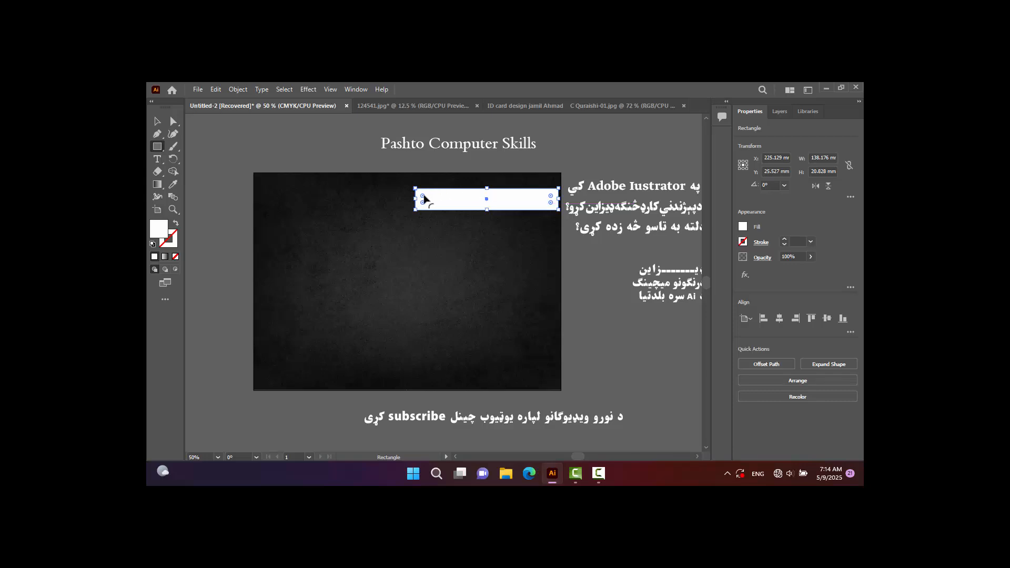
{"action": "left_click_drag", "start_coordinate": [425, 199], "coordinate": [427, 191]}
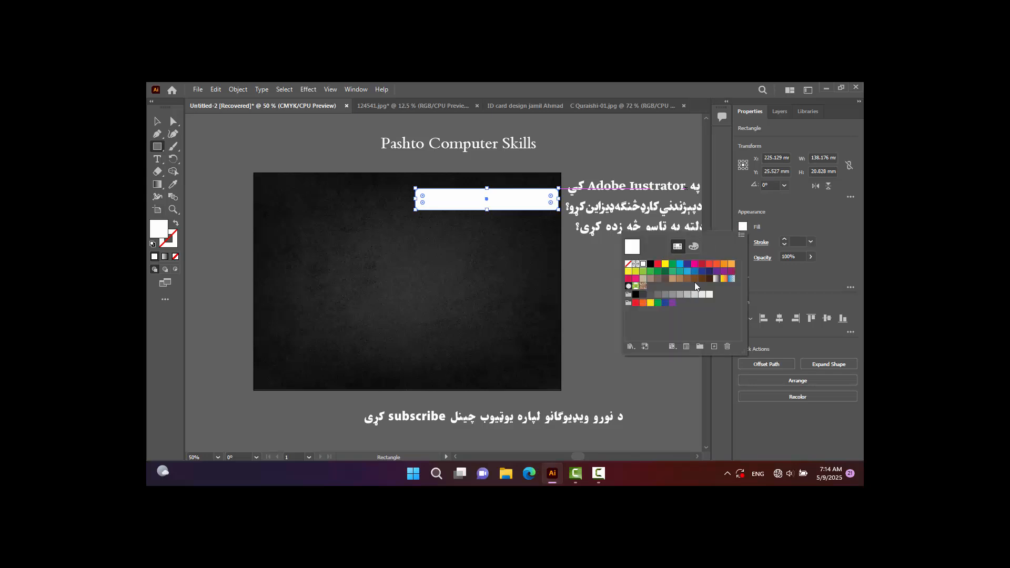
Step: Fill the rounded rectangle with a medium blue swatch
{"action": "left_click", "coordinate": [700, 271]}
{"action": "left_click", "coordinate": [694, 272]}
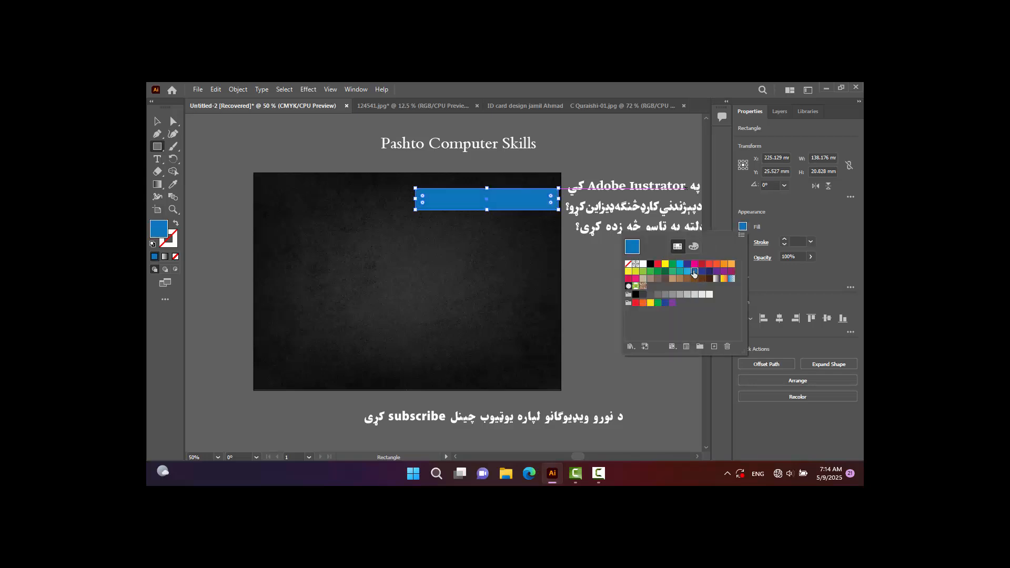
{"action": "left_click", "coordinate": [213, 137]}
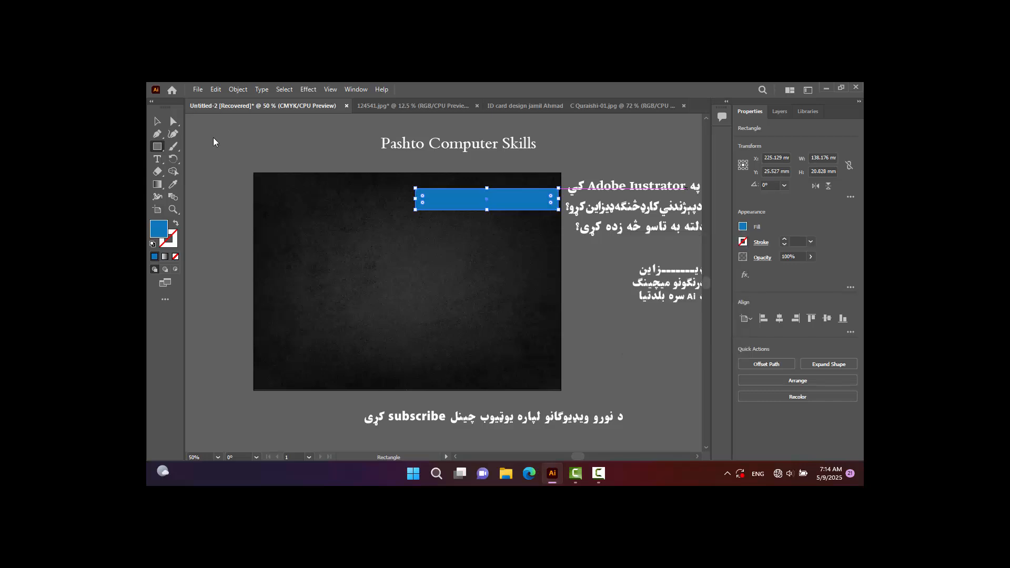
{"action": "left_click", "coordinate": [478, 209]}
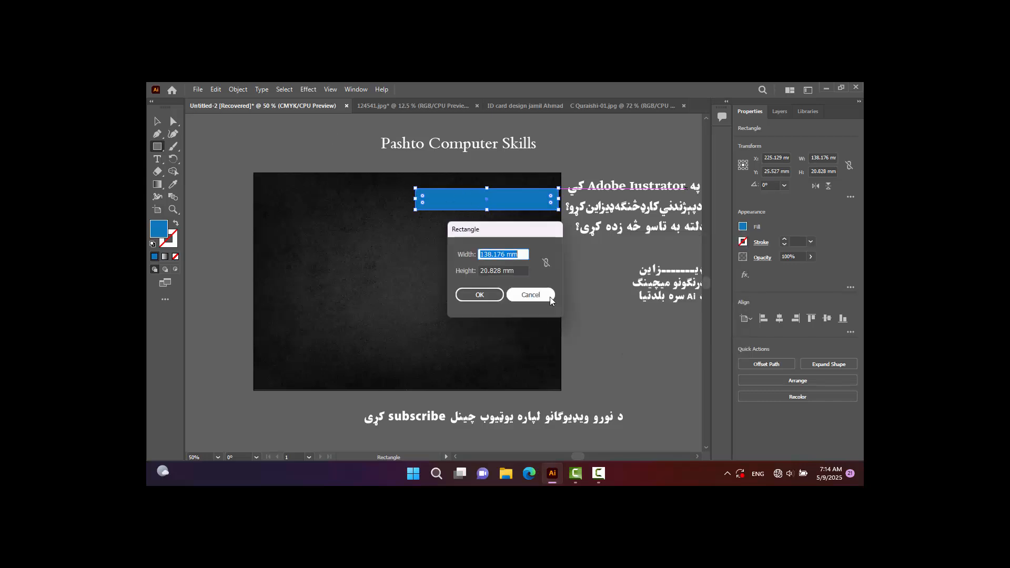
{"action": "left_click", "coordinate": [530, 294]}
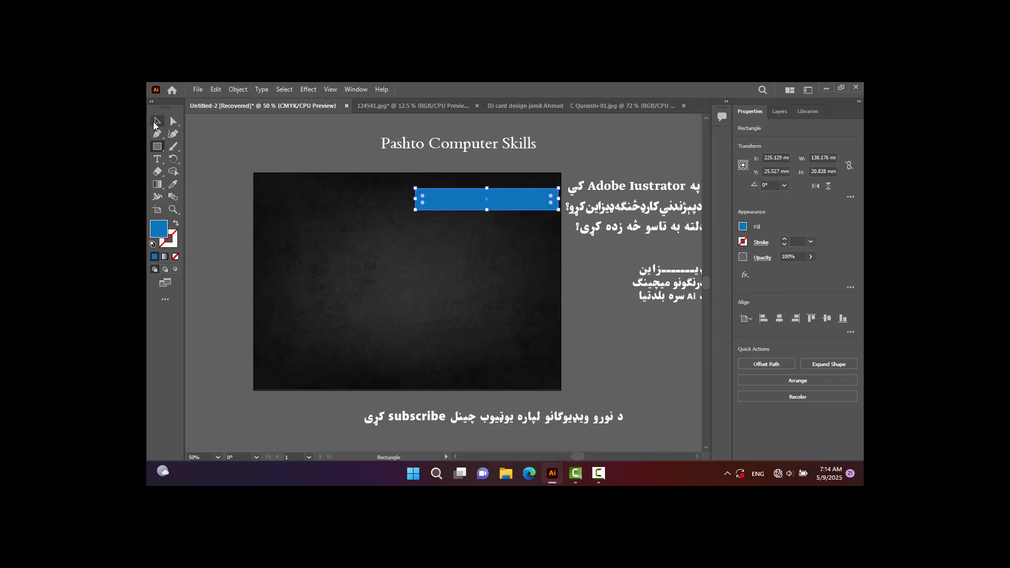
Step: Shift the blue rectangle about 14 mm to the left, away from the background's right edge
{"action": "left_click", "coordinate": [156, 122]}
{"action": "left_click", "coordinate": [509, 194]}
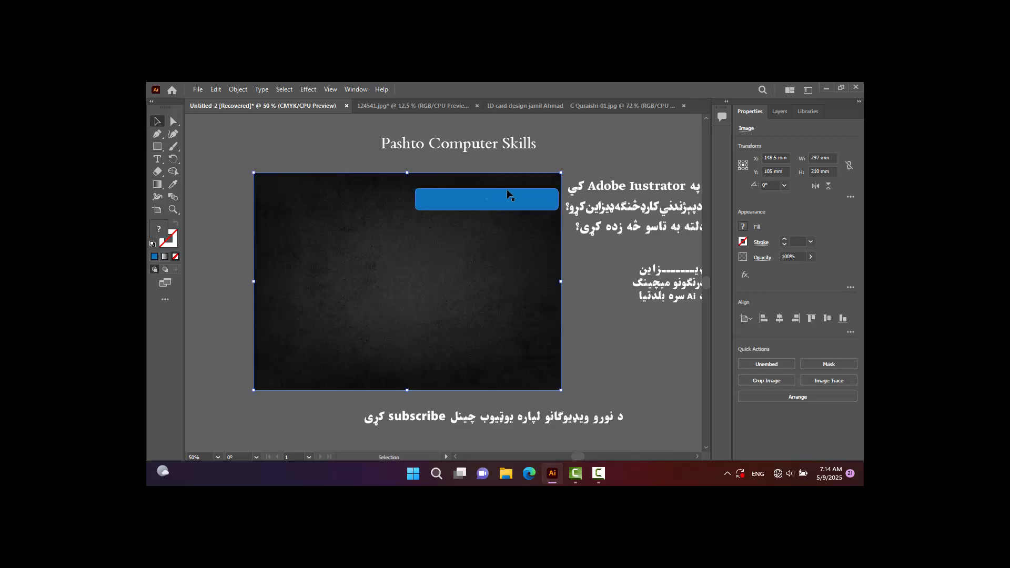
{"action": "left_click_drag", "start_coordinate": [515, 196], "coordinate": [501, 199]}
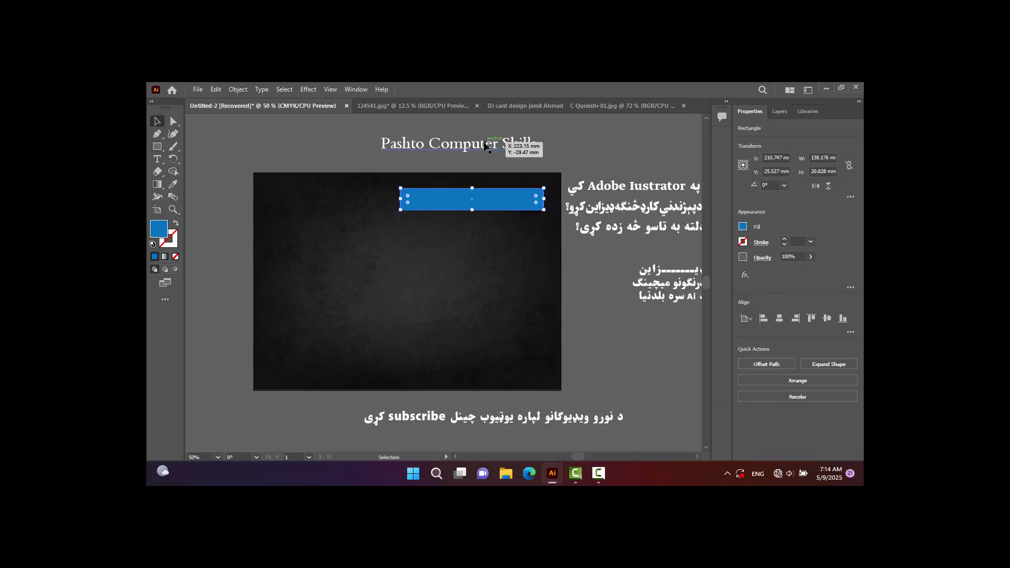
Step: Place the "Pashto Computer Skills" text over the blue rectangle and bring it to the front
{"action": "left_click_drag", "start_coordinate": [489, 150], "coordinate": [506, 197]}
{"action": "right_click", "coordinate": [506, 197]}
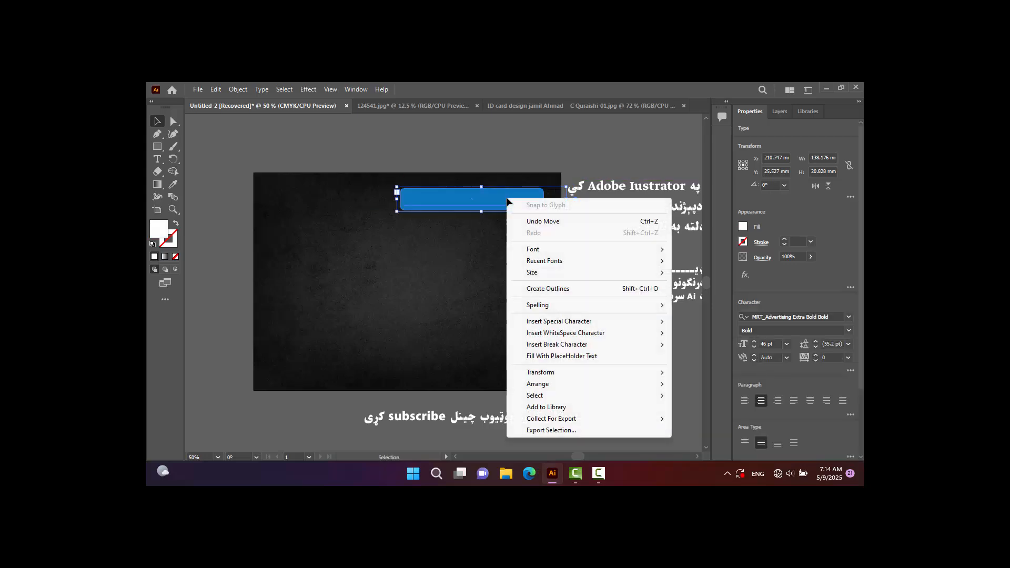
{"action": "mouse_move", "coordinate": [578, 383]}
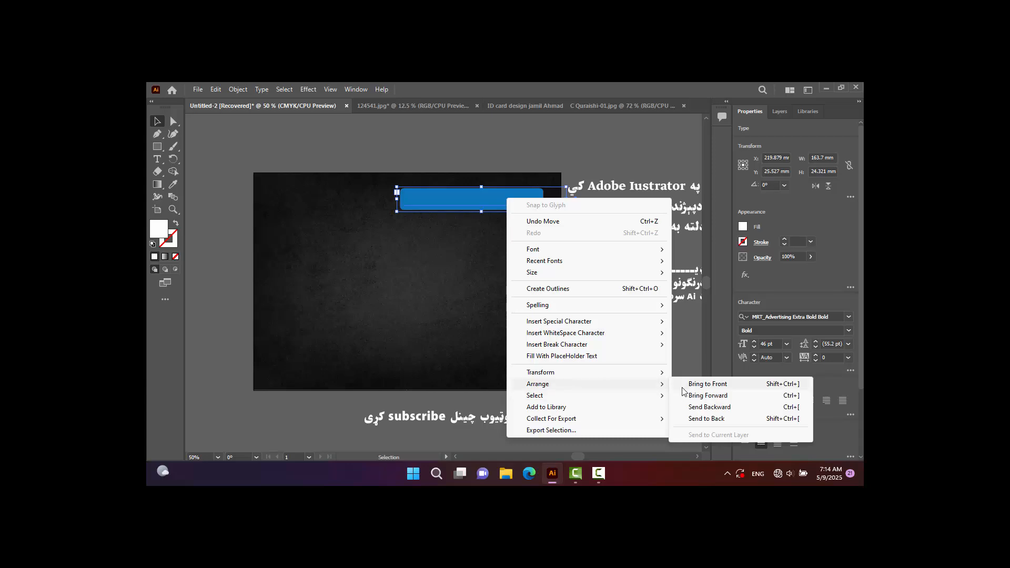
{"action": "left_click", "coordinate": [695, 384]}
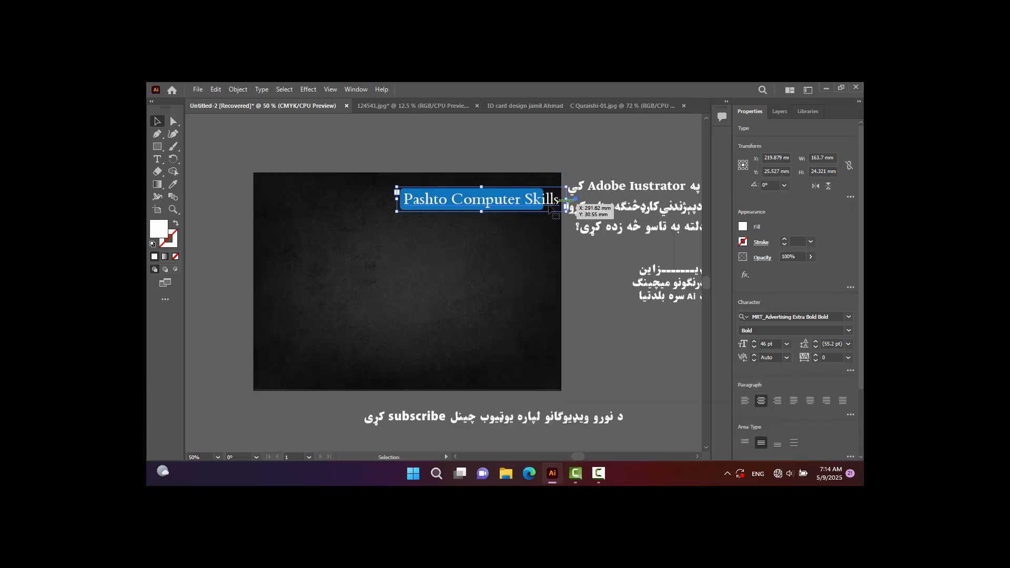
{"action": "left_click", "coordinate": [546, 213]}
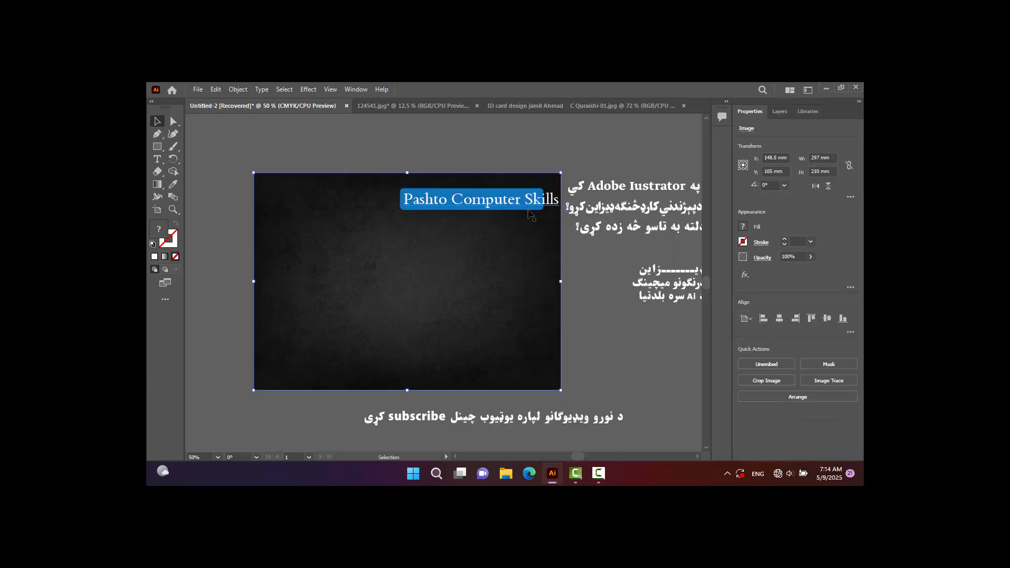
Step: Widen the blue rectangle to about 164 mm and position it behind the whole "Pashto Computer Skills" text
{"action": "left_click_drag", "start_coordinate": [530, 213], "coordinate": [554, 201]}
{"action": "left_click_drag", "start_coordinate": [368, 216], "coordinate": [440, 205]}
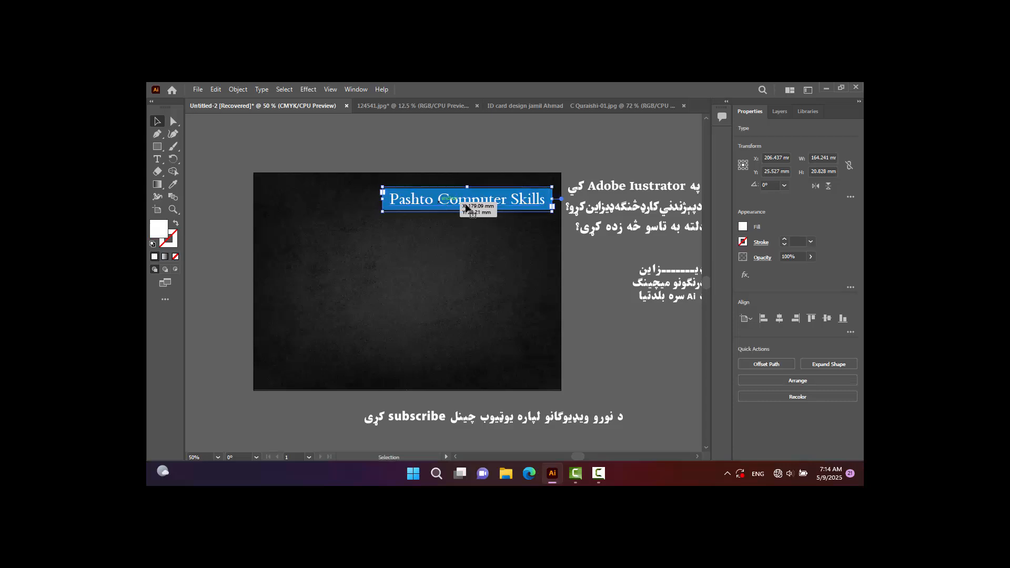
Step: Try the "Orange, Yellow" gradient and black as the "Pashto Computer Skills" text fill, and return it to white
{"action": "left_click", "coordinate": [742, 228]}
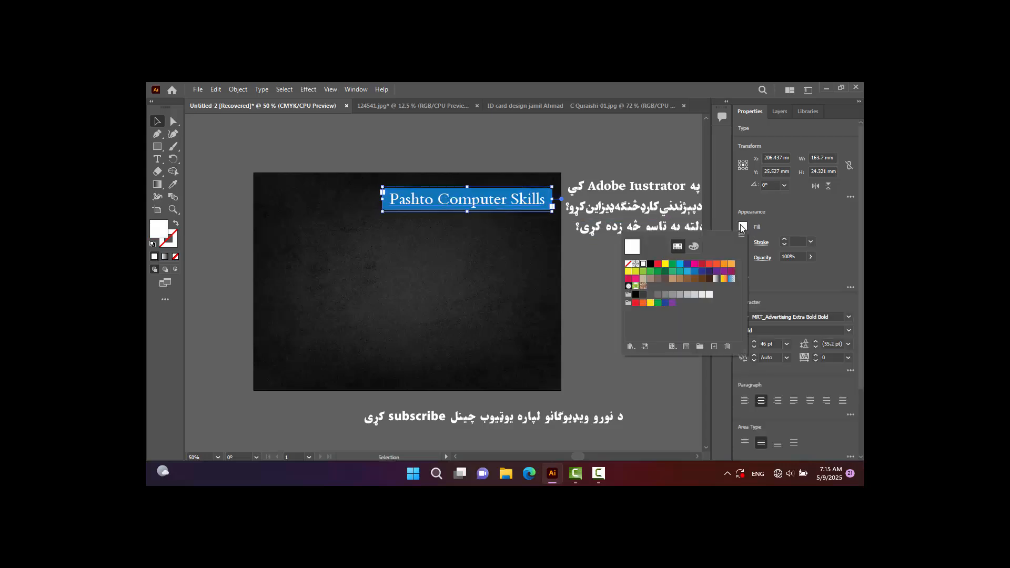
{"action": "left_click", "coordinate": [723, 280]}
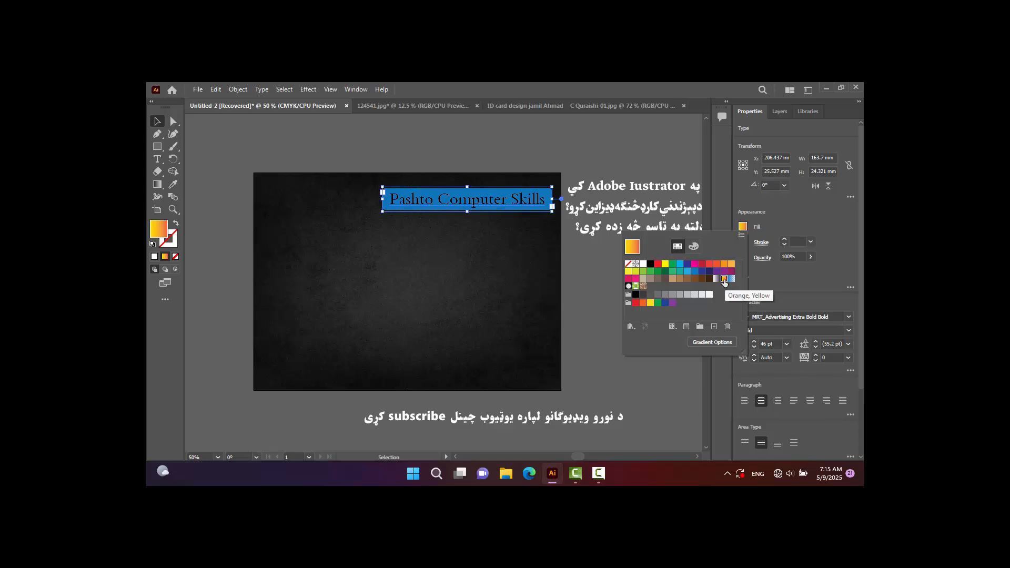
{"action": "left_click", "coordinate": [651, 264]}
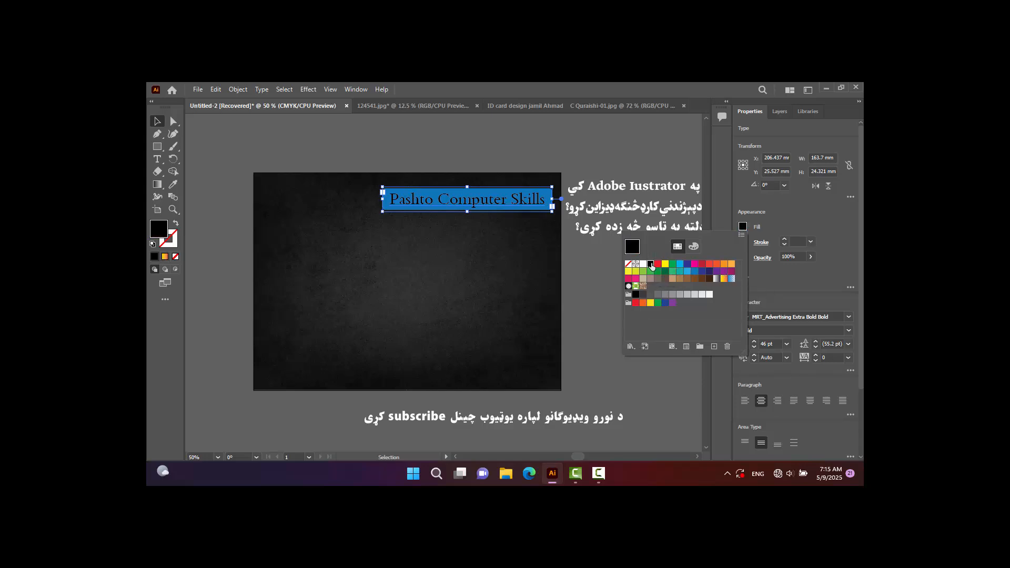
{"action": "left_click", "coordinate": [642, 264]}
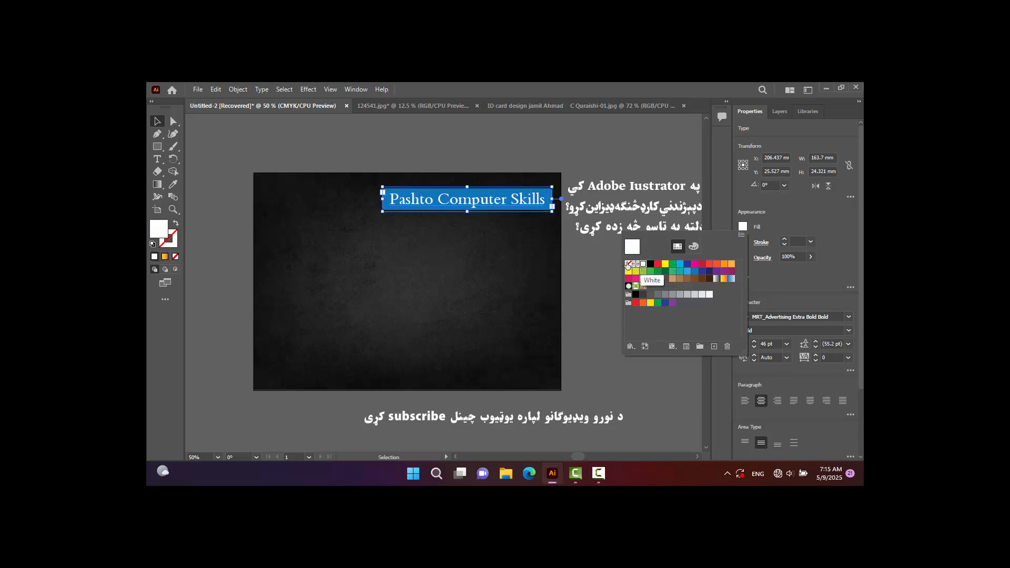
Step: Lower the top edge of the "Pashto Computer Skills" text frame to reach the rectangle behind it, and fill that rectangle with the orange-red swatch
{"action": "left_click", "coordinate": [466, 191]}
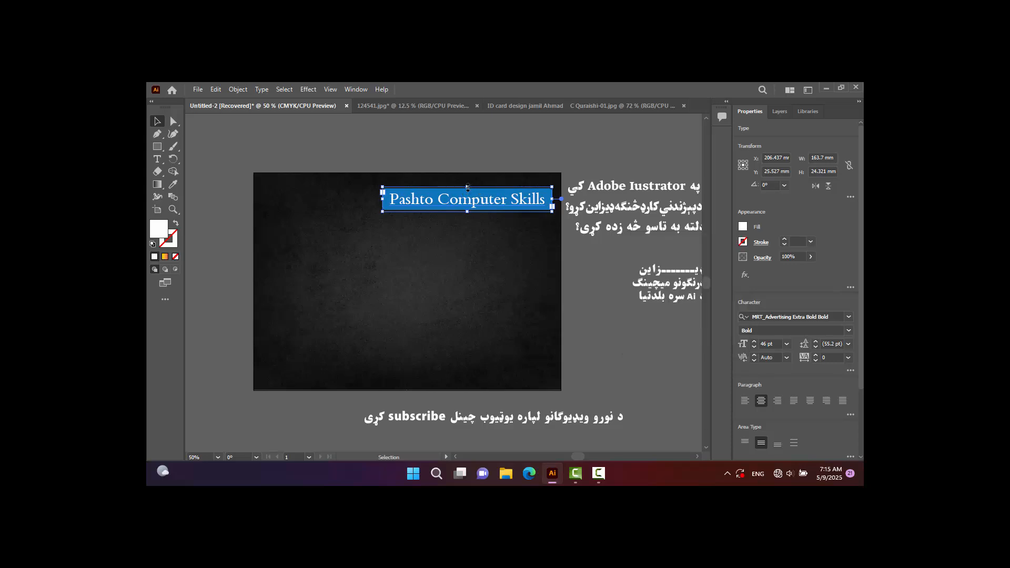
{"action": "left_click_drag", "start_coordinate": [467, 187], "coordinate": [470, 196]}
{"action": "left_click", "coordinate": [468, 188]}
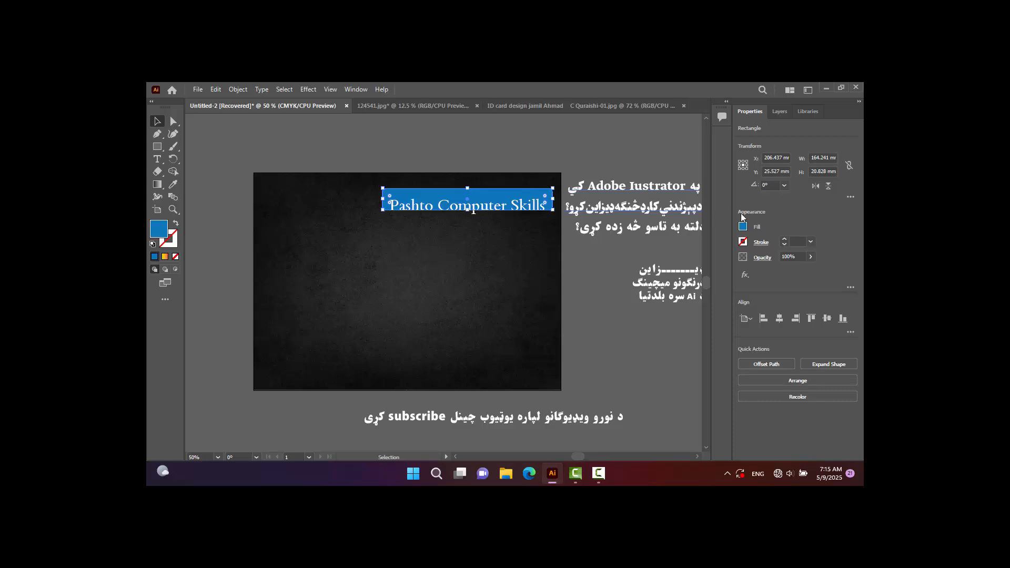
{"action": "left_click", "coordinate": [742, 229]}
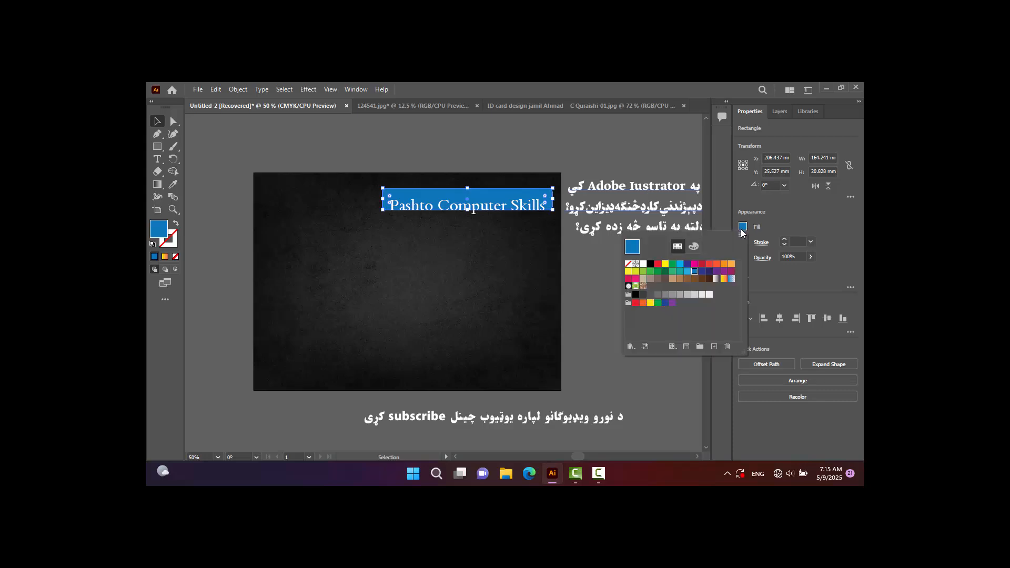
{"action": "left_click", "coordinate": [710, 272]}
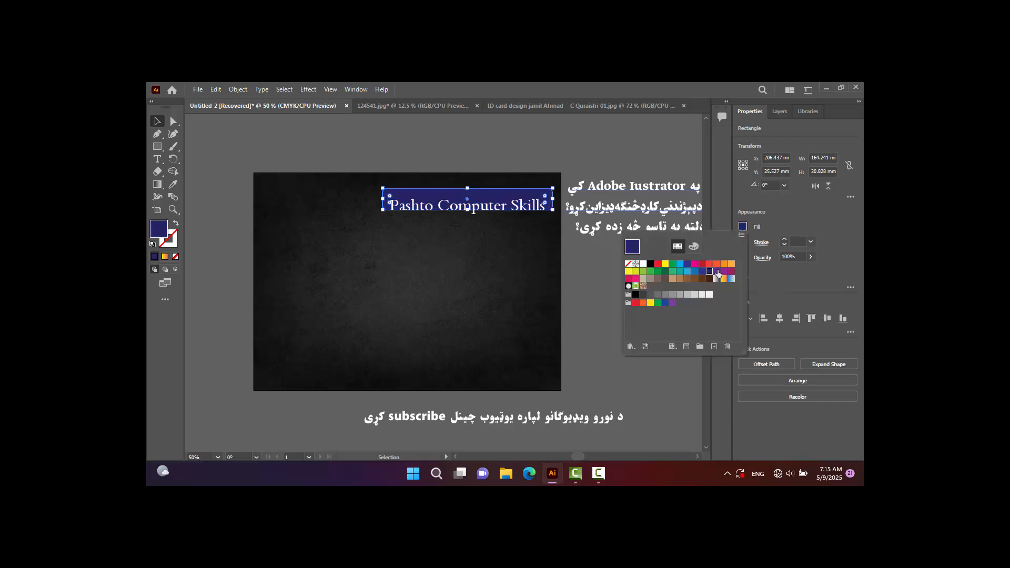
{"action": "left_click", "coordinate": [725, 264]}
{"action": "left_click", "coordinate": [731, 265]}
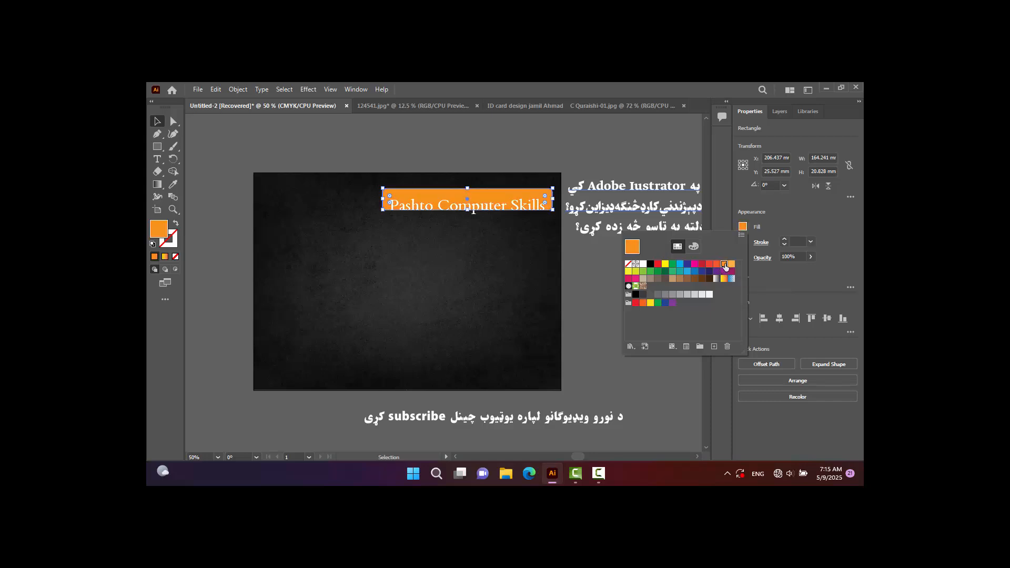
{"action": "left_click", "coordinate": [716, 264]}
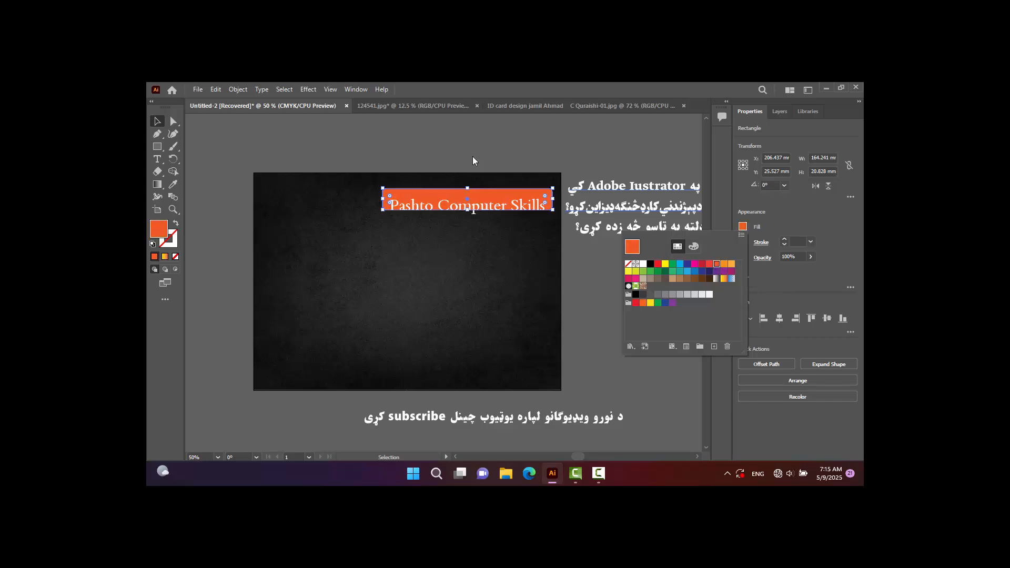
Step: Extend the "Pashto Computer Skills" text frame upward to about 22.6 mm high, centring the text on the orange-red rectangle
{"action": "left_click", "coordinate": [207, 128]}
{"action": "left_click", "coordinate": [206, 127]}
{"action": "left_click_drag", "start_coordinate": [470, 209], "coordinate": [471, 185]}
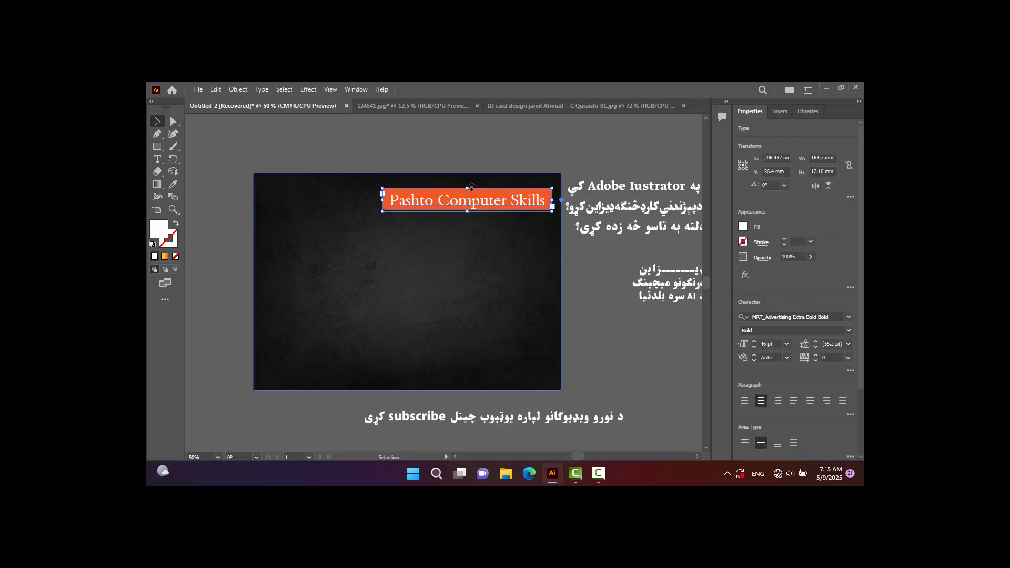
{"action": "left_click", "coordinate": [559, 171]}
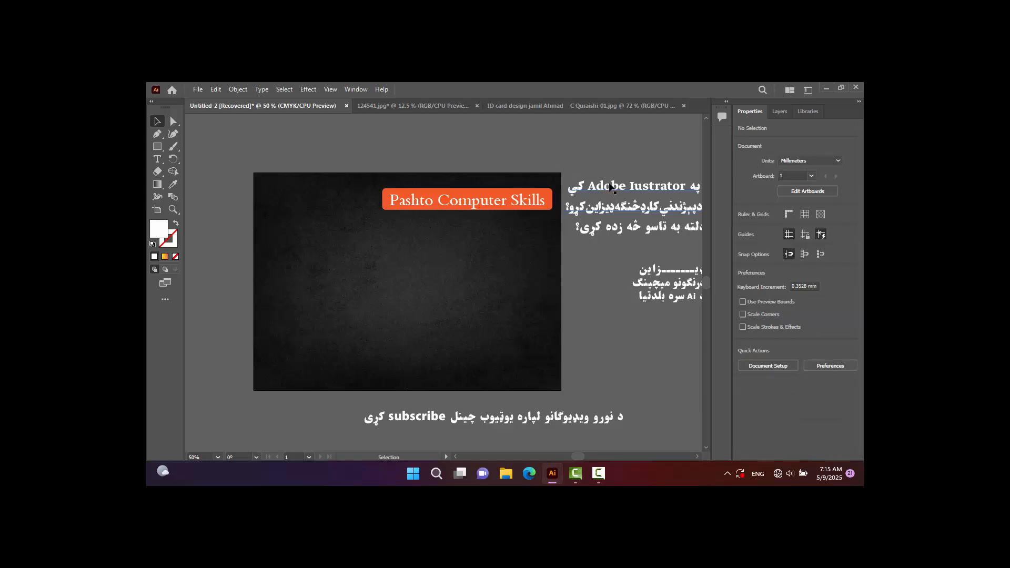
Step: Move the two-line Pashto heading containing "Adobe Iustrator" onto the background below the orange-red rectangle and bring it to the front
{"action": "left_click_drag", "start_coordinate": [609, 189], "coordinate": [448, 229]}
{"action": "left_click_drag", "start_coordinate": [530, 268], "coordinate": [530, 269]}
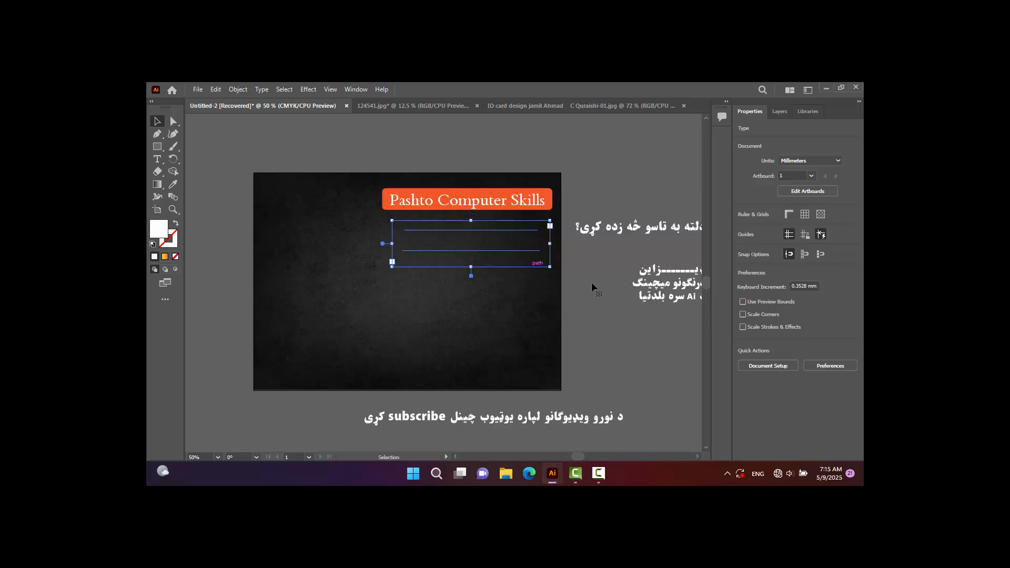
{"action": "right_click", "coordinate": [522, 235]}
{"action": "mouse_move", "coordinate": [557, 407]}
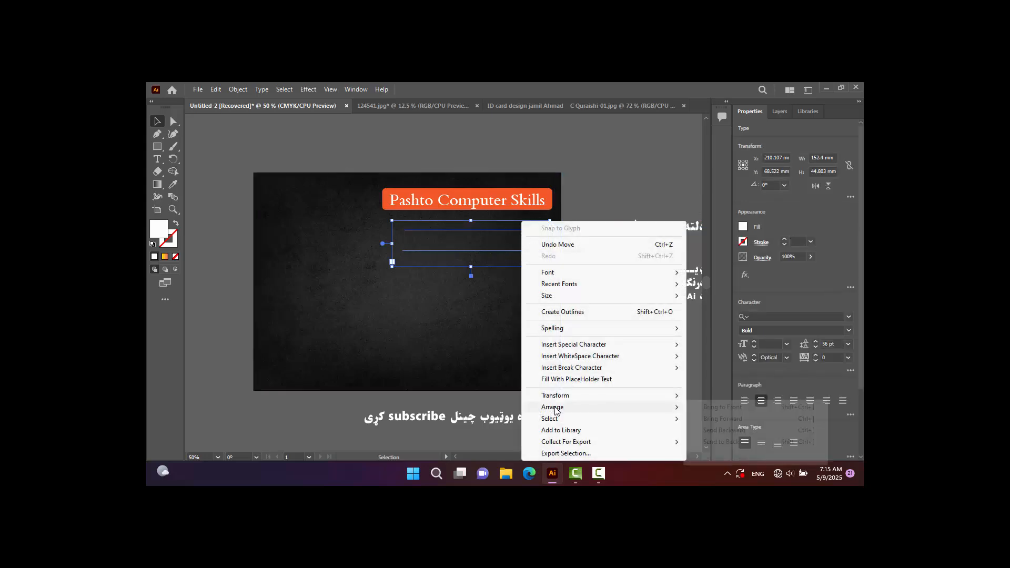
{"action": "left_click", "coordinate": [736, 408]}
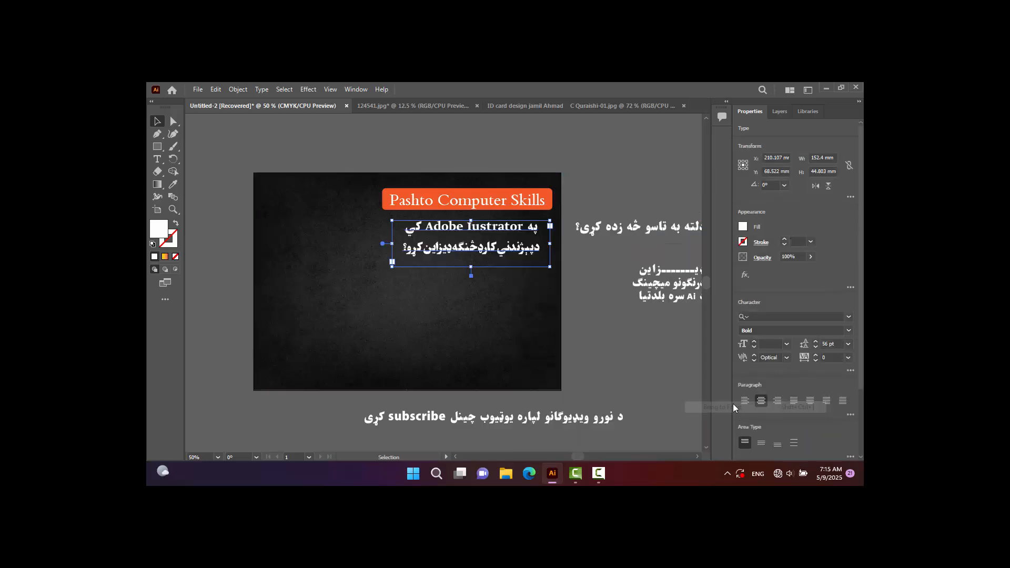
Step: Shift the two-line "Adobe Iustrator" heading about 24 mm to the left
{"action": "left_click", "coordinate": [583, 299]}
{"action": "left_click_drag", "start_coordinate": [514, 231], "coordinate": [489, 233]}
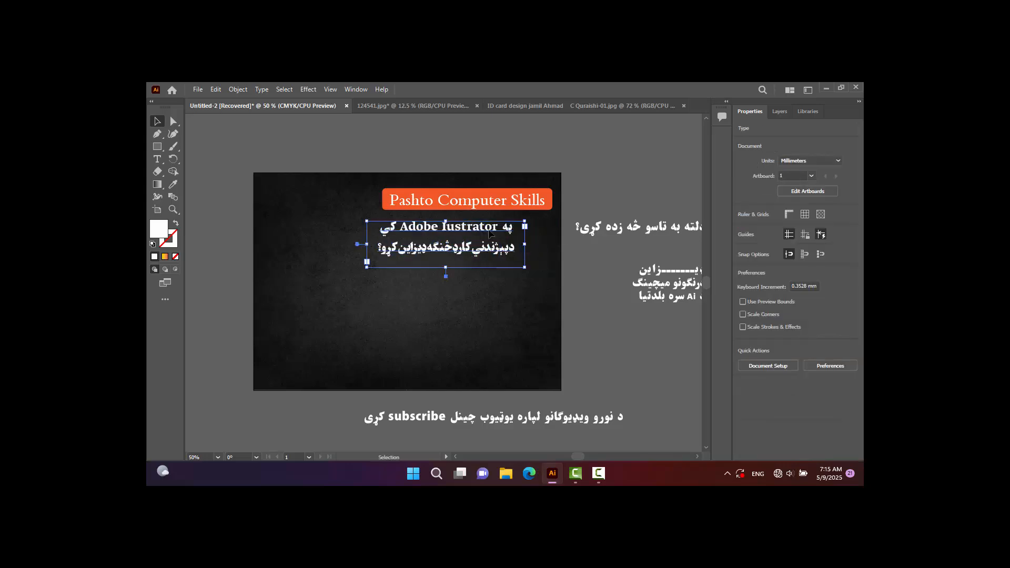
{"action": "left_click", "coordinate": [595, 284]}
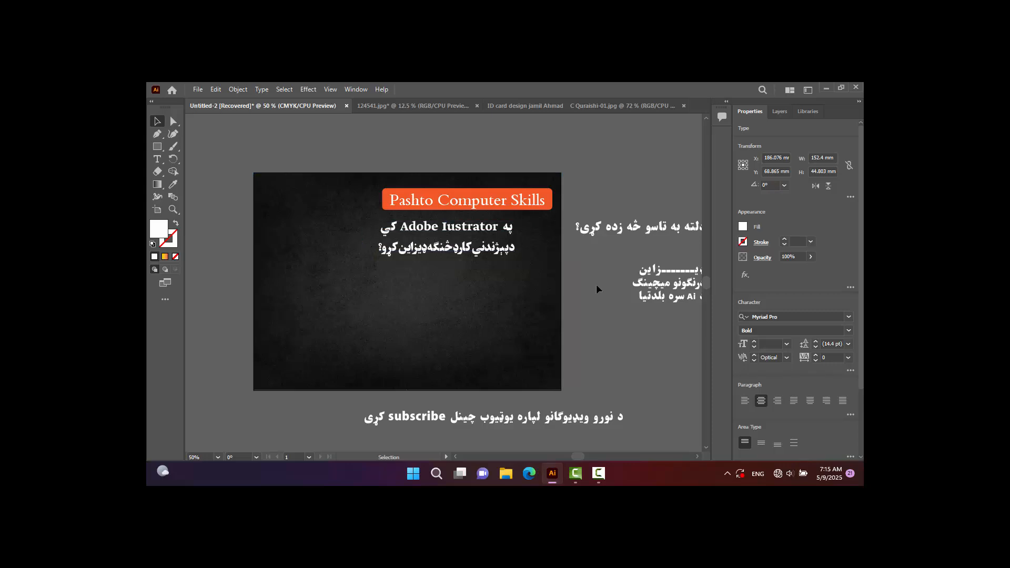
{"action": "left_click", "coordinate": [542, 213]}
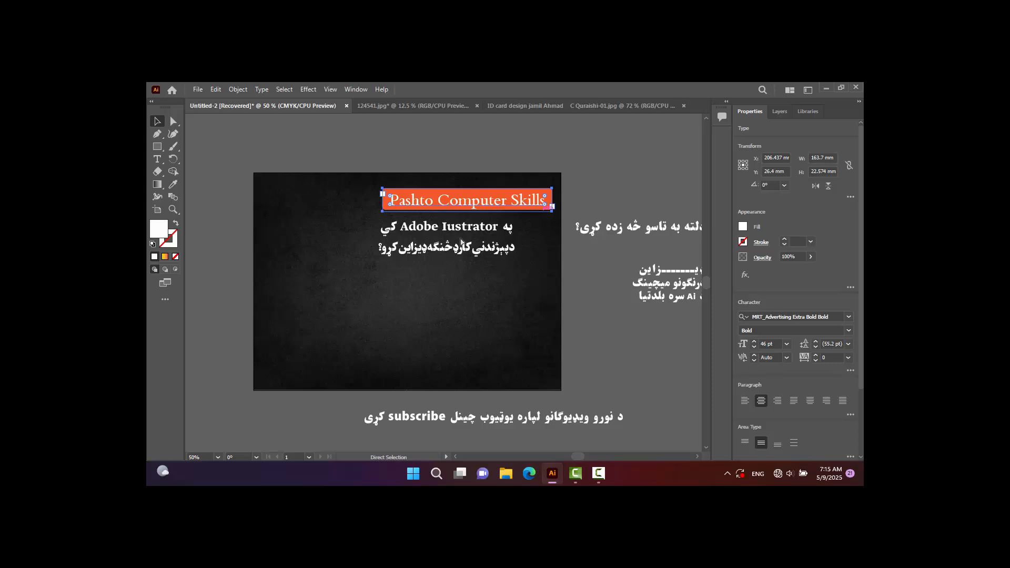
{"action": "key", "text": "ctrl+v"}
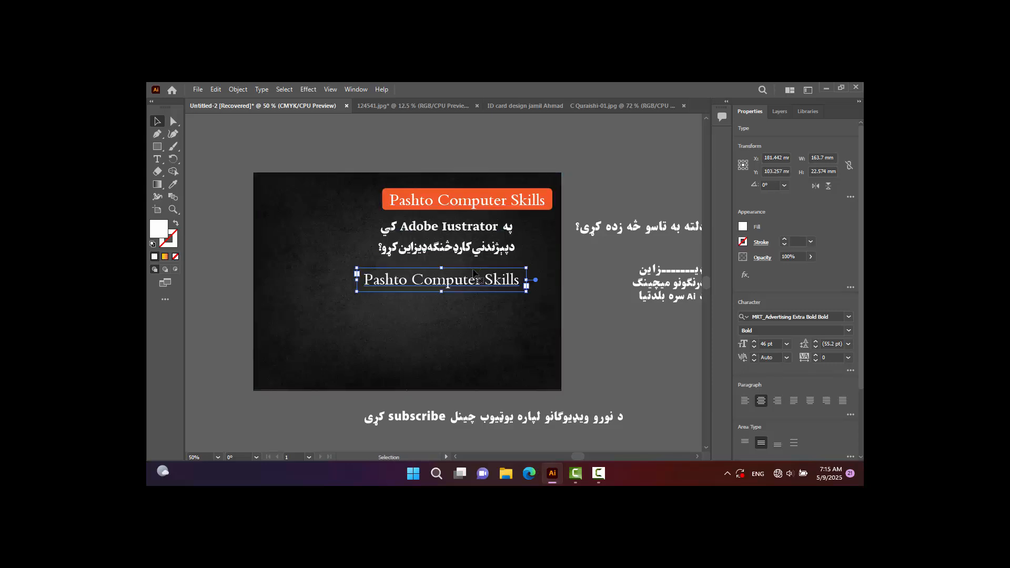
{"action": "key", "text": "Delete"}
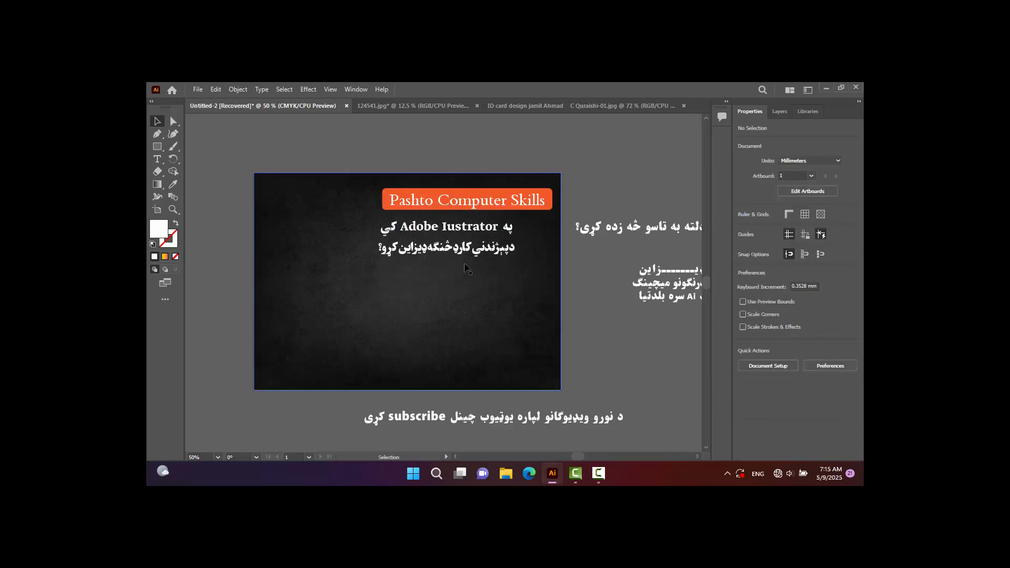
Step: Draw a rectangle about 97 × 13.6 mm over the words "Adobe Iustrator" and fill it with a bright light blue swatch
{"action": "left_click", "coordinate": [157, 148]}
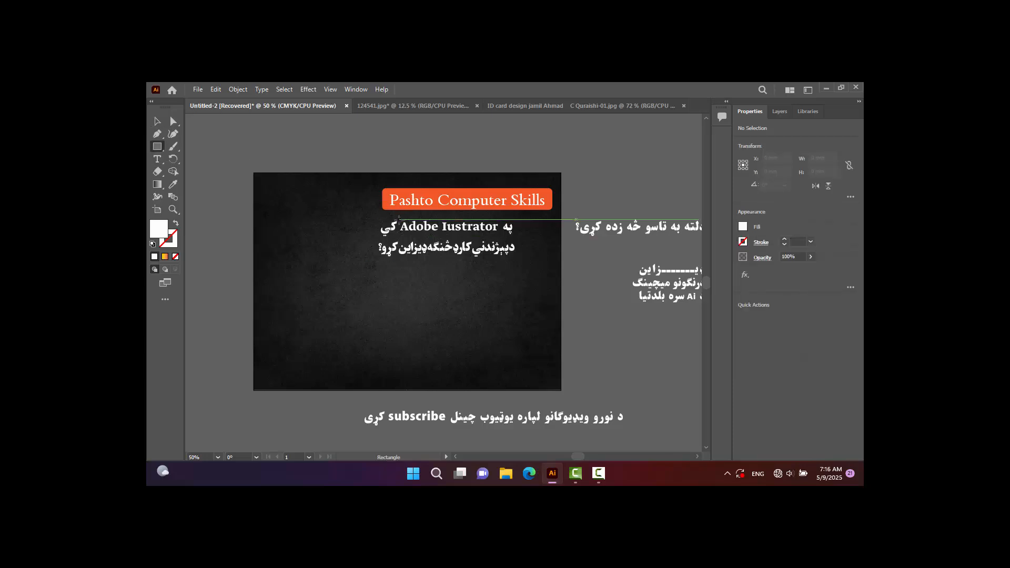
{"action": "left_click_drag", "start_coordinate": [399, 219], "coordinate": [501, 235]}
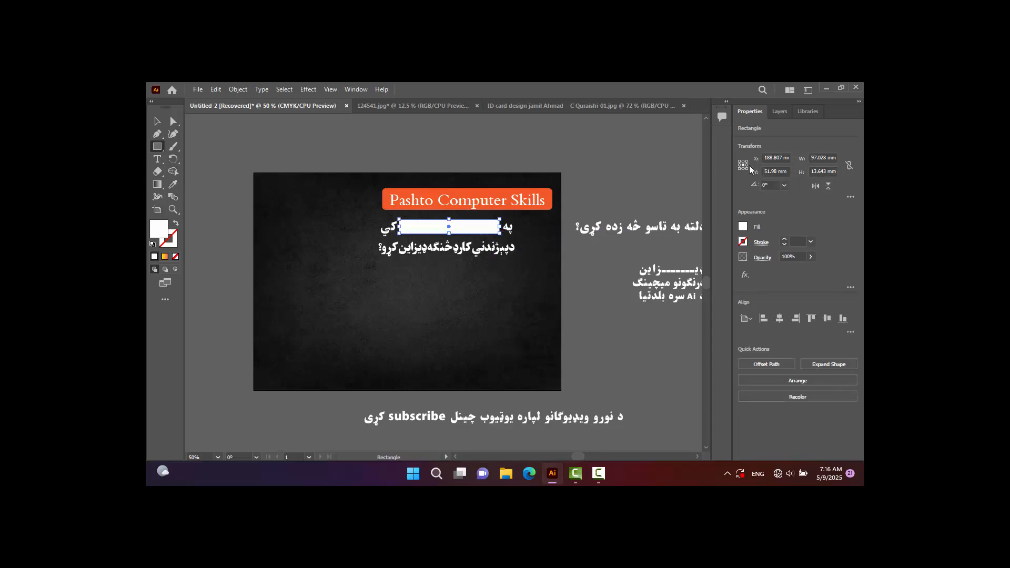
{"action": "left_click", "coordinate": [743, 228]}
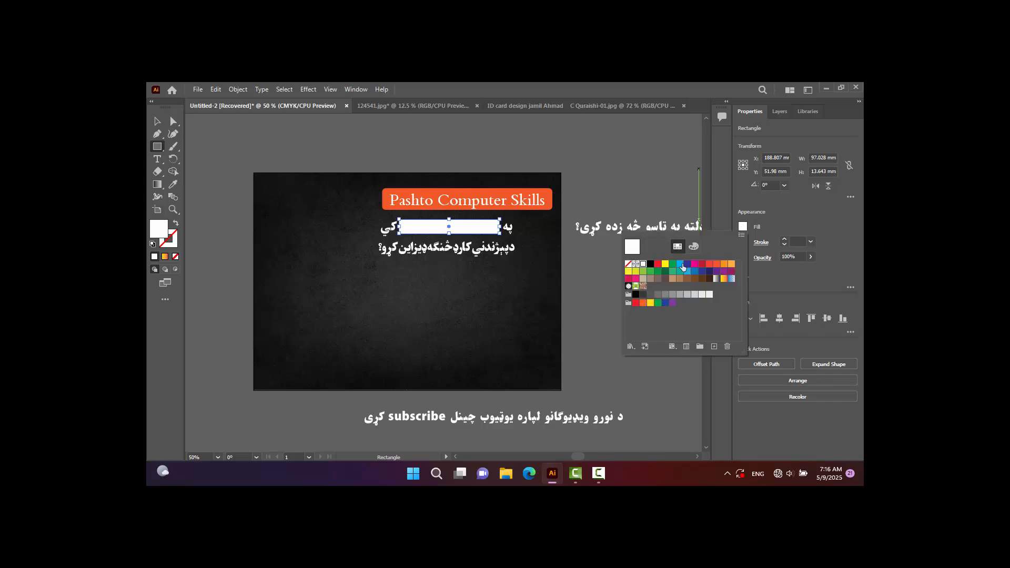
{"action": "left_click", "coordinate": [681, 263]}
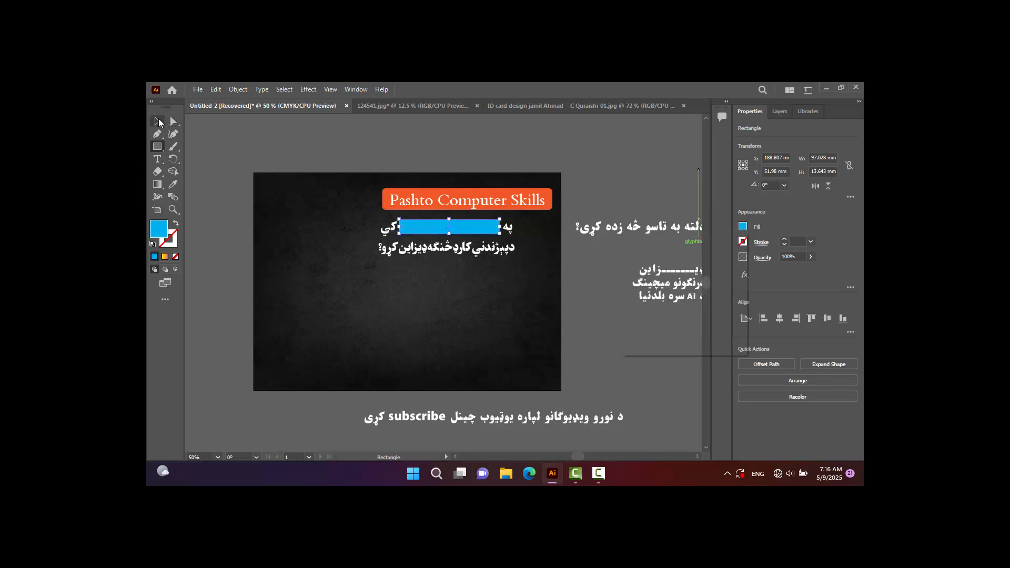
{"action": "left_click", "coordinate": [354, 231]}
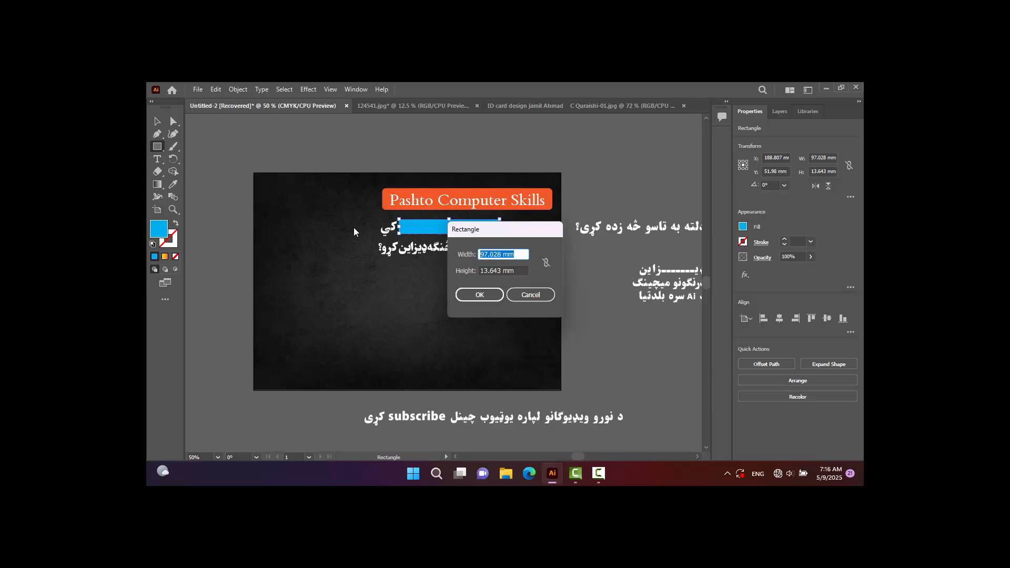
{"action": "left_click", "coordinate": [513, 293]}
{"action": "left_click", "coordinate": [154, 122]}
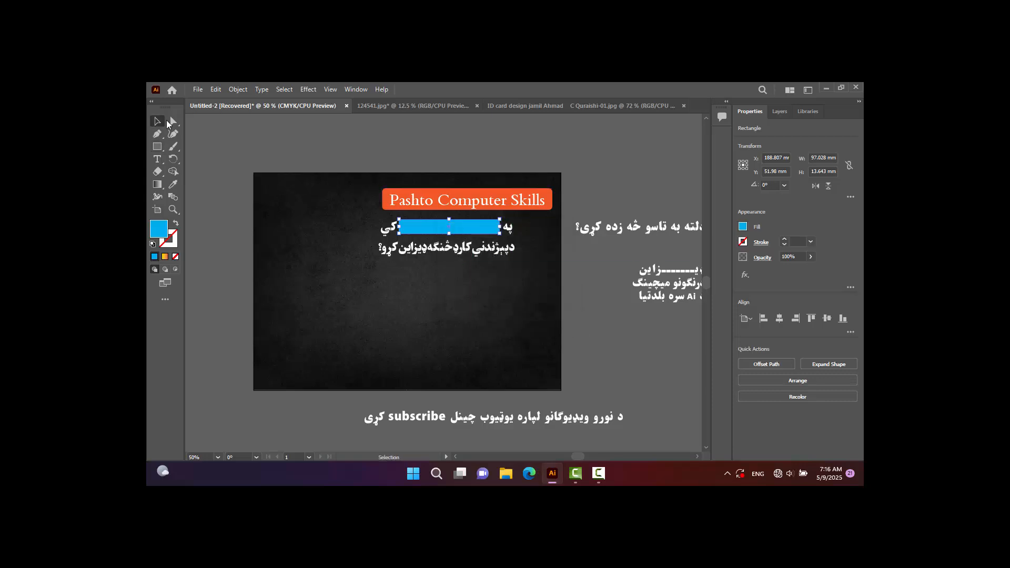
Step: Bring the two-line Pashto heading to the front of the light blue rectangle
{"action": "left_click", "coordinate": [424, 254]}
{"action": "right_click", "coordinate": [424, 254]}
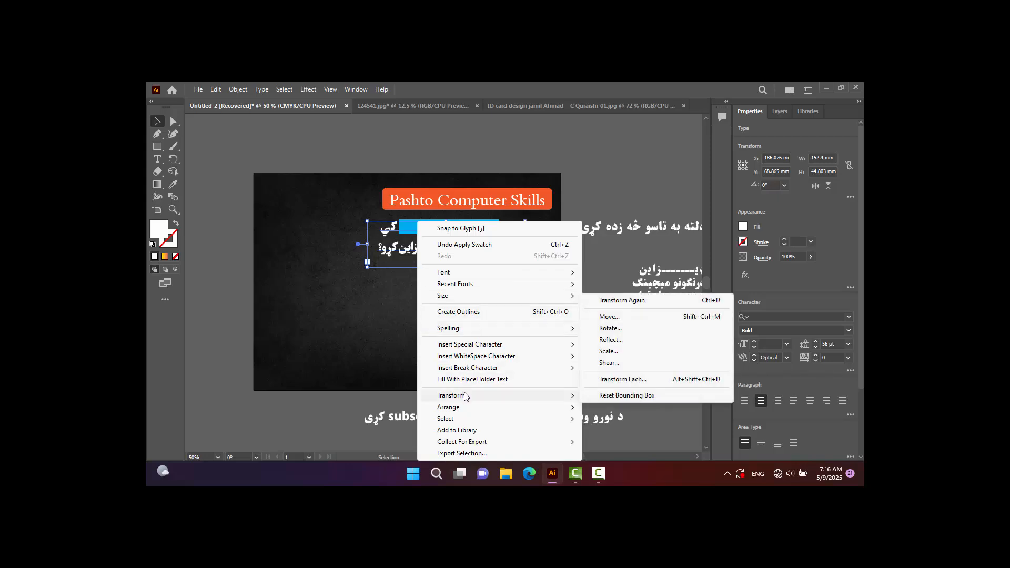
{"action": "mouse_move", "coordinate": [480, 410]}
{"action": "left_click", "coordinate": [639, 412]}
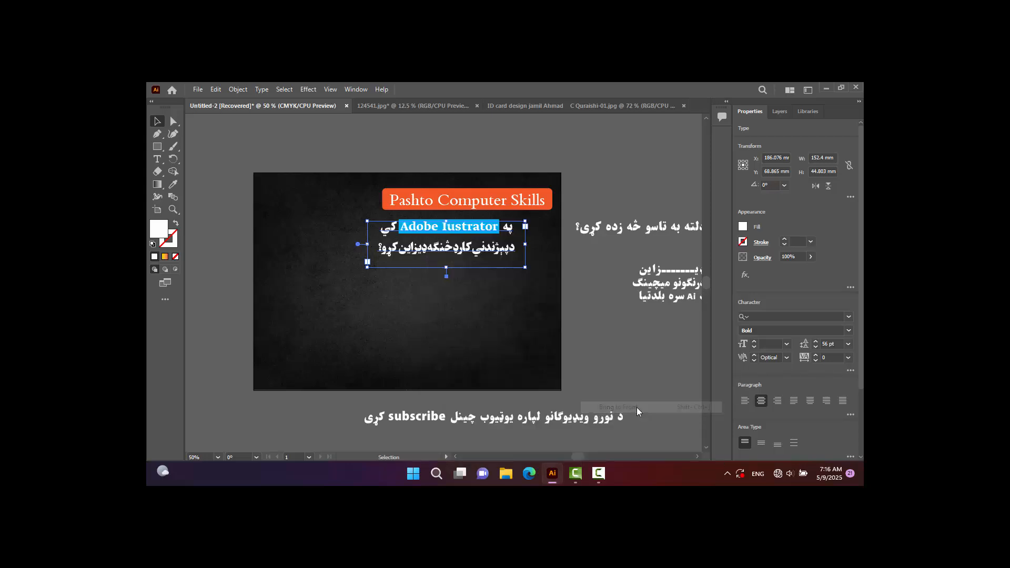
{"action": "left_click", "coordinate": [553, 278]}
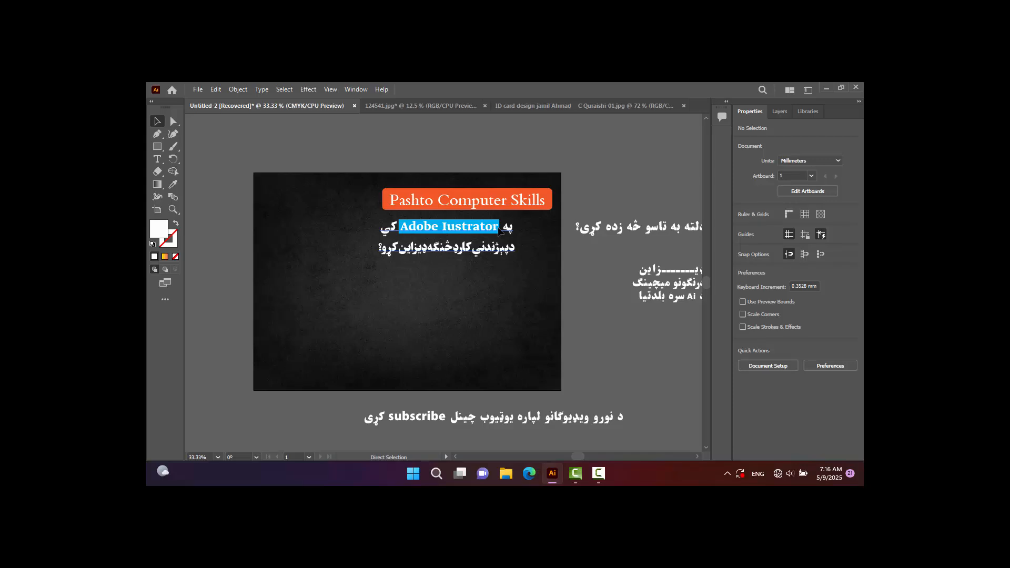
Step: Reduce the light blue rectangle's height to about 12.3 mm and nudge it up about 0.35 mm behind "Adobe Iustrator"
{"action": "key", "text": "ctrl+plus"}
{"action": "key", "text": "ctrl+plus"}
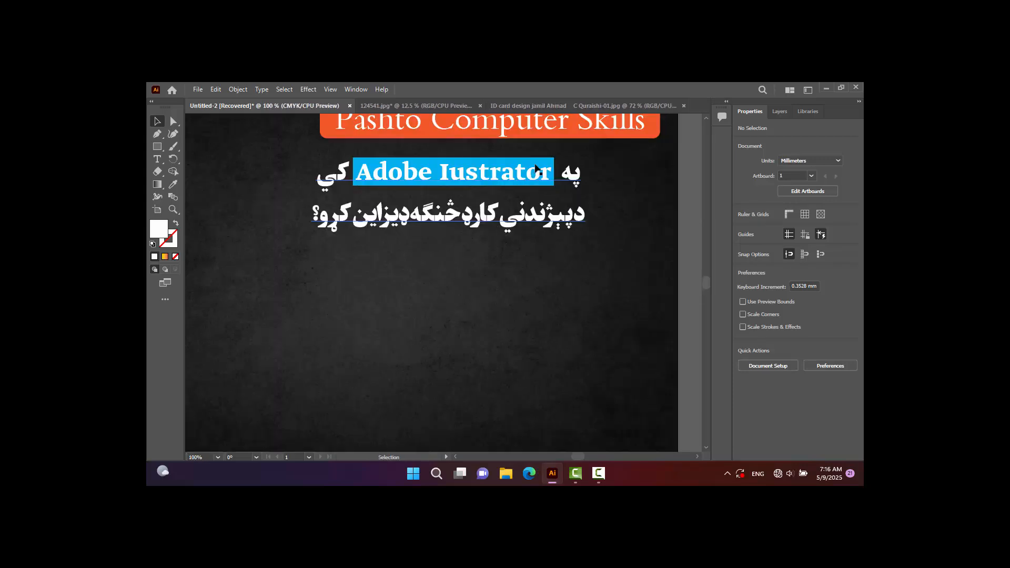
{"action": "left_click", "coordinate": [542, 163]}
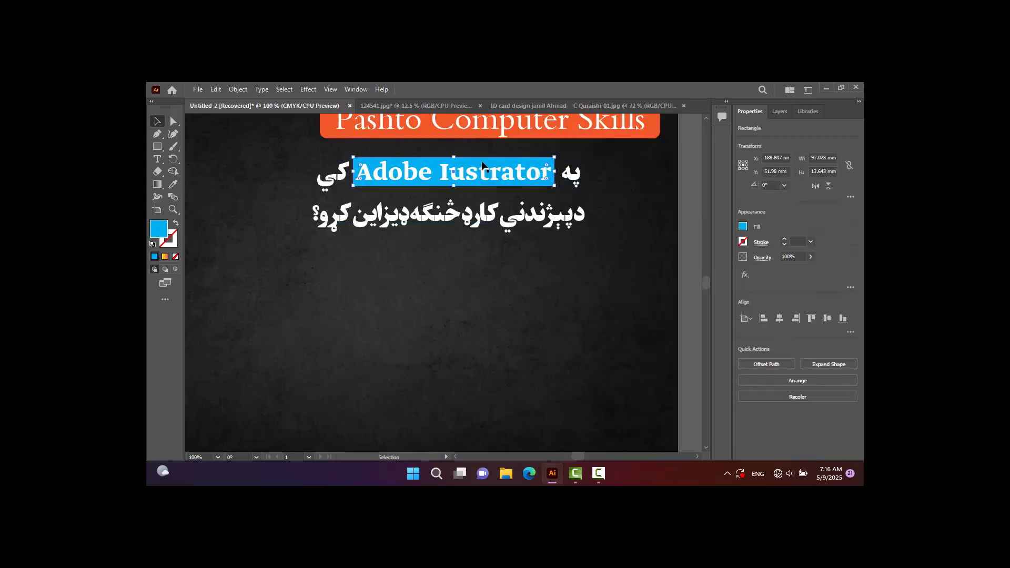
{"action": "left_click_drag", "start_coordinate": [456, 157], "coordinate": [463, 161]}
{"action": "key", "text": "Up"}
{"action": "key", "text": "Up"}
{"action": "key", "text": "Up"}
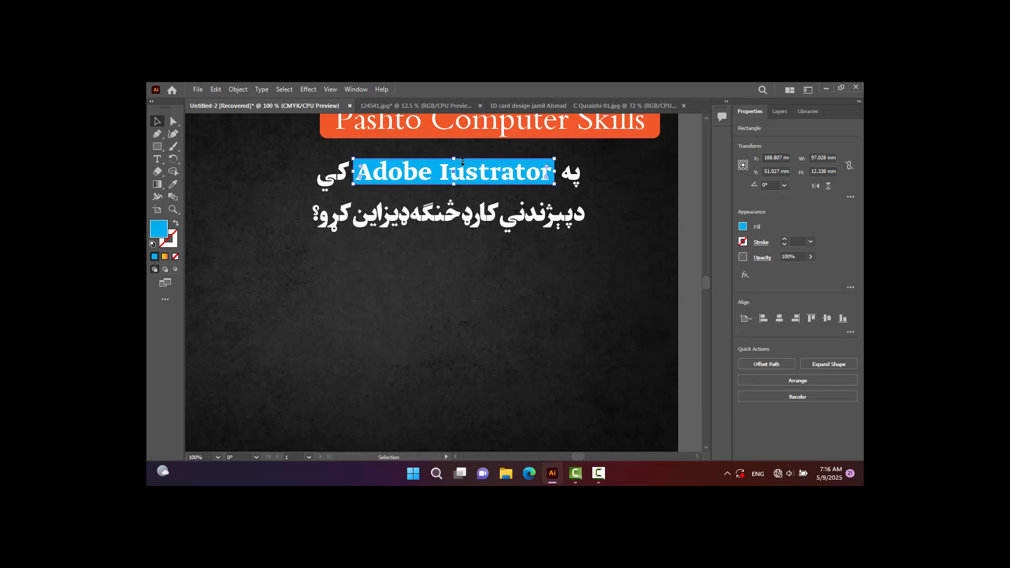
Step: Round the corners of the light blue rectangle behind "Adobe Iustrator"
{"action": "left_click_drag", "start_coordinate": [361, 166], "coordinate": [343, 164]}
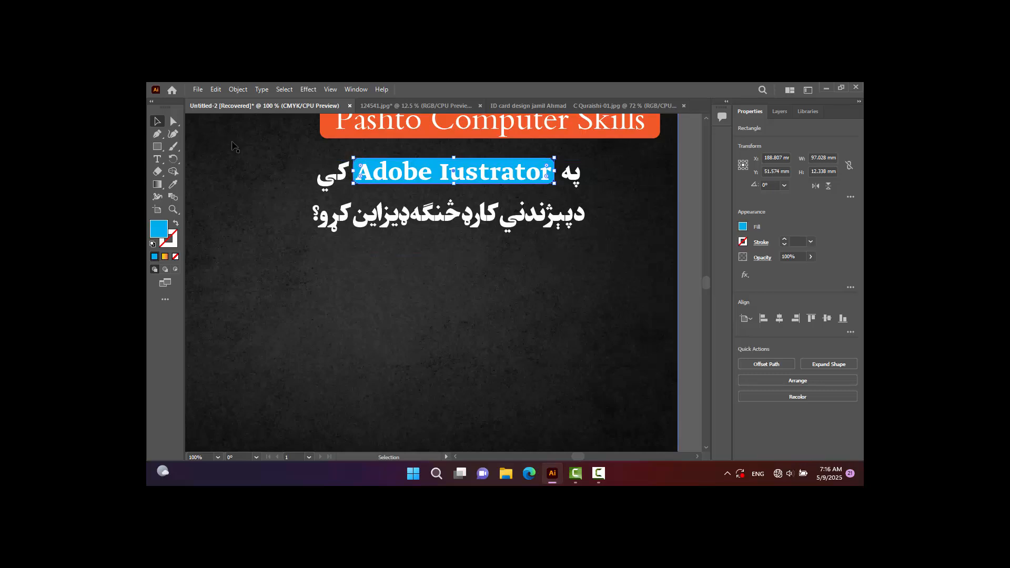
{"action": "left_click", "coordinate": [441, 221]}
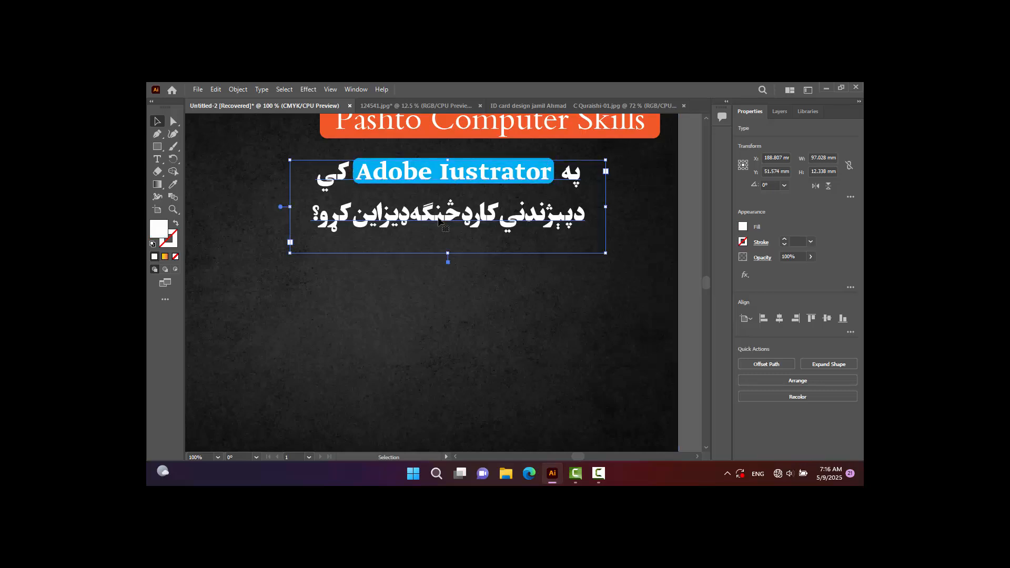
Step: Change the text colour of "Adobe Iustrator" in the Pashto heading to black
{"action": "triple_click", "coordinate": [441, 221]}
{"action": "left_click_drag", "start_coordinate": [548, 177], "coordinate": [358, 174]}
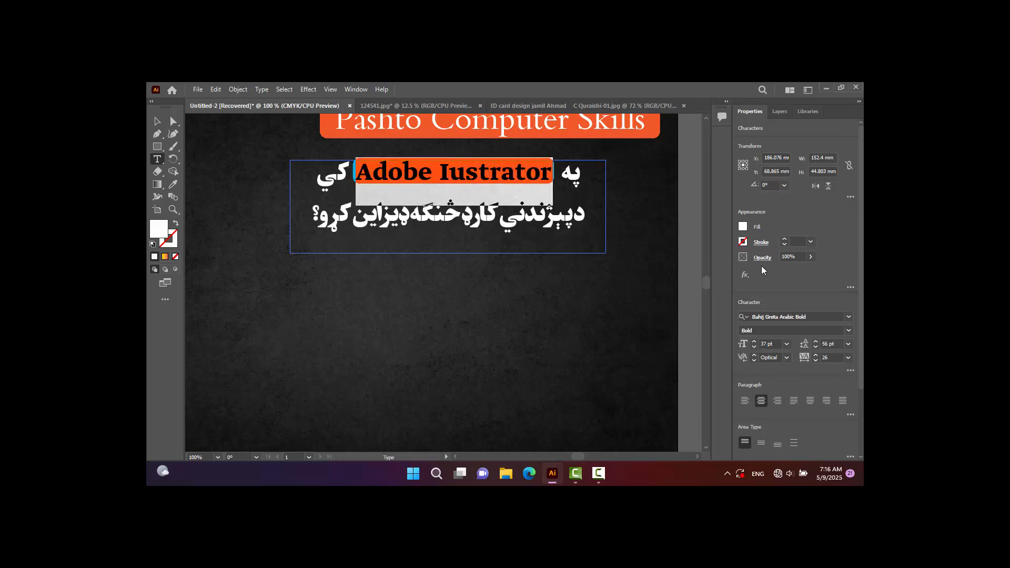
{"action": "left_click", "coordinate": [743, 227]}
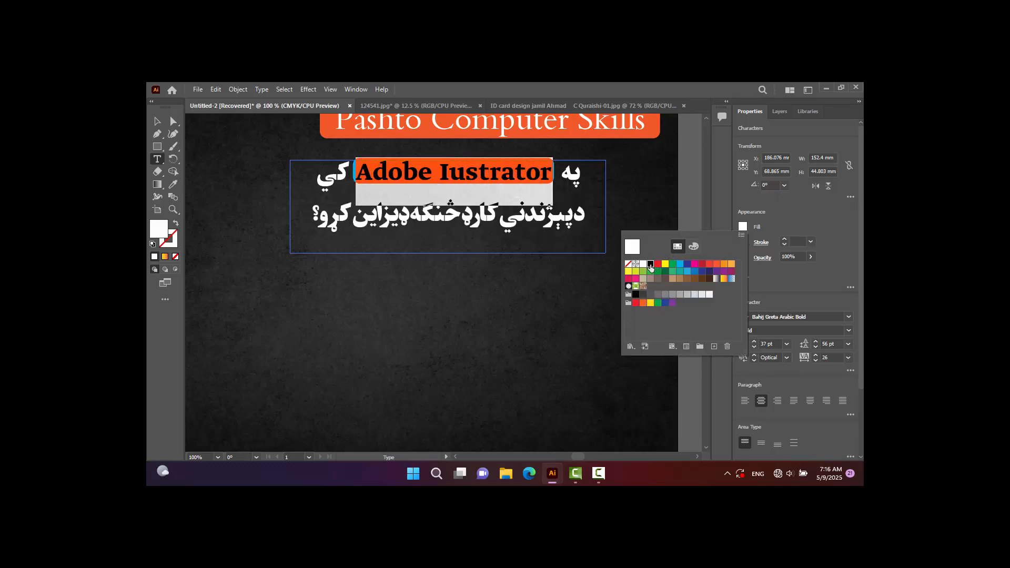
{"action": "left_click", "coordinate": [650, 264]}
{"action": "left_click", "coordinate": [157, 121]}
{"action": "left_click", "coordinate": [156, 122]}
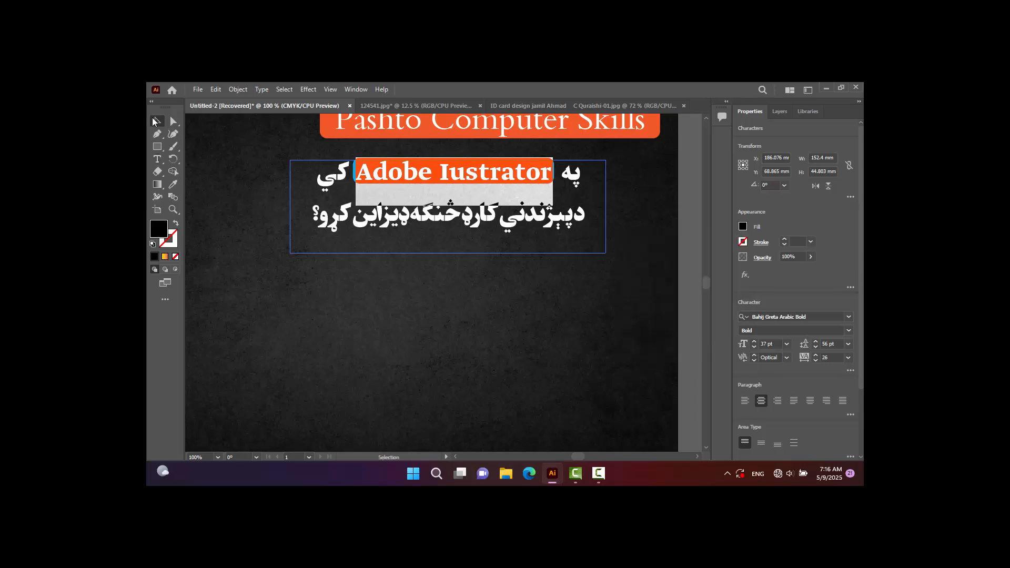
{"action": "double_click", "coordinate": [381, 319]}
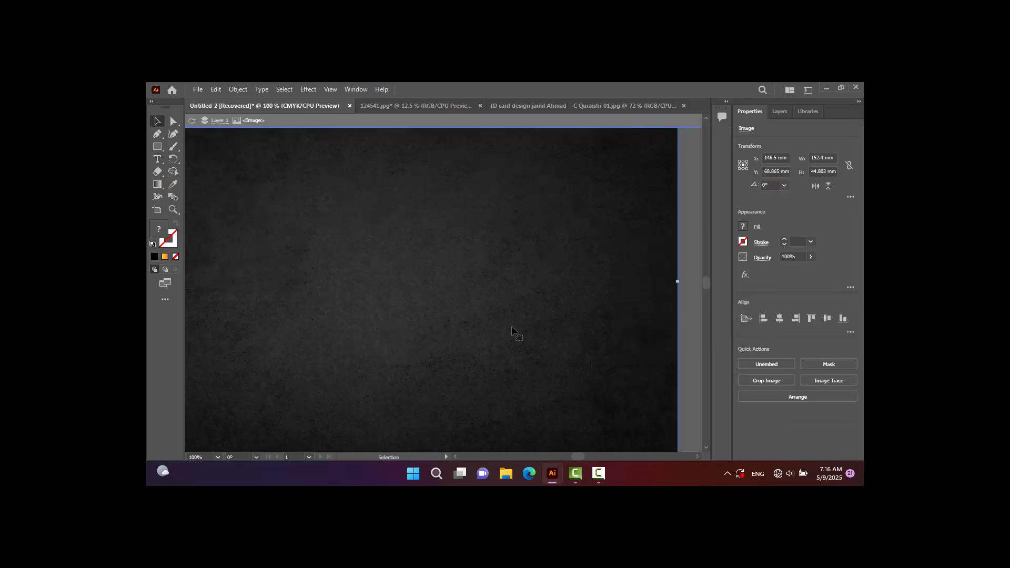
{"action": "key", "text": "Escape"}
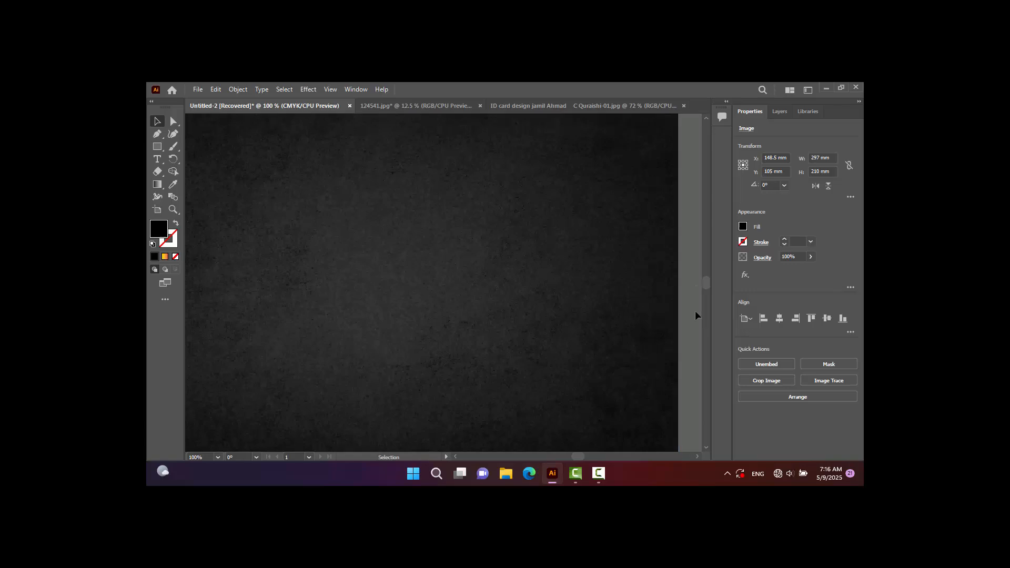
Step: Move the question line "دلته به تاسو څه زده کړی؟" below the heading, centred at about X 221 mm, Y 116 mm, and bring it to the front
{"action": "key", "text": "ctrl+minus"}
{"action": "key", "text": "ctrl+minus"}
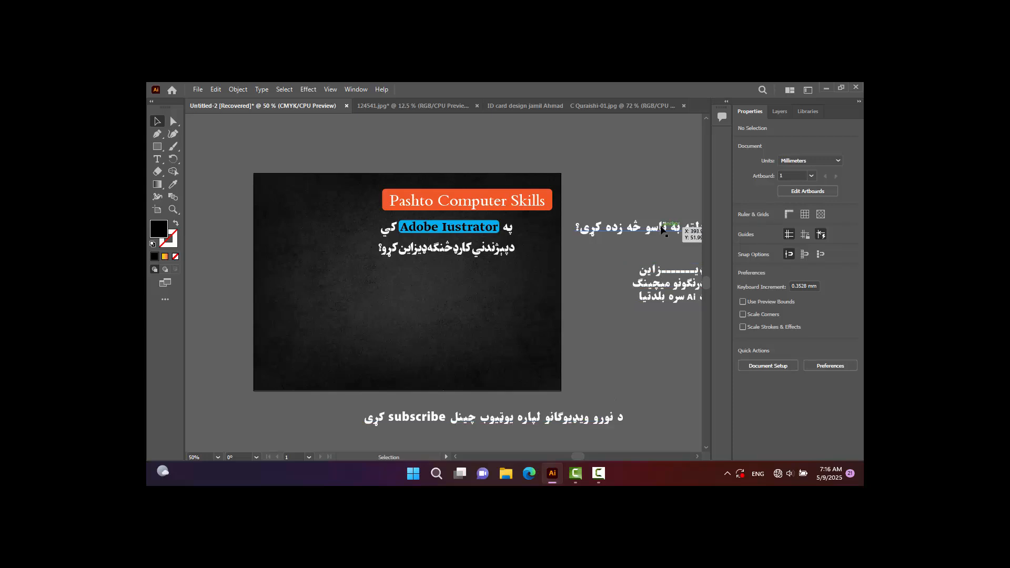
{"action": "left_click_drag", "start_coordinate": [661, 229], "coordinate": [504, 289]}
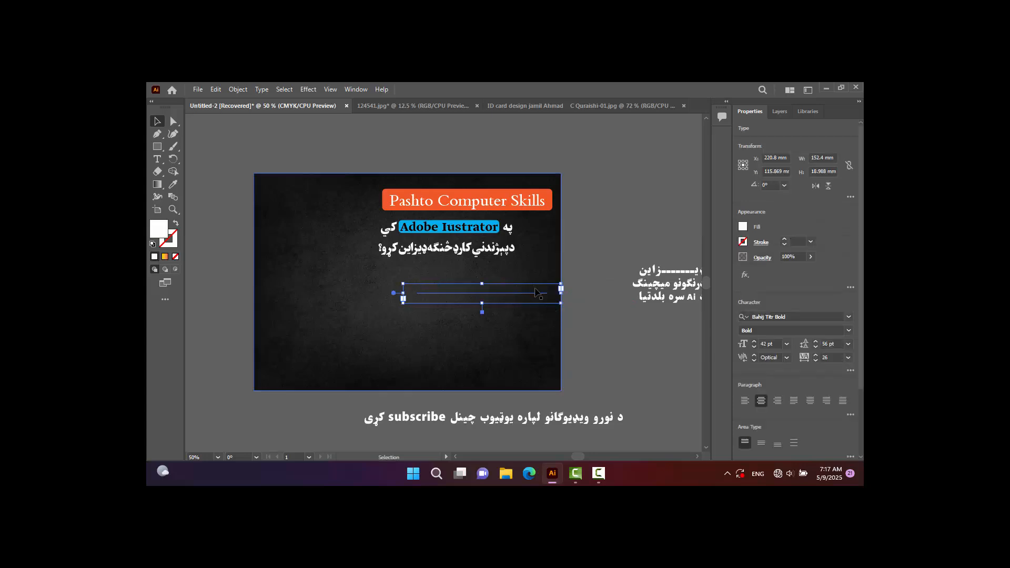
{"action": "right_click", "coordinate": [534, 290]}
{"action": "mouse_move", "coordinate": [593, 413]}
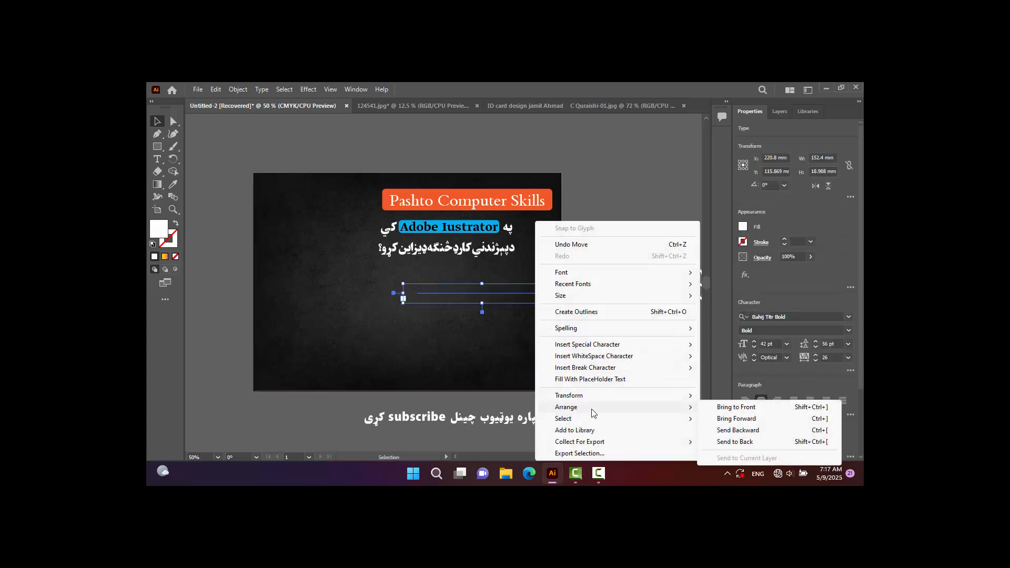
{"action": "left_click", "coordinate": [758, 408]}
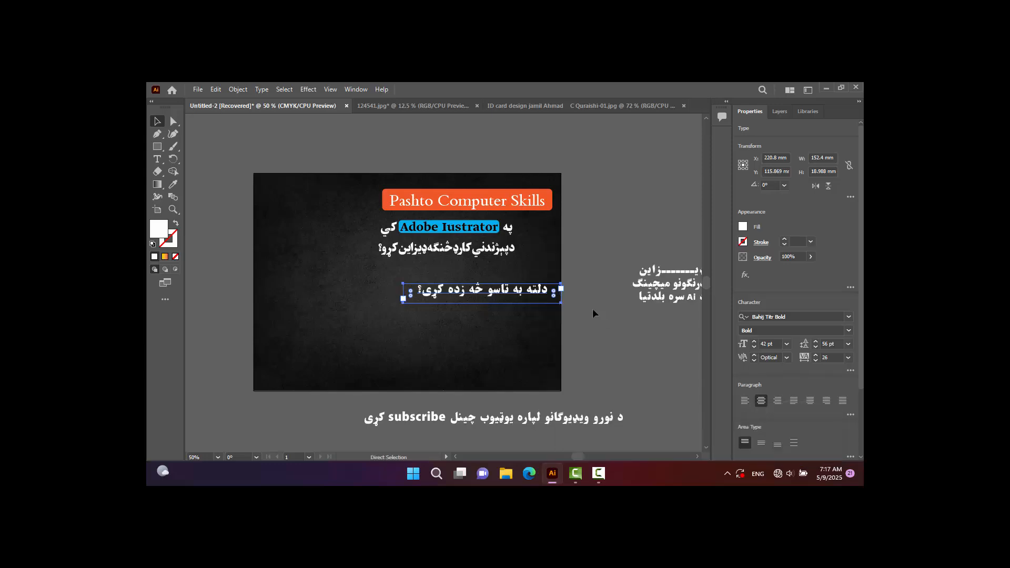
Step: Draw a rectangle about 17.9 × 14.4 mm over the word "څه" and nudge it about 0.35 mm up and right
{"action": "key", "text": "ctrl+minus"}
{"action": "key", "text": "ctrl+plus"}
{"action": "key", "text": "ctrl+plus"}
{"action": "key", "text": "ctrl+plus"}
{"action": "key", "text": "ctrl+plus"}
{"action": "key", "text": "ctrl+plus"}
{"action": "key", "text": "ctrl+plus"}
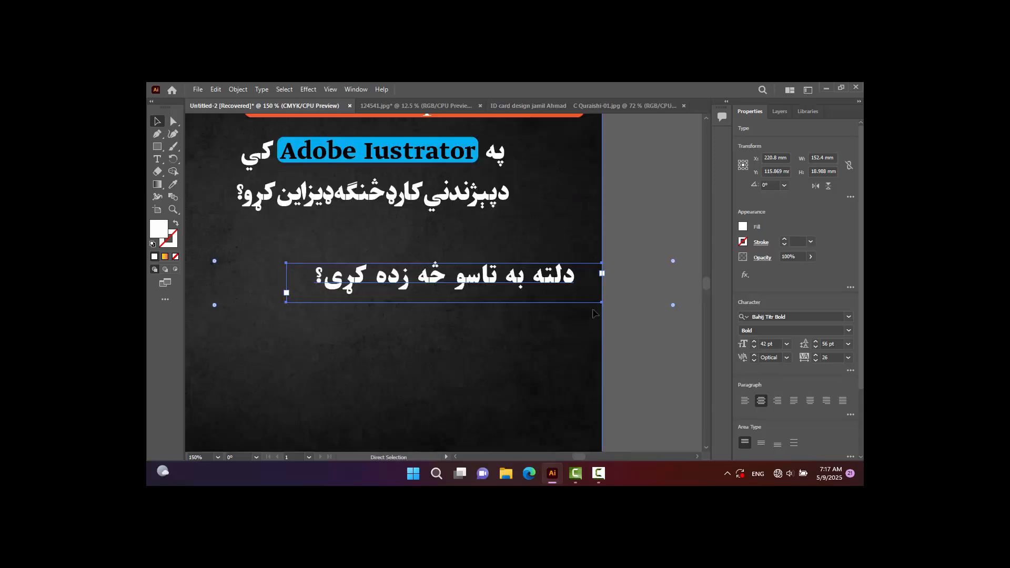
{"action": "left_click", "coordinate": [157, 148]}
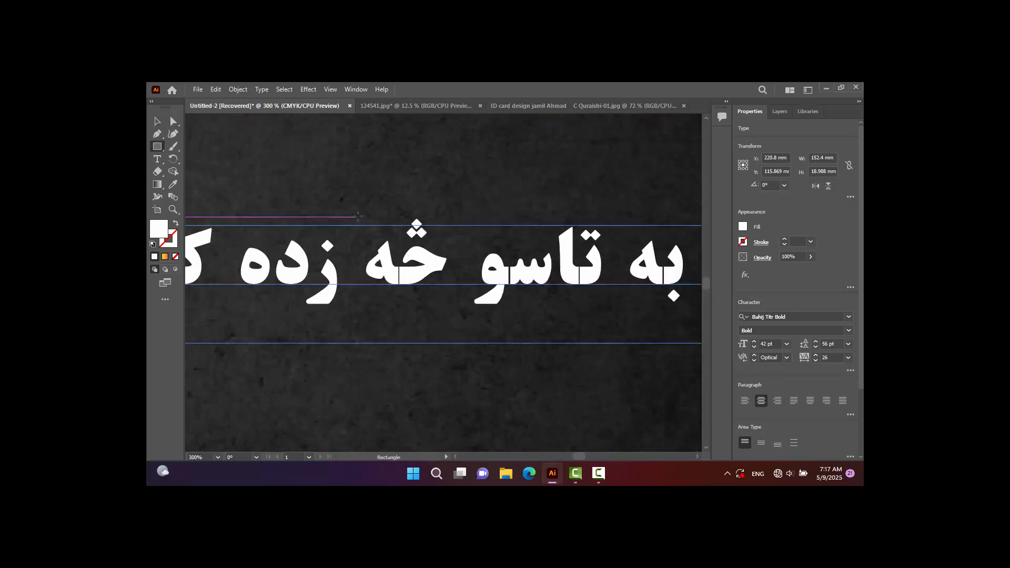
{"action": "left_click_drag", "start_coordinate": [354, 217], "coordinate": [465, 307]}
{"action": "key", "text": "Up"}
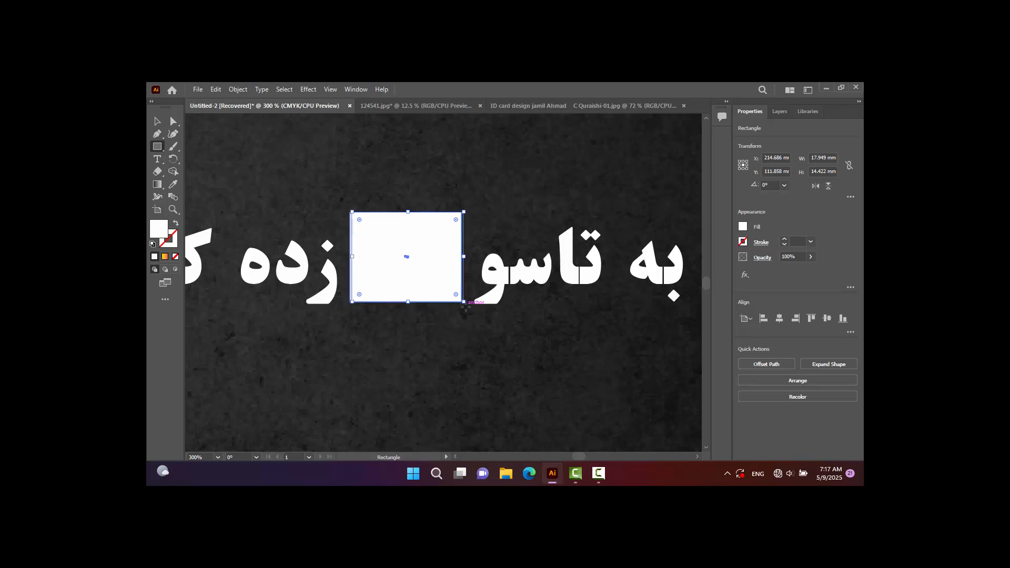
{"action": "key", "text": "Right"}
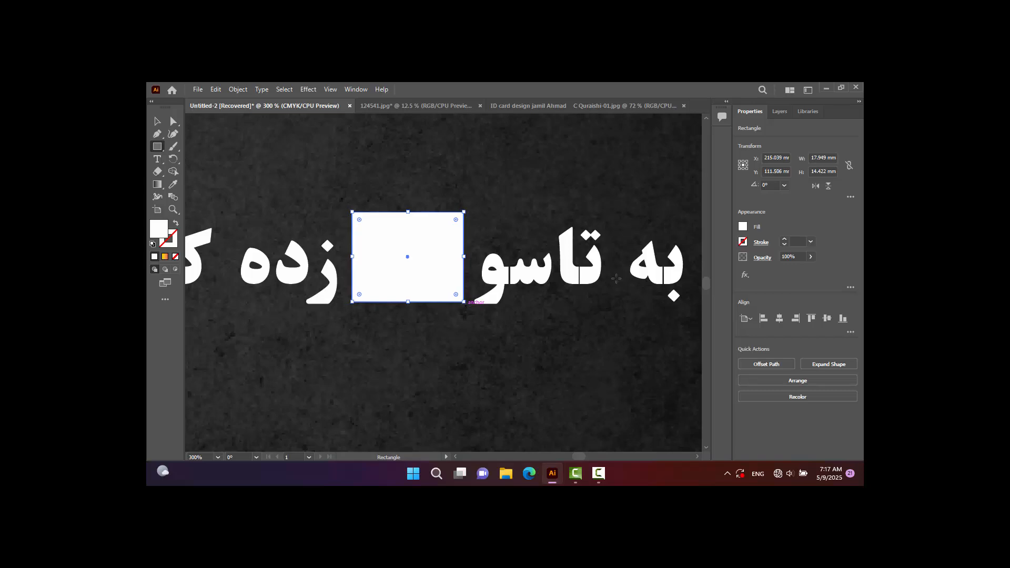
Step: Try a black fill on the rectangle covering "څه" and set it back to white
{"action": "left_click", "coordinate": [743, 226]}
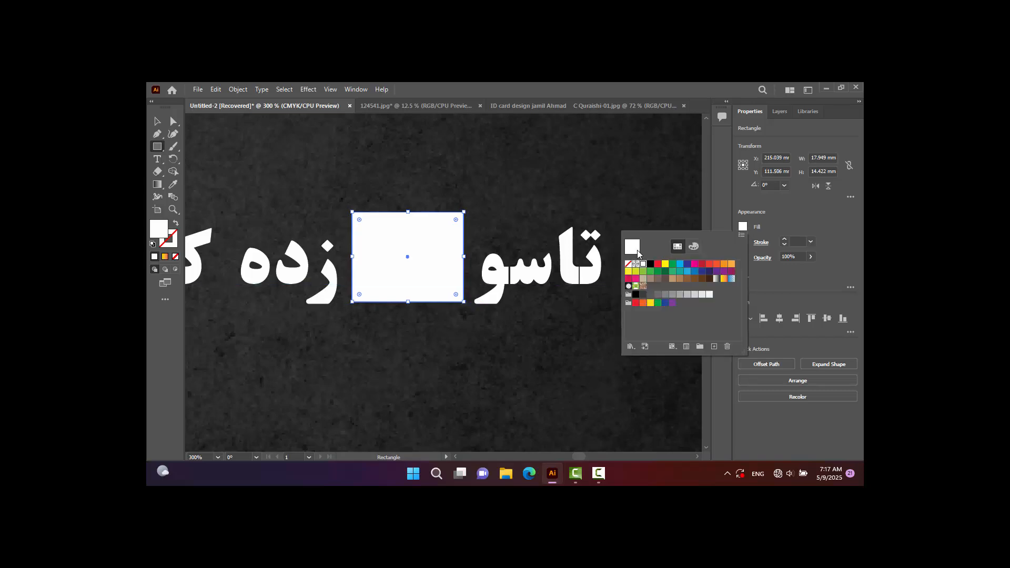
{"action": "left_click", "coordinate": [651, 264]}
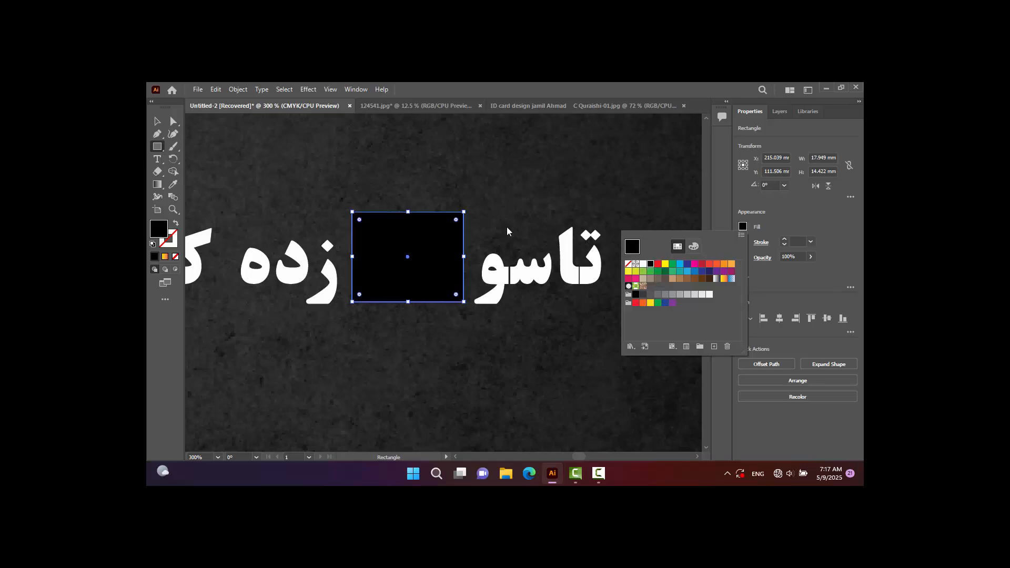
{"action": "left_click", "coordinate": [643, 265]}
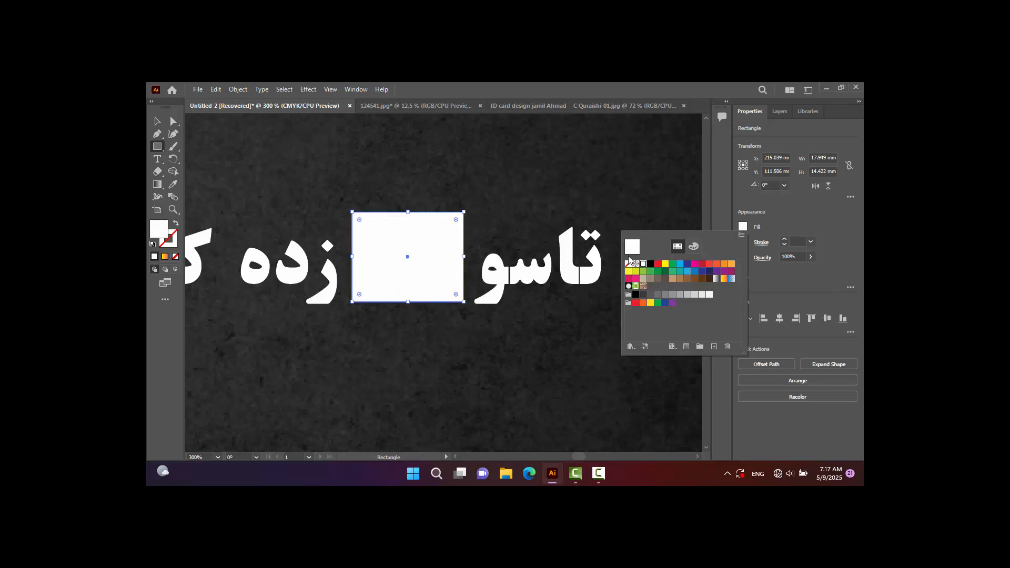
Step: Round the corners of the white rectangle over "څه" and bring the Pashto question line in front of it
{"action": "left_click", "coordinate": [359, 220]}
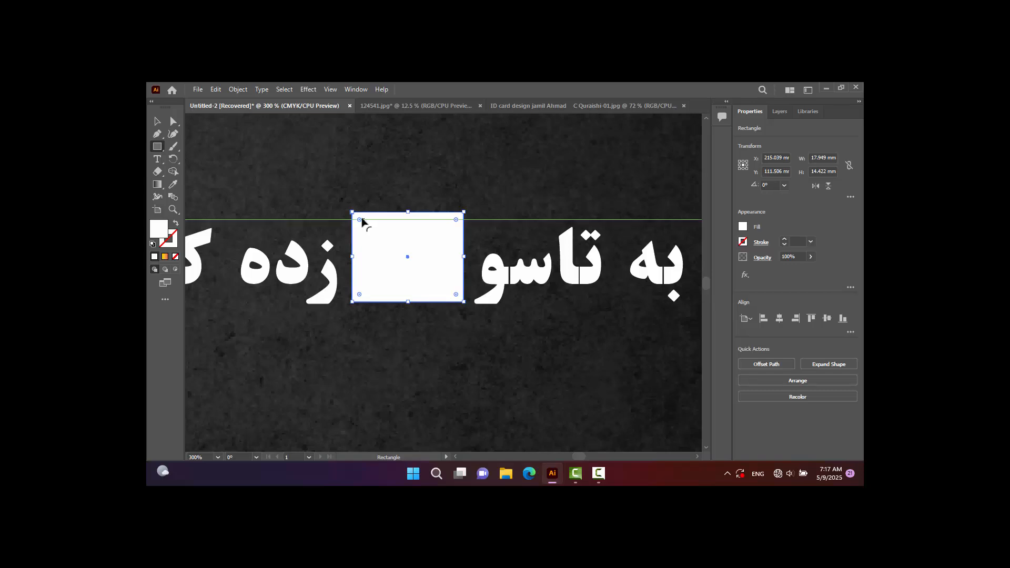
{"action": "mouse_move", "coordinate": [361, 221]}
{"action": "left_mouse_down"}
{"action": "mouse_move", "coordinate": [383, 225]}
{"action": "mouse_move", "coordinate": [368, 223]}
{"action": "left_mouse_up"}
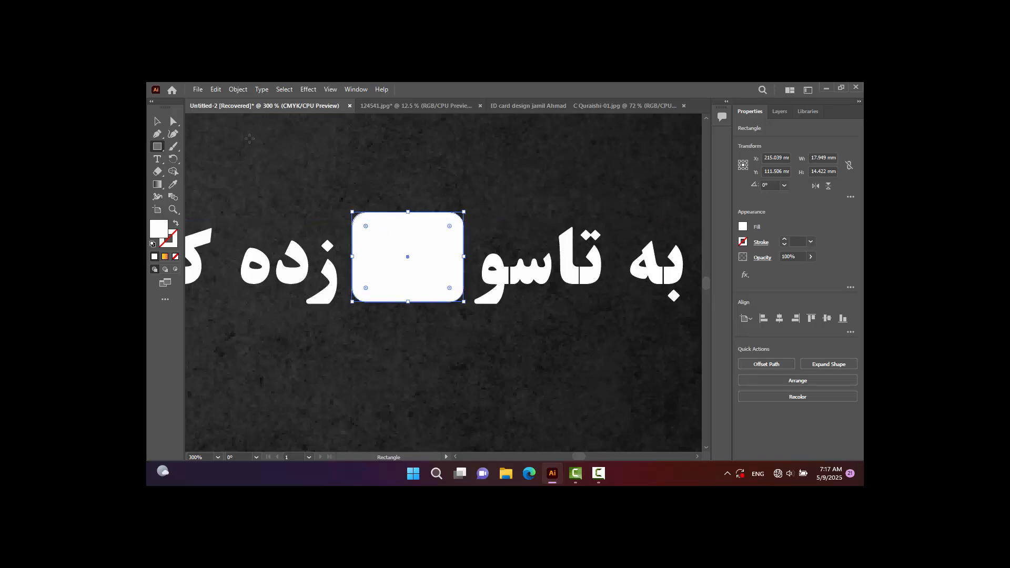
{"action": "left_click", "coordinate": [161, 123]}
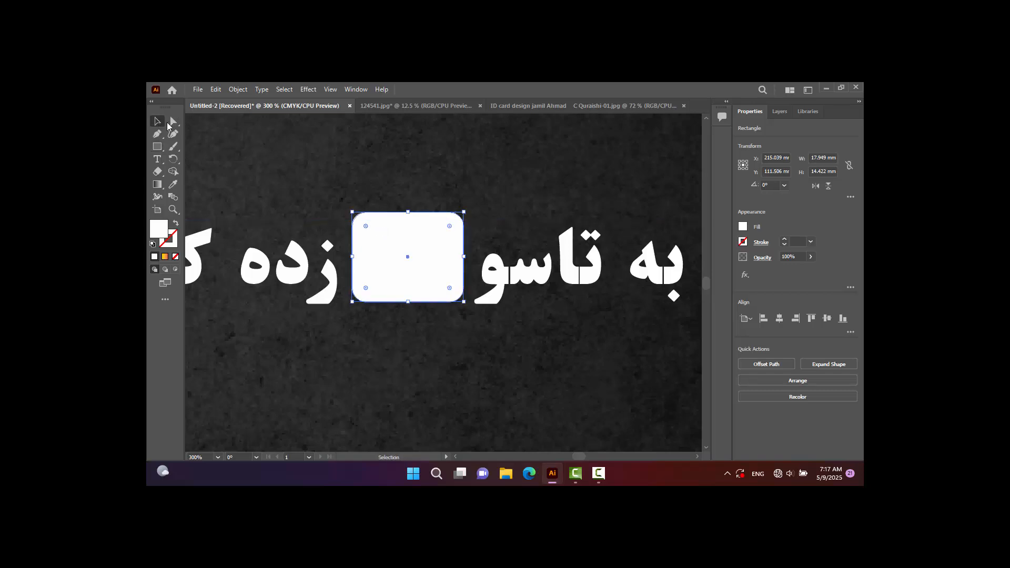
{"action": "right_click", "coordinate": [297, 263]}
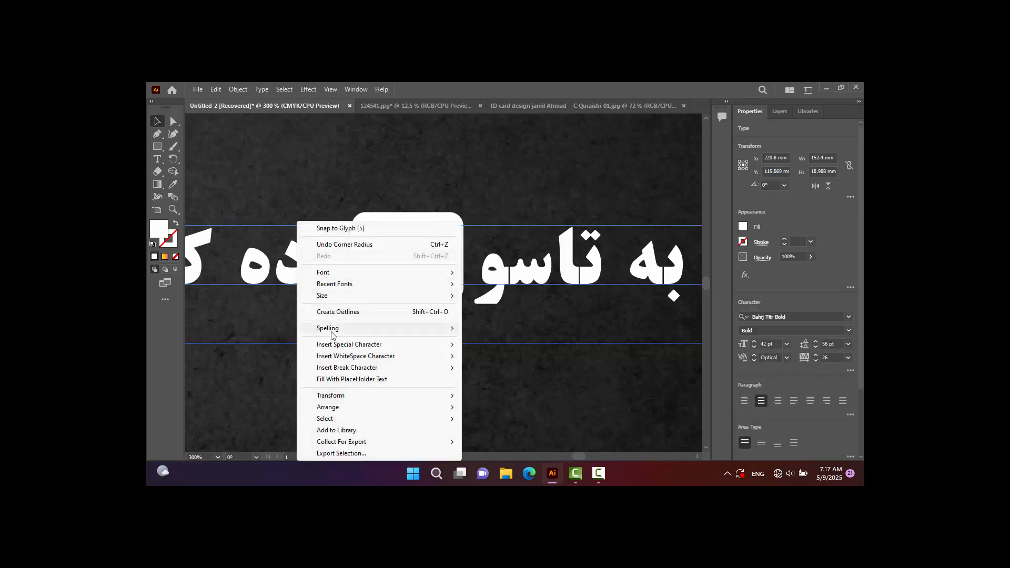
{"action": "mouse_move", "coordinate": [362, 408]}
{"action": "left_click", "coordinate": [487, 405]}
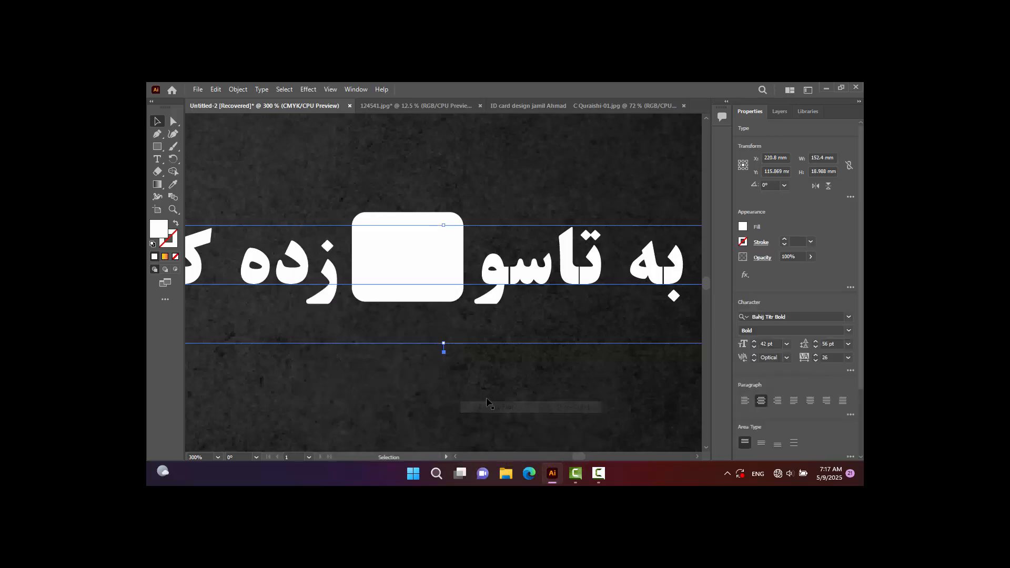
Step: Change the text colour of "څه" on the white rectangle to black
{"action": "double_click", "coordinate": [452, 256]}
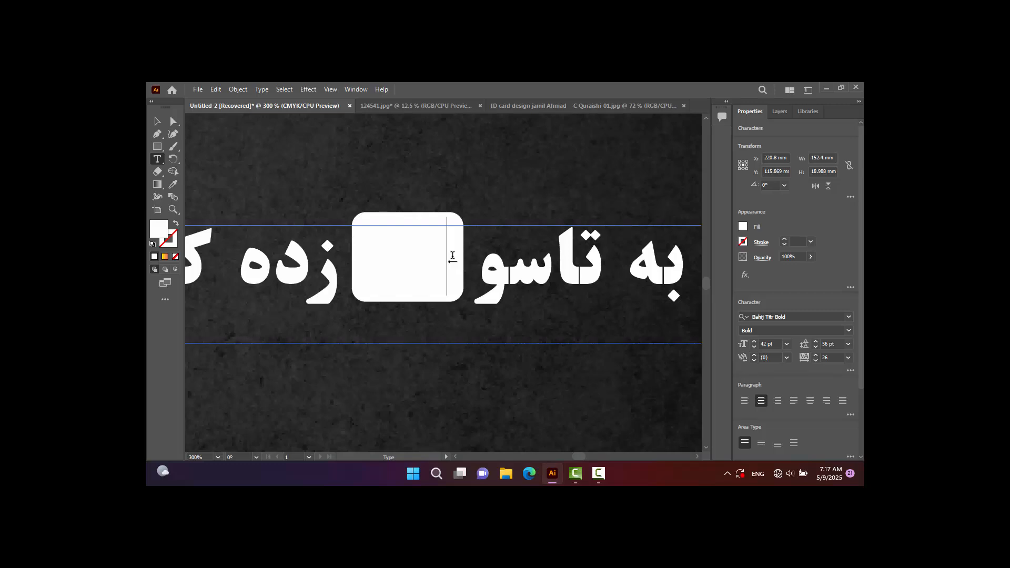
{"action": "left_click_drag", "start_coordinate": [453, 256], "coordinate": [371, 247]}
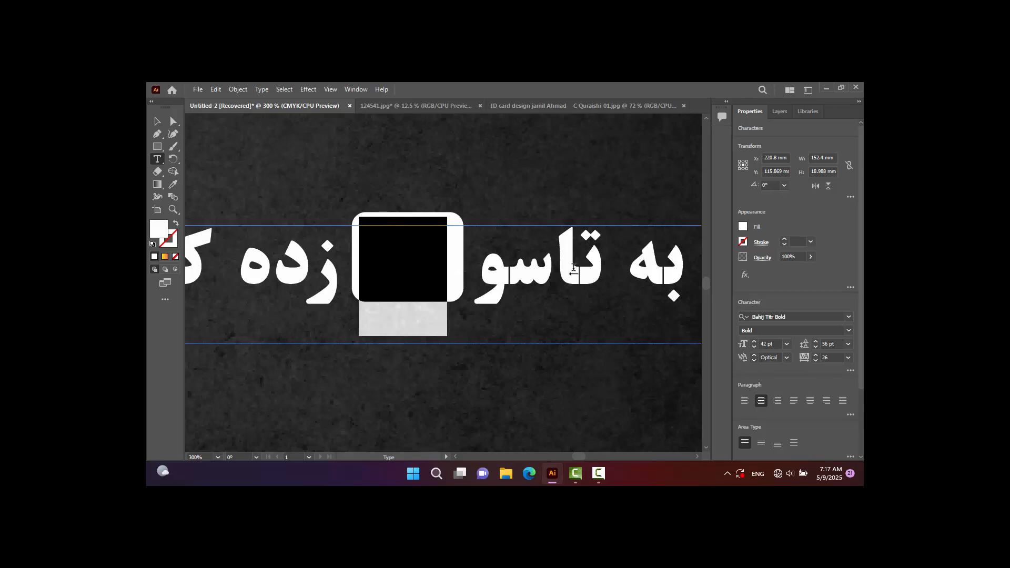
{"action": "left_click", "coordinate": [743, 227]}
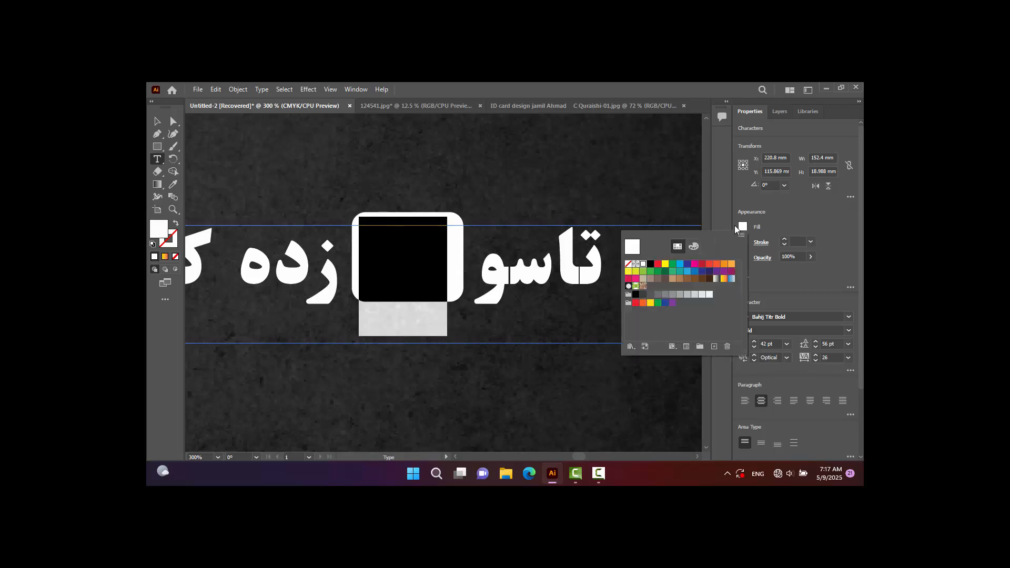
{"action": "left_click", "coordinate": [650, 263]}
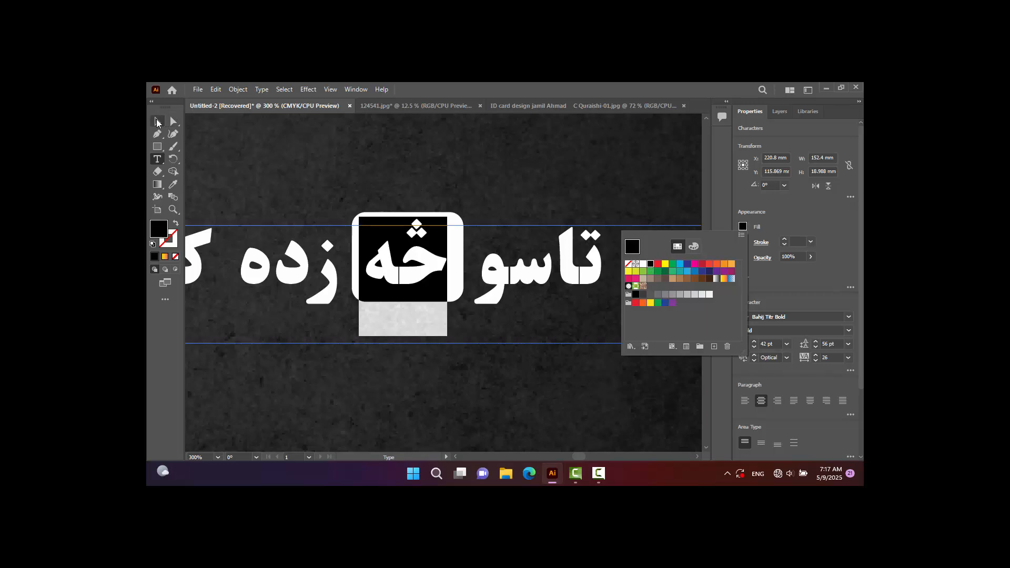
{"action": "left_click", "coordinate": [157, 121]}
{"action": "left_click", "coordinate": [227, 143]}
{"action": "left_click", "coordinate": [157, 122]}
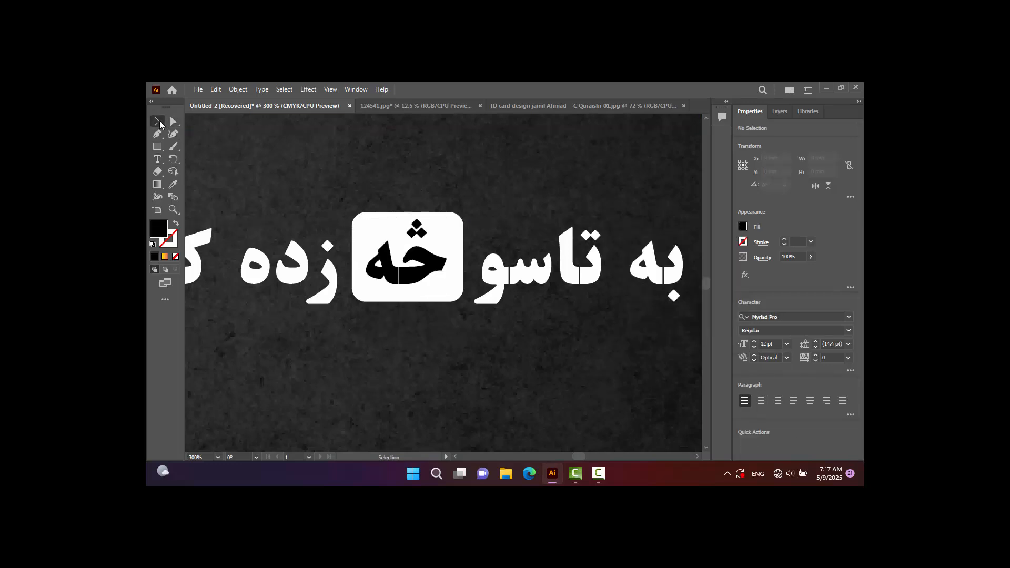
{"action": "left_click", "coordinate": [257, 143]}
Step: Move the three-line Pashto text block below the question line, centred at about X 239 mm, Y 148 mm, and bring it to the front
{"action": "key", "text": "ctrl+minus"}
{"action": "key", "text": "ctrl+minus"}
{"action": "key", "text": "ctrl+minus"}
{"action": "key", "text": "ctrl+minus"}
{"action": "key", "text": "ctrl+minus"}
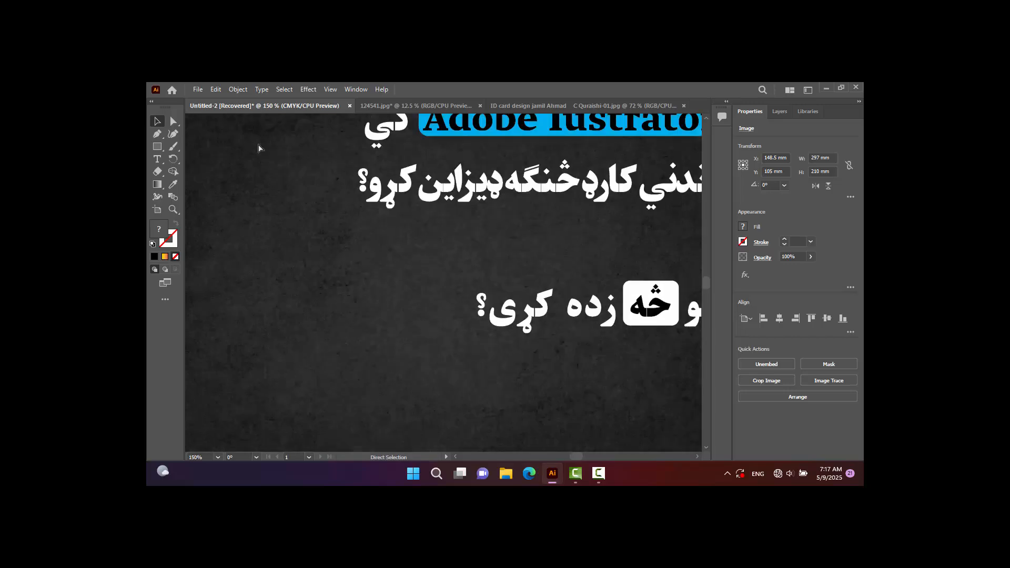
{"action": "key", "text": "ctrl+plus"}
{"action": "key", "text": "ctrl+plus"}
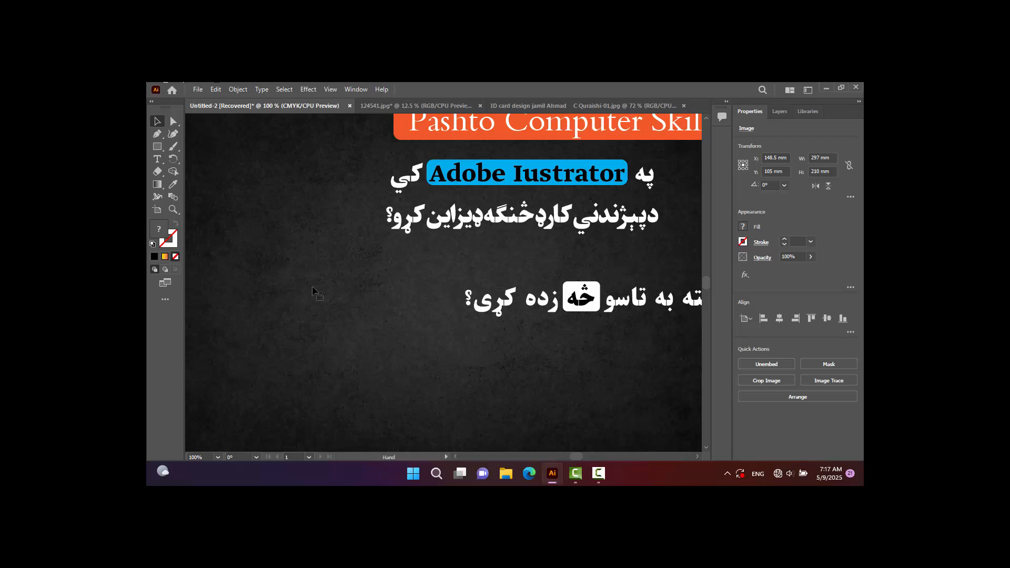
{"action": "left_click_drag", "start_coordinate": [372, 286], "coordinate": [343, 287]}
{"action": "left_click_drag", "start_coordinate": [395, 310], "coordinate": [383, 302]}
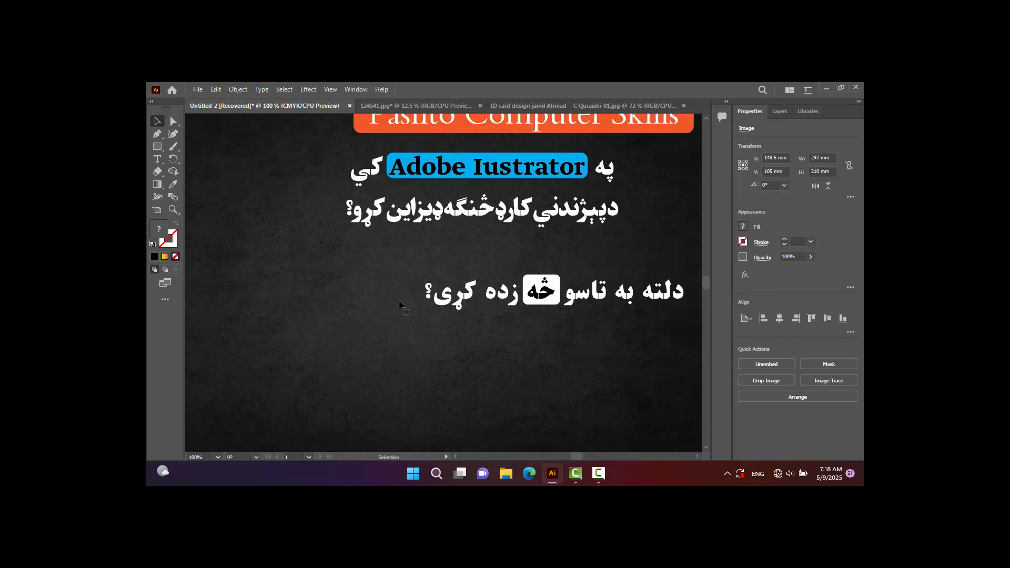
{"action": "key", "text": "ctrl+0"}
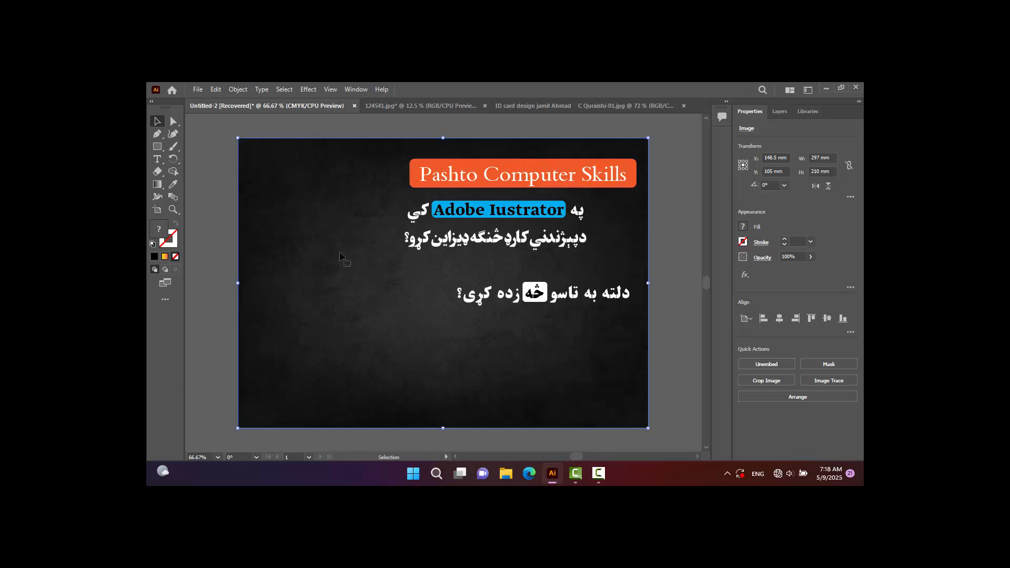
{"action": "scroll", "coordinate": [548, 251], "scroll_direction": "right", "scroll_amount": 5}
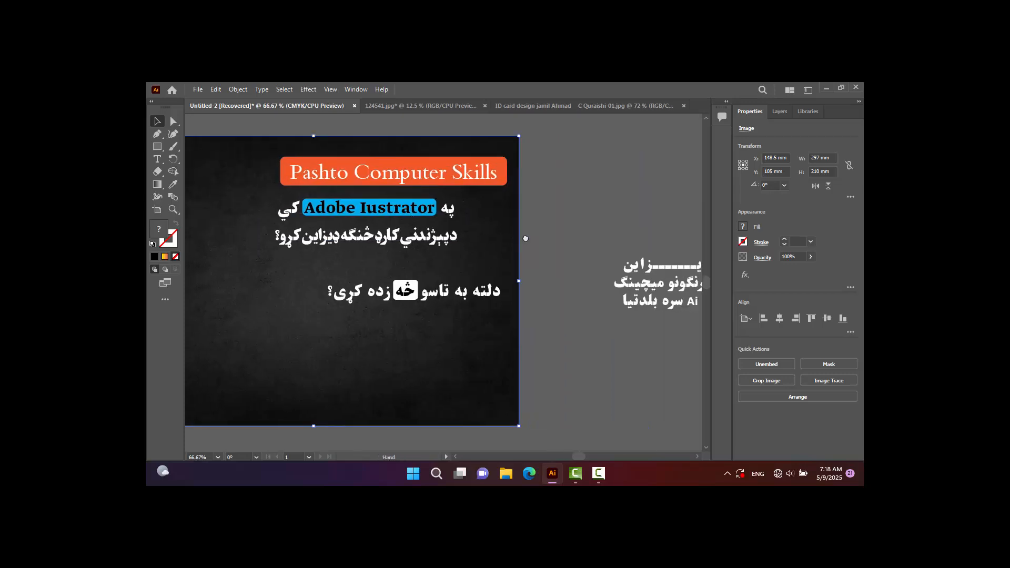
{"action": "left_click_drag", "start_coordinate": [603, 280], "coordinate": [419, 332]}
{"action": "right_click", "coordinate": [456, 348]}
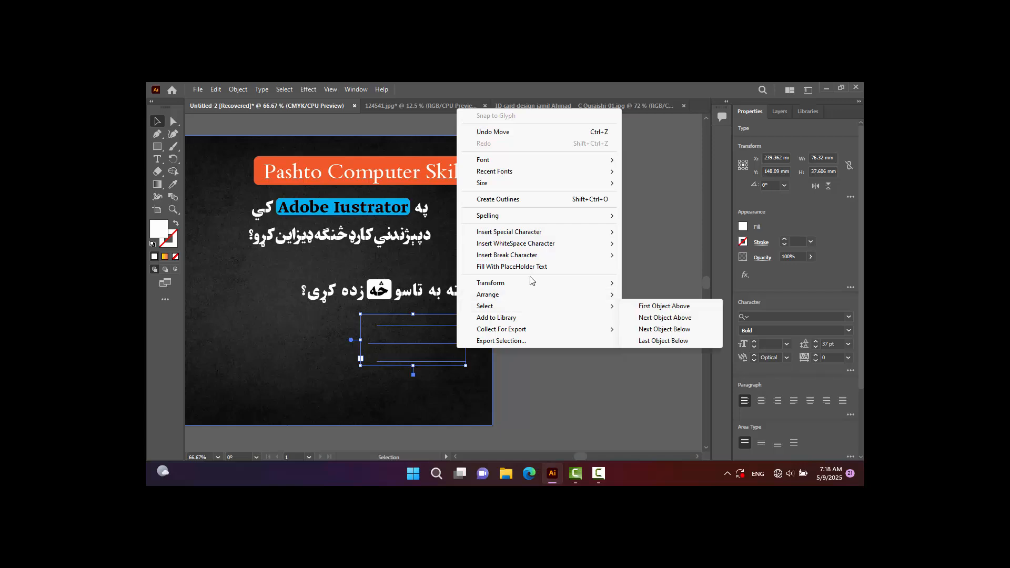
{"action": "mouse_move", "coordinate": [507, 300]}
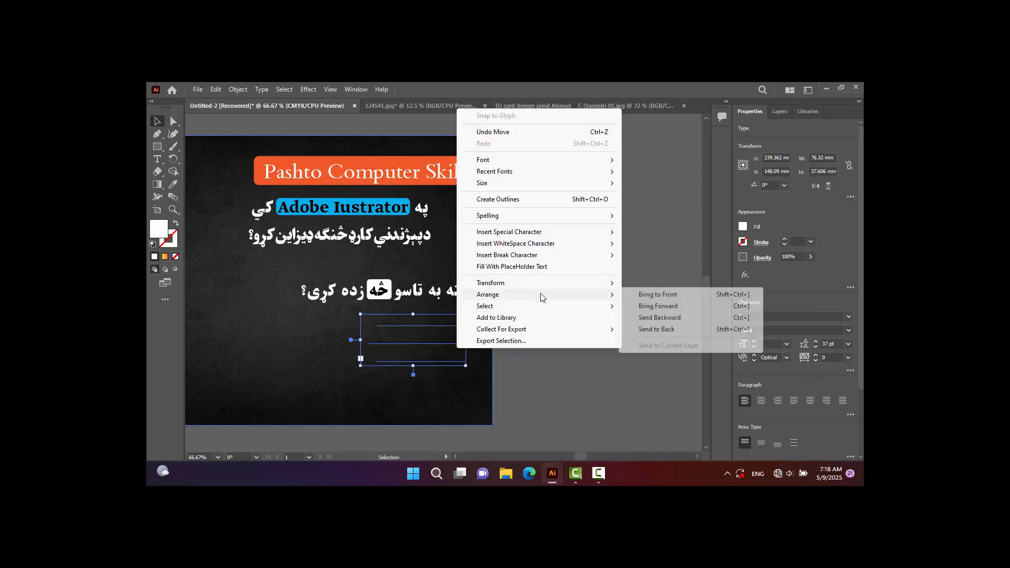
{"action": "left_click", "coordinate": [658, 295]}
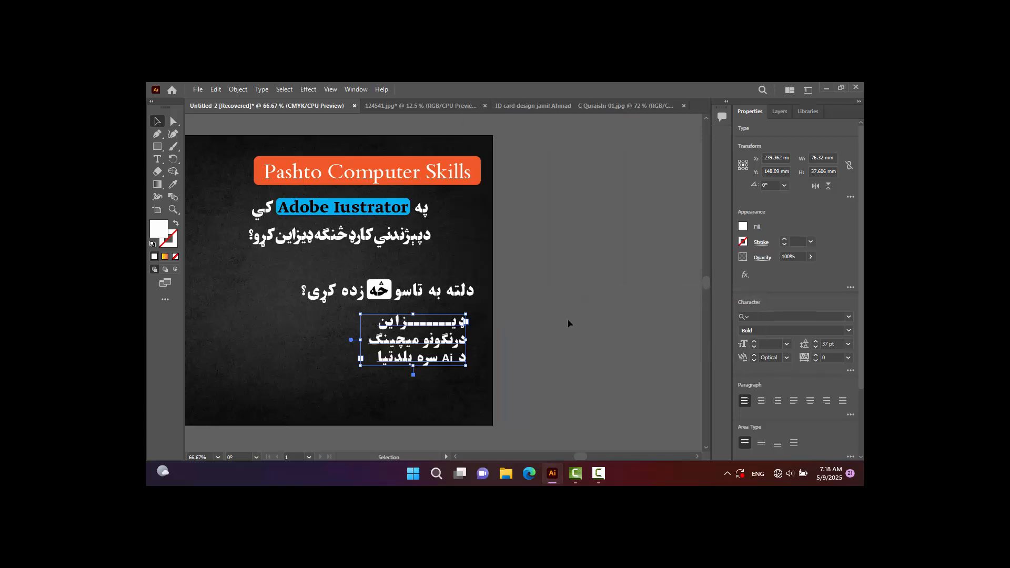
Step: Stretch the word "بلدتیا" in the third line and "ډیزاین" in the first line with extra kashida strokes
{"action": "double_click", "coordinate": [409, 363]}
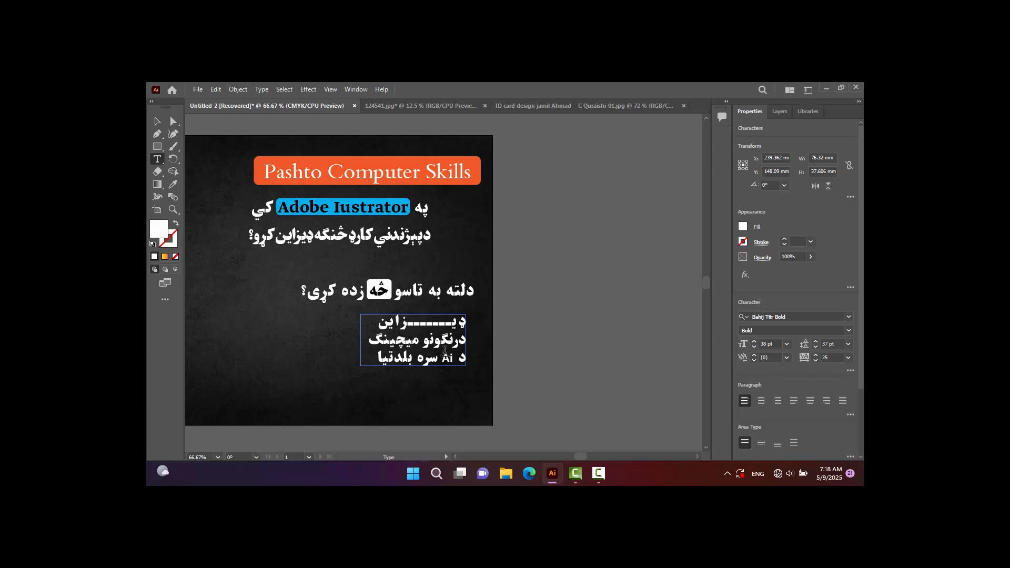
{"action": "key", "text": "alt+shift"}
{"action": "key", "text": "alt+shift"}
{"action": "type", "text": "ـ"}
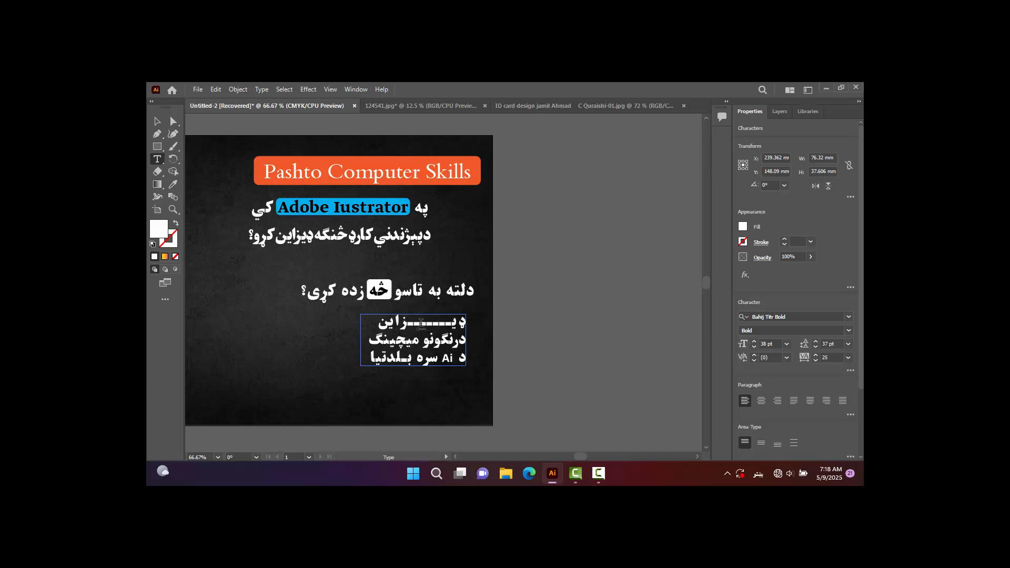
{"action": "type", "text": "ــ"}
{"action": "left_click", "coordinate": [160, 123]}
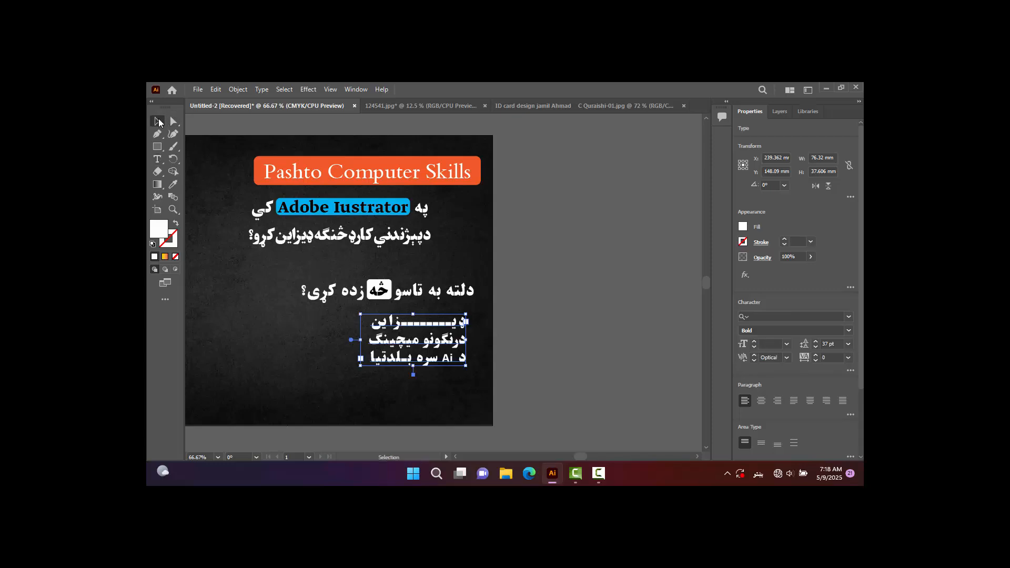
{"action": "left_click", "coordinate": [516, 333]}
Step: Shift the three-line Pashto text block slightly left to about X 235.5 mm
{"action": "left_click", "coordinate": [462, 339]}
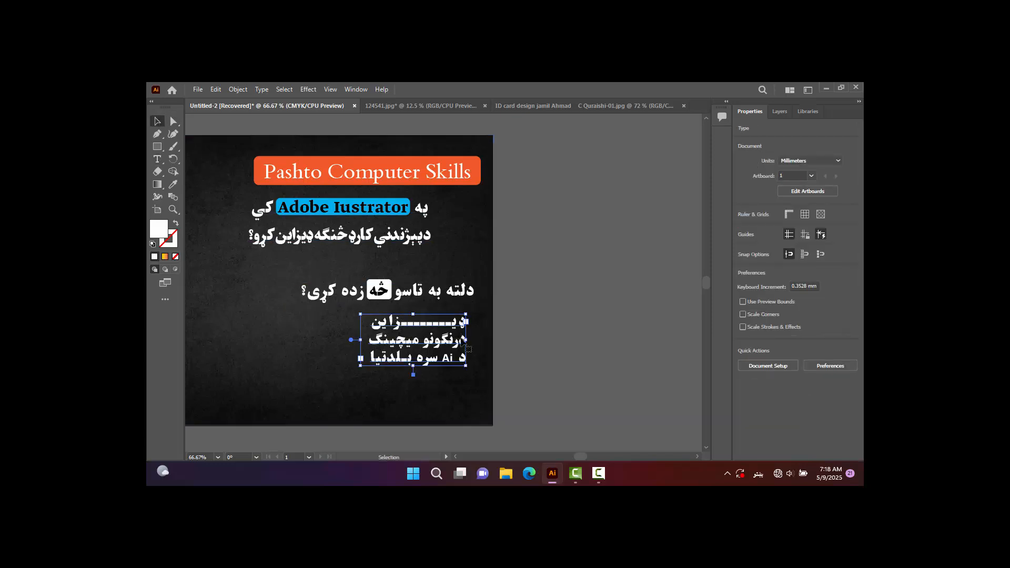
{"action": "double_click", "coordinate": [463, 342]}
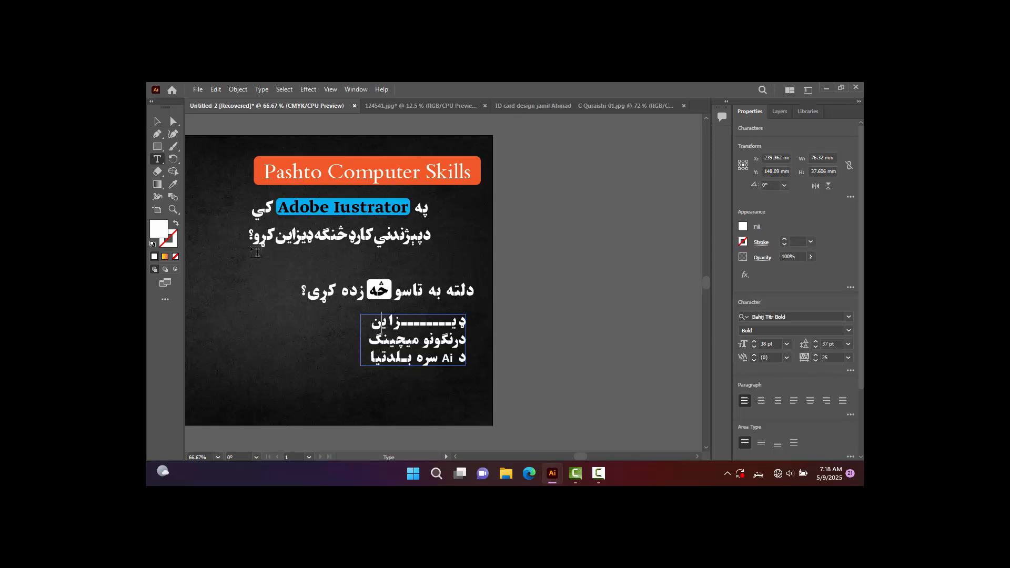
{"action": "left_click", "coordinate": [159, 122]}
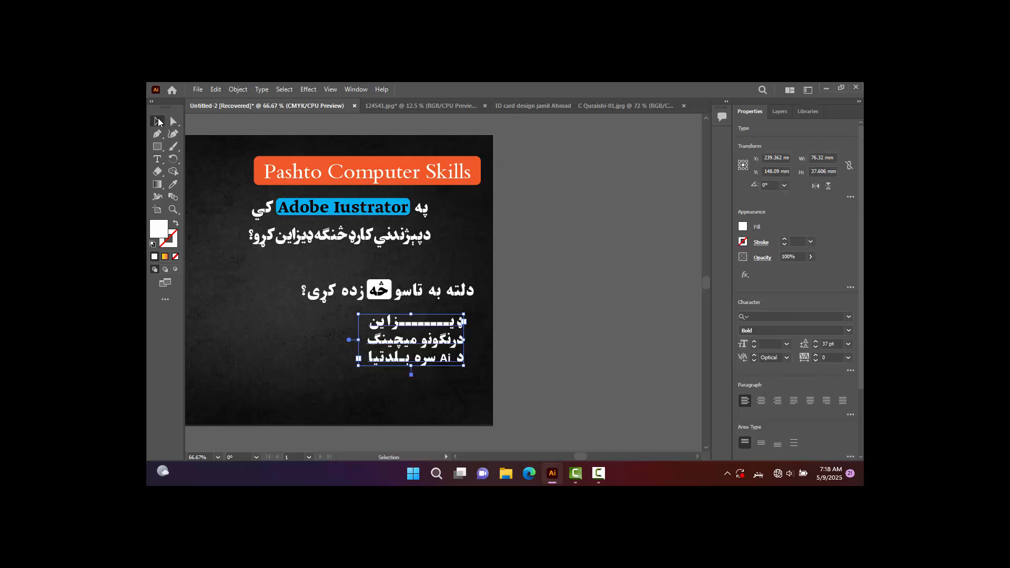
{"action": "key", "text": "Left"}
{"action": "key", "text": "Left"}
{"action": "key", "text": "Left"}
{"action": "key", "text": "Left"}
{"action": "key", "text": "Left"}
{"action": "key", "text": "Left"}
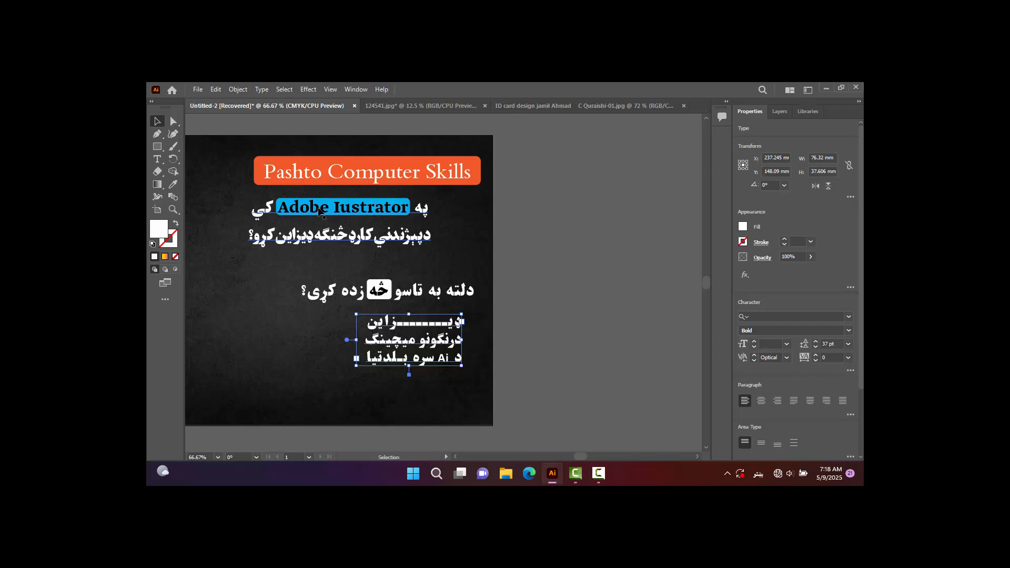
{"action": "left_click", "coordinate": [467, 299]}
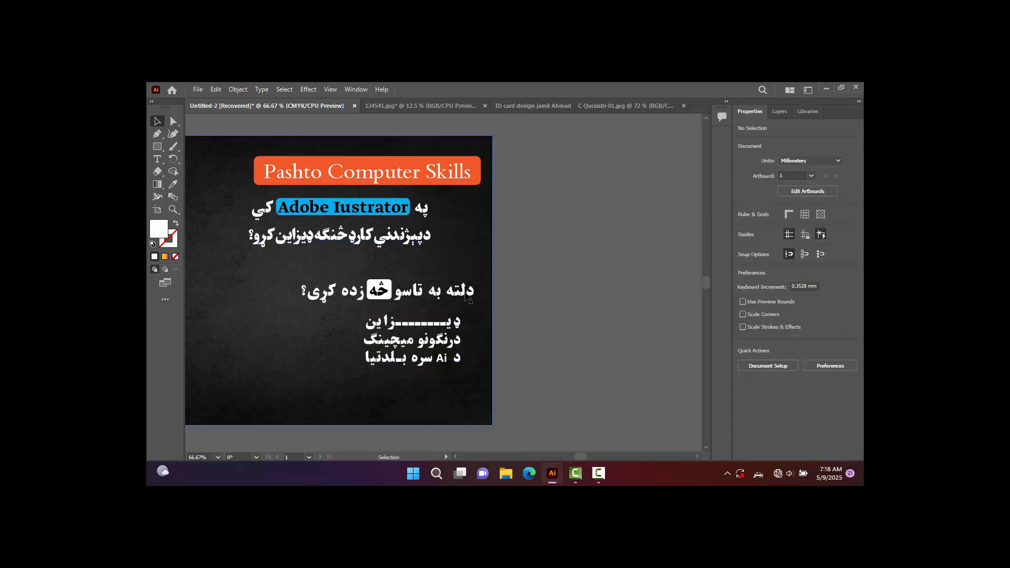
Step: Change the text colour of "Ai" in the third line to a dark olive yellow
{"action": "key", "text": "ctrl+minus"}
{"action": "key", "text": "ctrl+minus"}
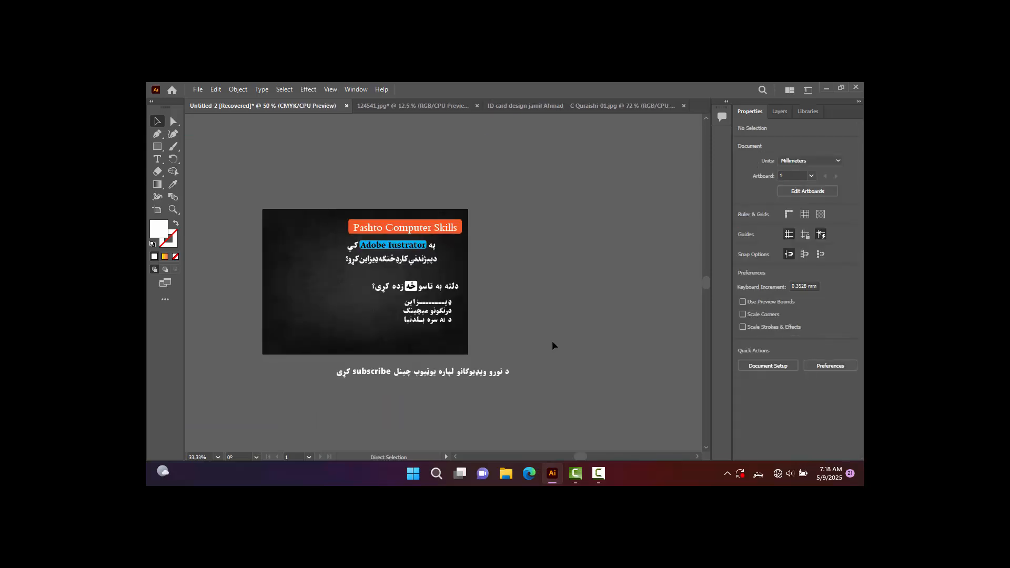
{"action": "key", "text": "ctrl+plus"}
{"action": "key", "text": "ctrl+plus"}
{"action": "key", "text": "ctrl+plus"}
{"action": "key", "text": "ctrl+plus"}
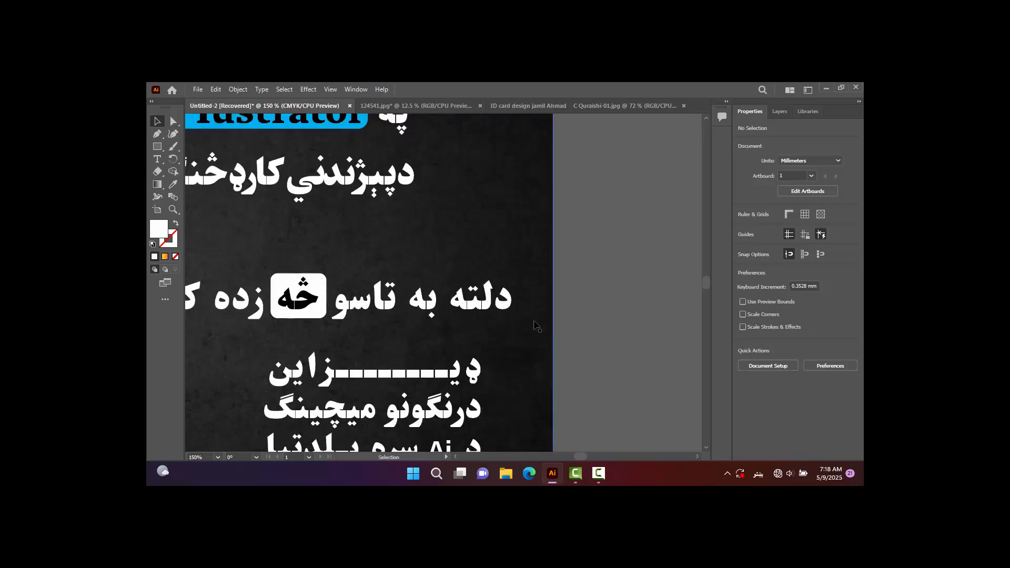
{"action": "scroll", "coordinate": [536, 333], "scroll_direction": "down", "scroll_amount": 5}
{"action": "scroll", "coordinate": [526, 295], "scroll_direction": "left", "scroll_amount": 2}
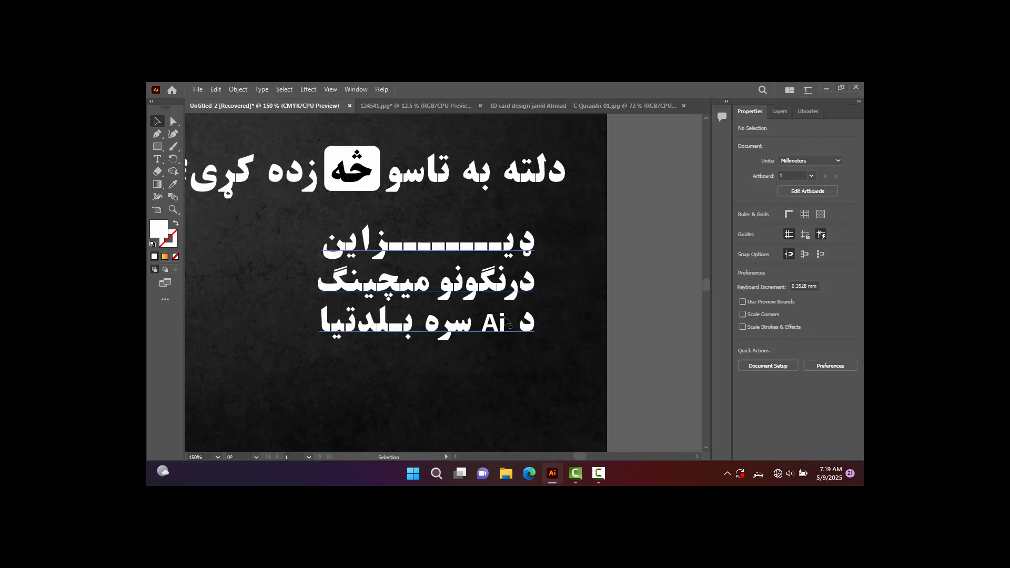
{"action": "double_click", "coordinate": [508, 326]}
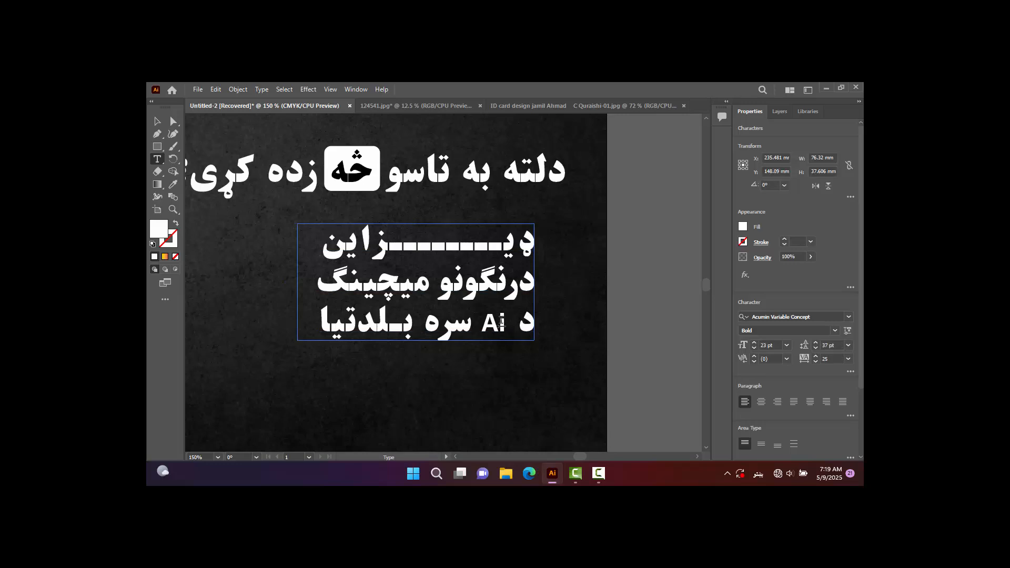
{"action": "left_click_drag", "start_coordinate": [506, 322], "coordinate": [480, 320]}
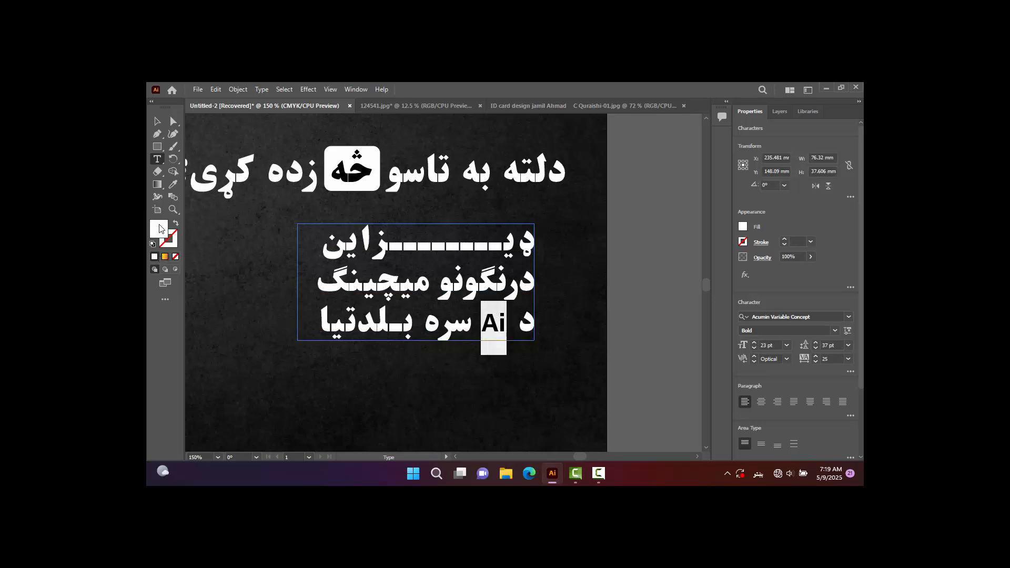
{"action": "left_click_drag", "start_coordinate": [551, 296], "coordinate": [548, 358]}
{"action": "left_click", "coordinate": [496, 292]}
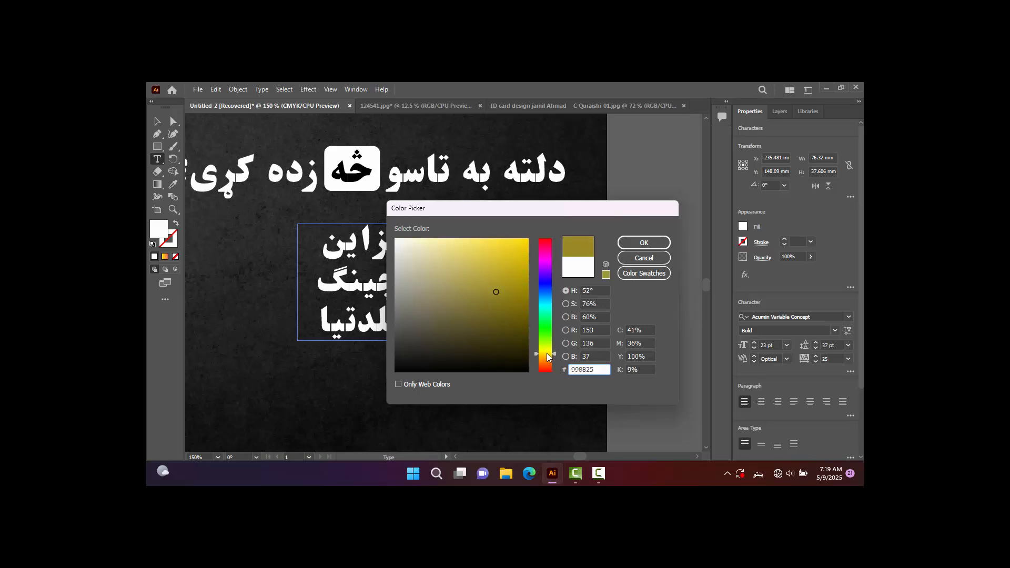
{"action": "mouse_move", "coordinate": [508, 314]}
{"action": "left_mouse_down"}
{"action": "mouse_move", "coordinate": [494, 286]}
{"action": "mouse_move", "coordinate": [503, 275]}
{"action": "mouse_move", "coordinate": [506, 294]}
{"action": "left_mouse_up"}
{"action": "left_click", "coordinate": [643, 242]}
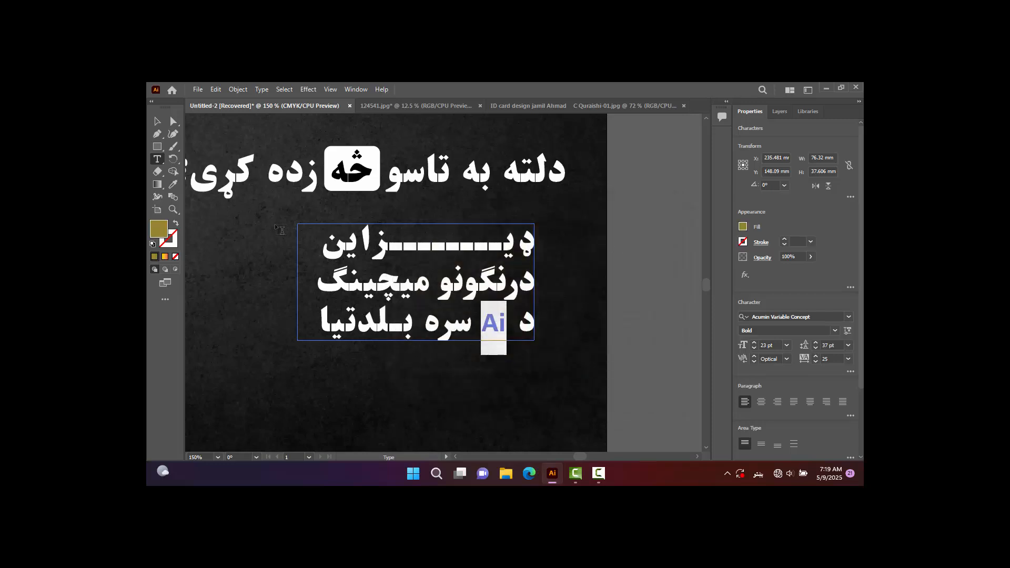
{"action": "left_click", "coordinate": [157, 122]}
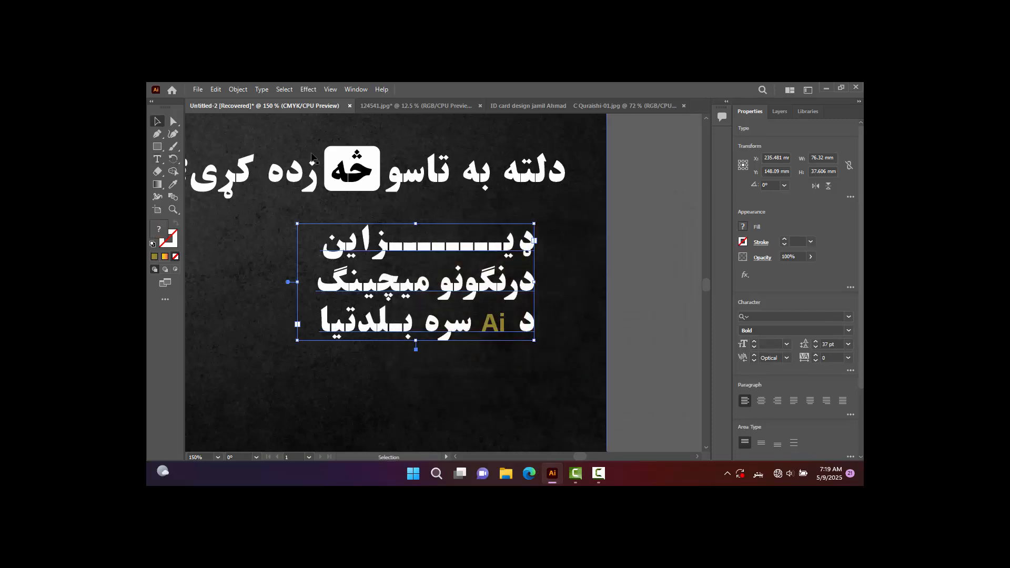
Step: Copy the white rounded rectangle onto "Ai", scale it to about 12 × 10.3 mm, and bring the three-line text block in front
{"action": "left_click", "coordinate": [376, 149]}
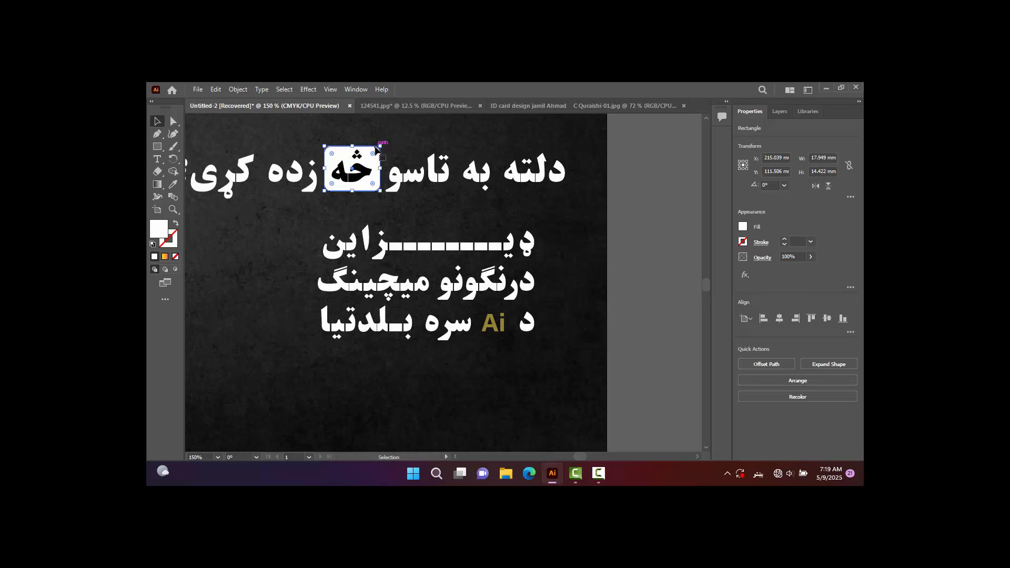
{"action": "left_click_drag", "start_coordinate": [376, 149], "coordinate": [475, 337]}
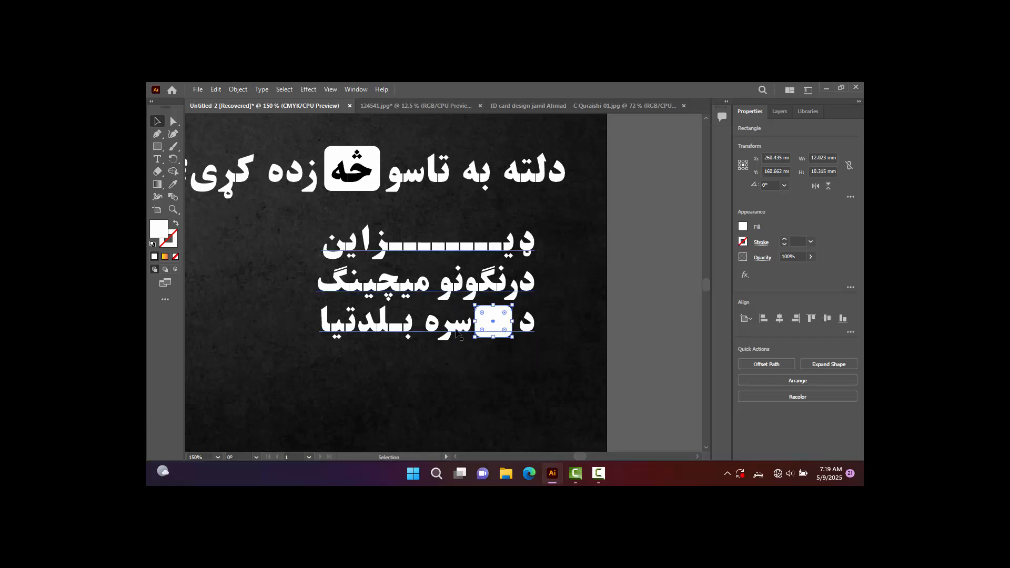
{"action": "left_click", "coordinate": [455, 330]}
{"action": "right_click", "coordinate": [457, 334]}
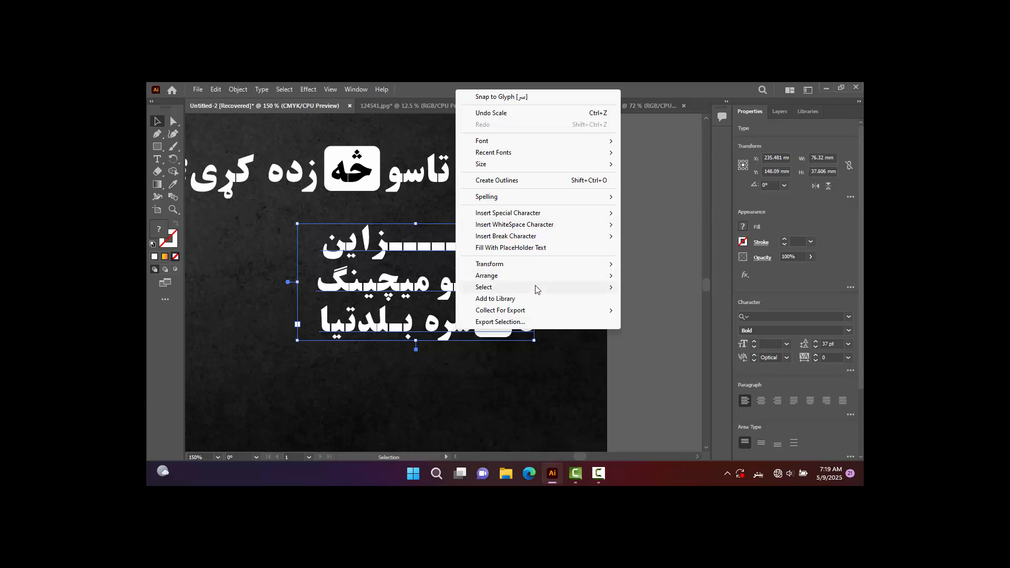
{"action": "mouse_move", "coordinate": [536, 277]}
{"action": "left_click", "coordinate": [653, 275]}
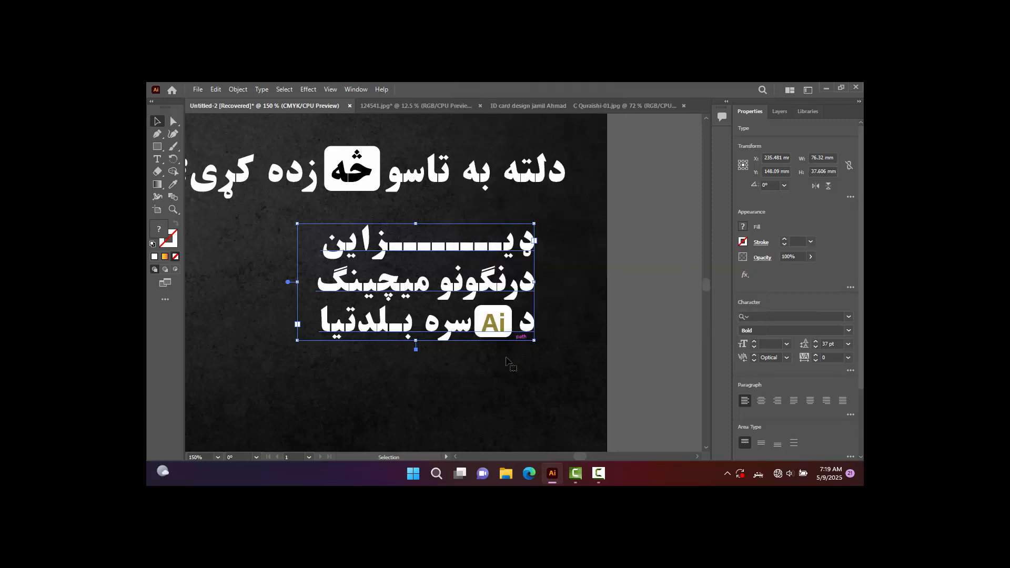
Step: Change the text colour of "Ai" on the white rectangle to gold C1A530
{"action": "left_click", "coordinate": [498, 325]}
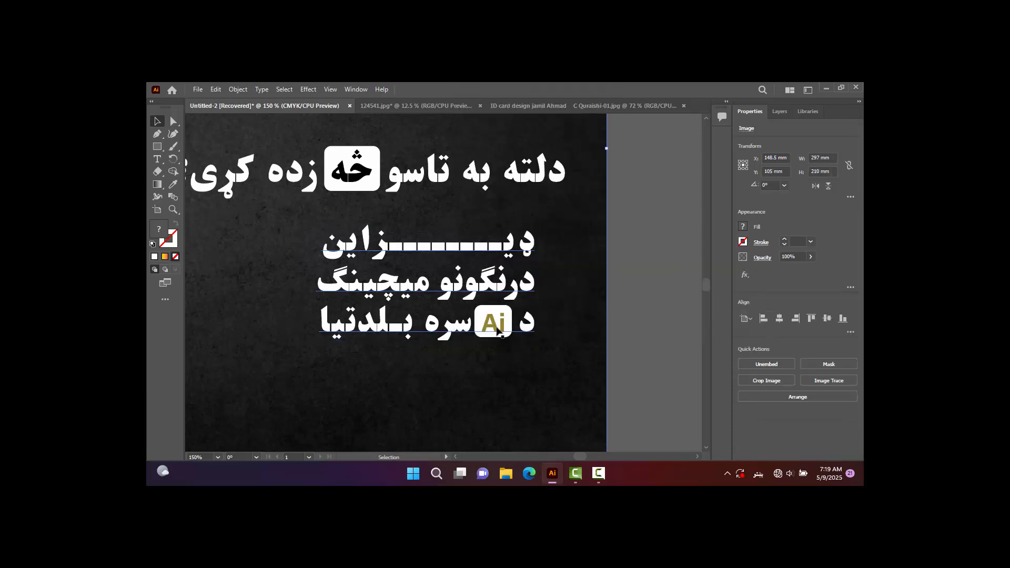
{"action": "left_click", "coordinate": [498, 329]}
{"action": "double_click", "coordinate": [490, 324]}
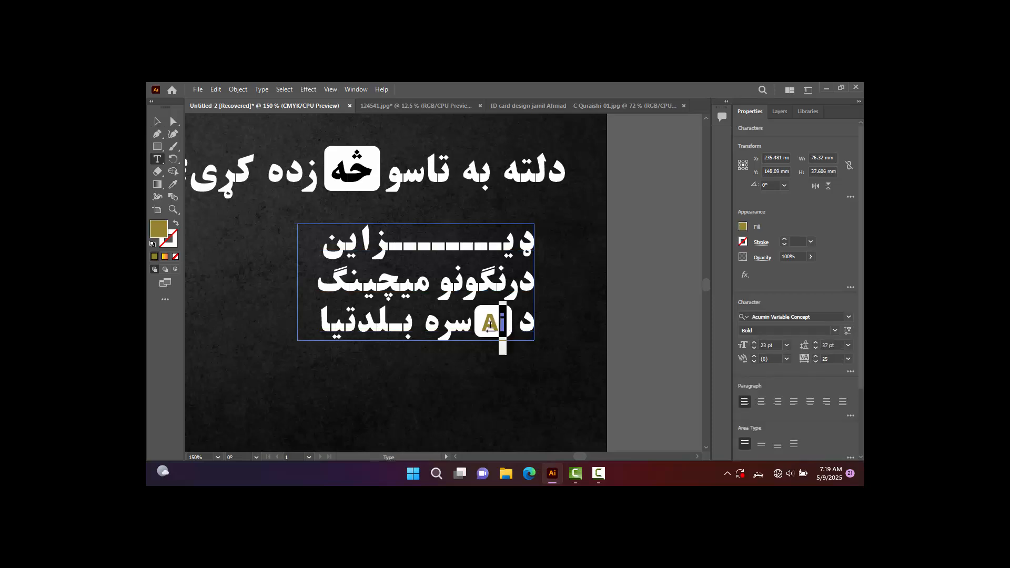
{"action": "left_click_drag", "start_coordinate": [490, 324], "coordinate": [485, 325]}
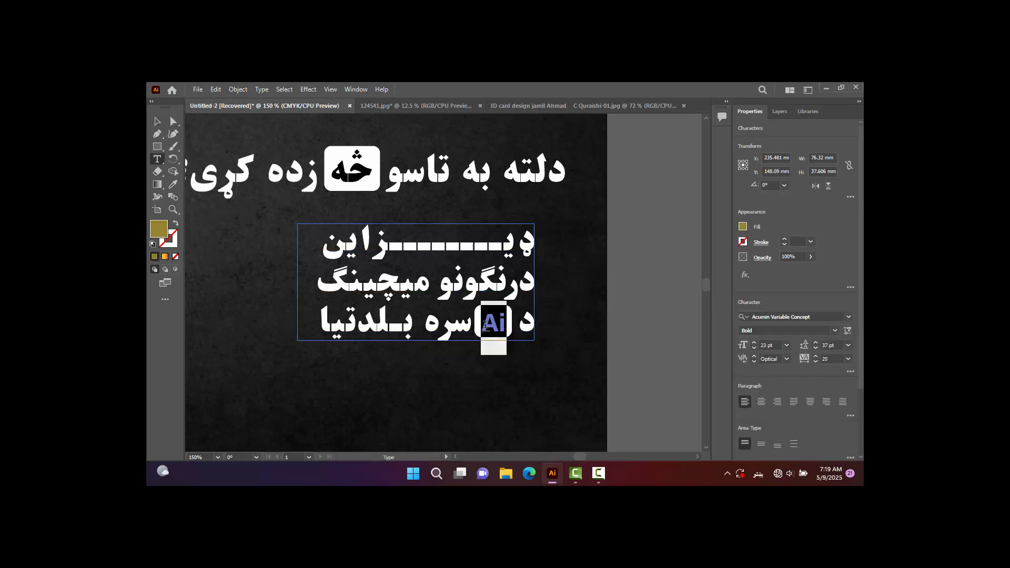
{"action": "double_click", "coordinate": [159, 228]}
{"action": "mouse_move", "coordinate": [483, 296]}
{"action": "left_mouse_down"}
{"action": "mouse_move", "coordinate": [495, 296]}
{"action": "mouse_move", "coordinate": [471, 299]}
{"action": "mouse_move", "coordinate": [467, 269]}
{"action": "mouse_move", "coordinate": [493, 268]}
{"action": "left_mouse_up"}
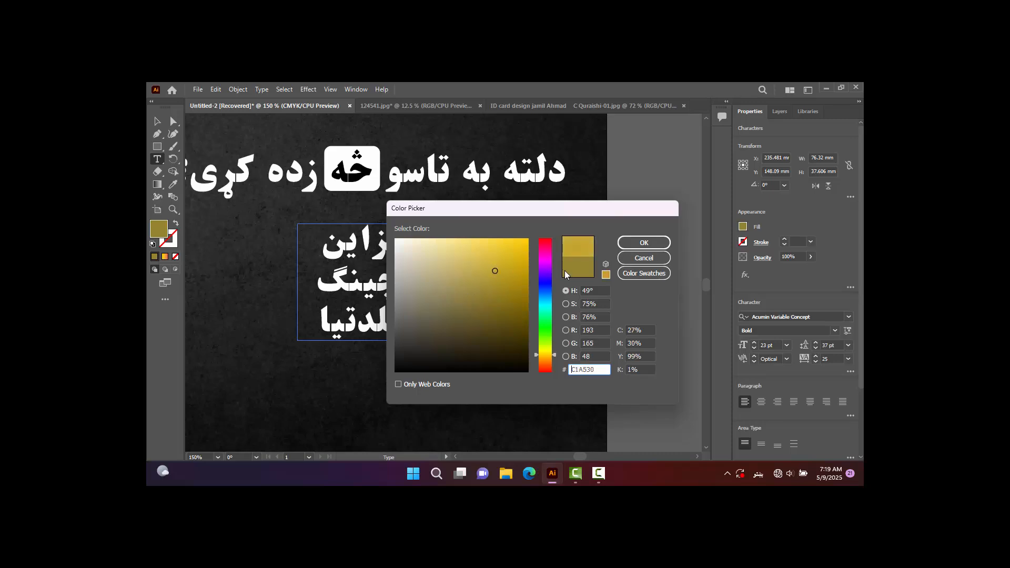
{"action": "left_click", "coordinate": [643, 242]}
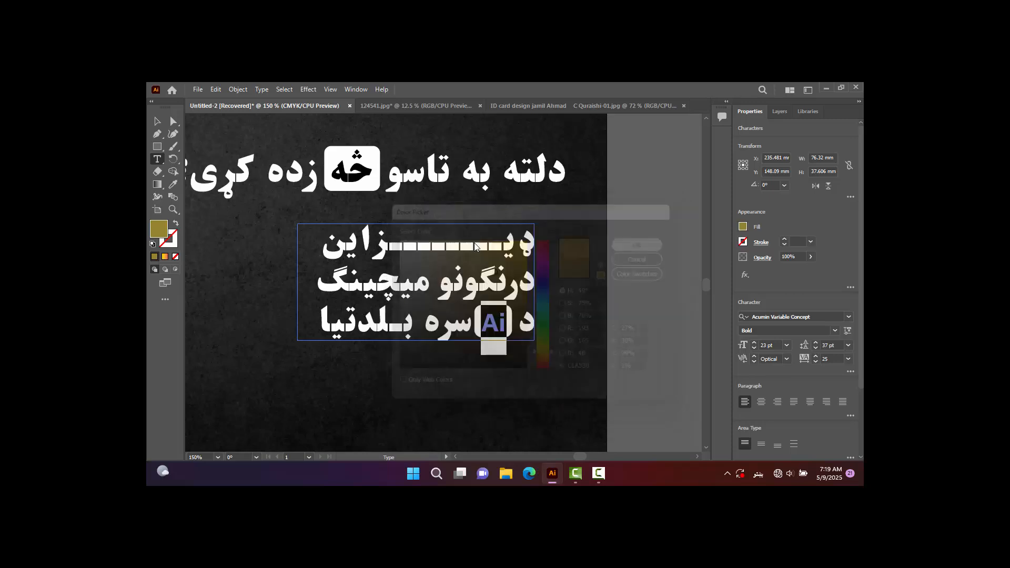
{"action": "left_click", "coordinate": [161, 125]}
Step: Shrink the white rectangle behind "Ai" to about 11.2 × 9.1 mm and realign the text block over it at about X 234.8 mm, Y 148 mm
{"action": "left_click", "coordinate": [503, 331]}
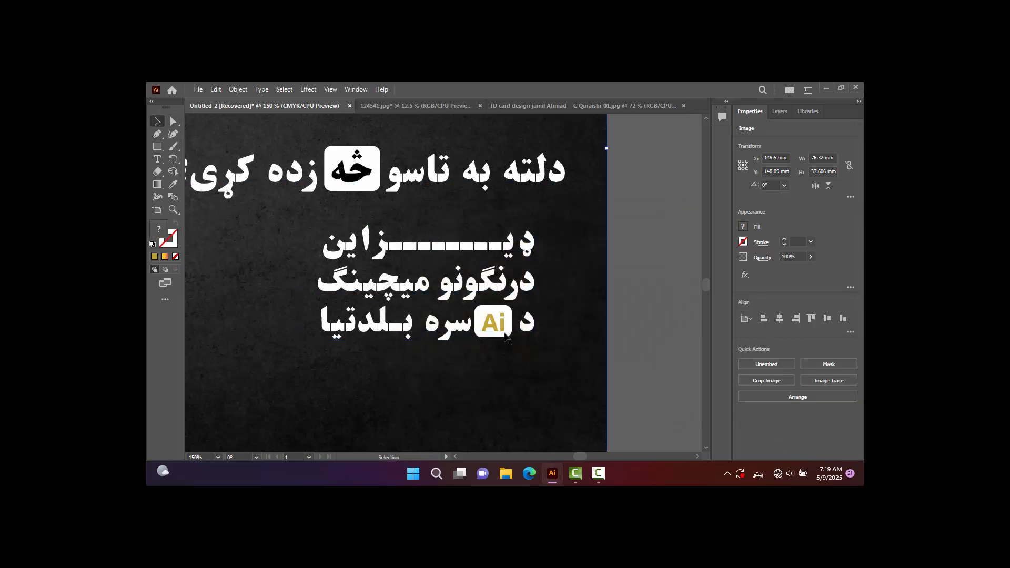
{"action": "left_click", "coordinate": [509, 311]}
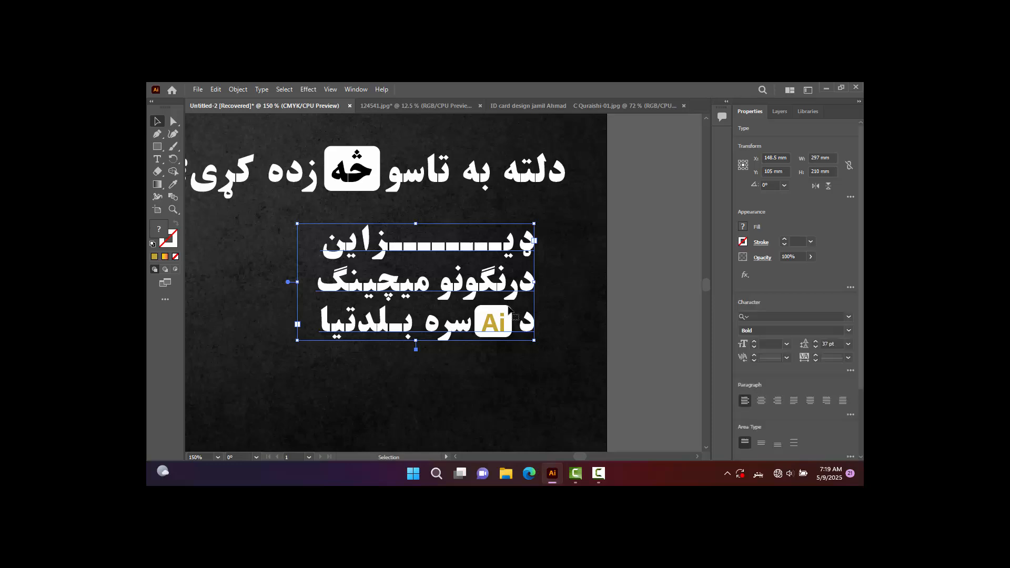
{"action": "left_click_drag", "start_coordinate": [509, 311], "coordinate": [499, 254]}
{"action": "left_click", "coordinate": [501, 318]}
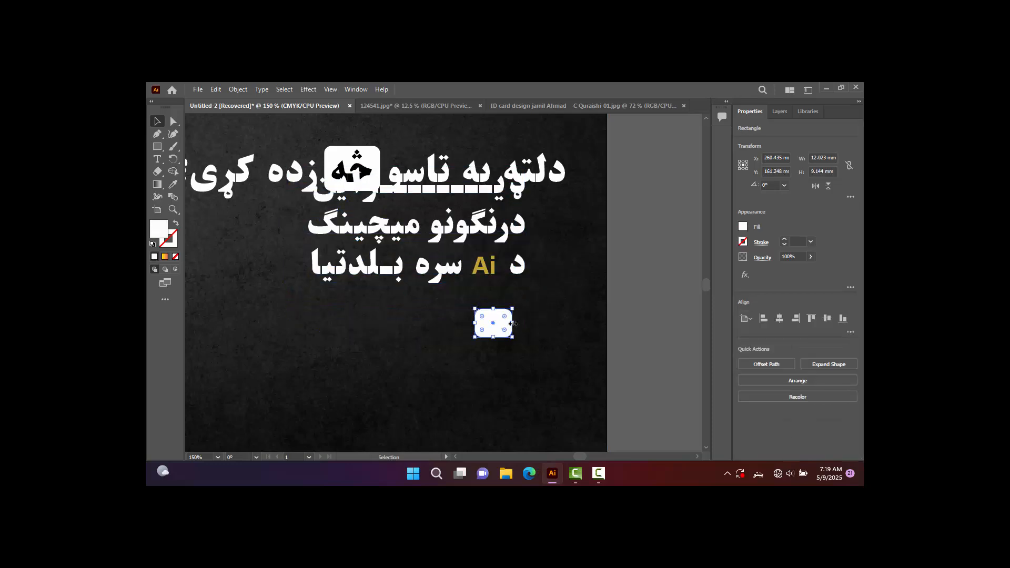
{"action": "left_click_drag", "start_coordinate": [511, 327], "coordinate": [508, 323]}
{"action": "left_click_drag", "start_coordinate": [513, 275], "coordinate": [521, 331]}
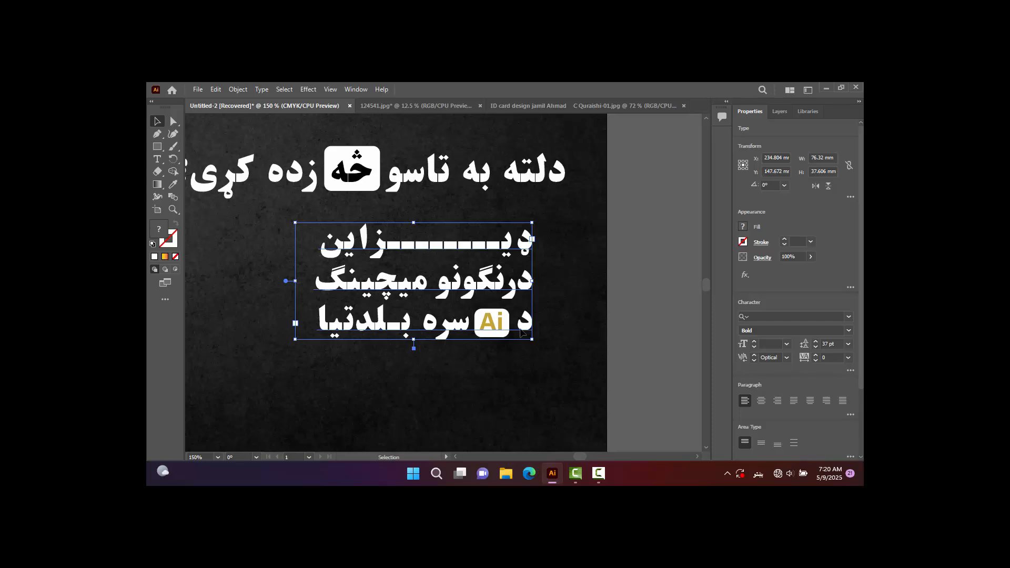
{"action": "key", "text": "Right"}
{"action": "key", "text": "Down"}
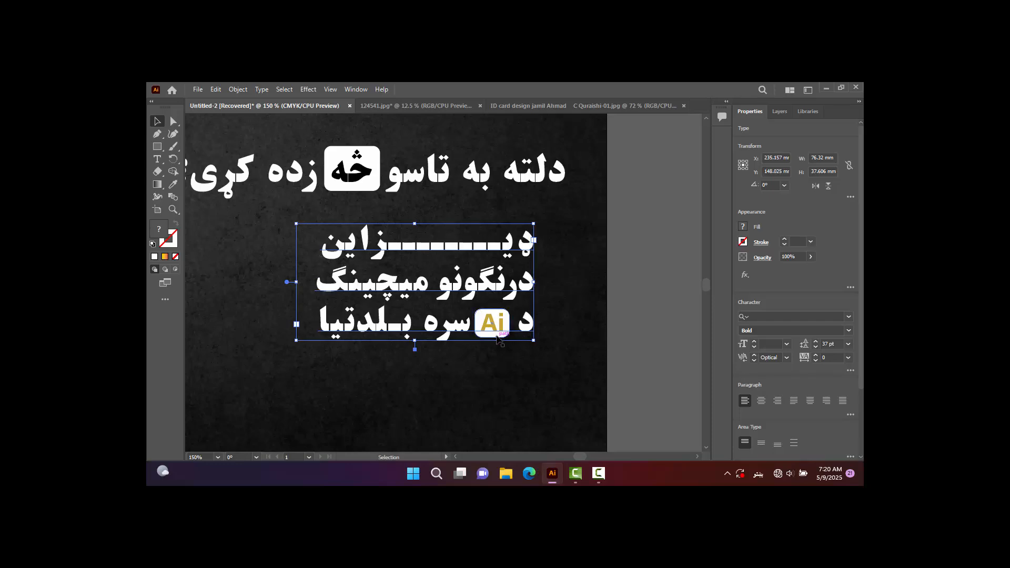
{"action": "key", "text": "Left"}
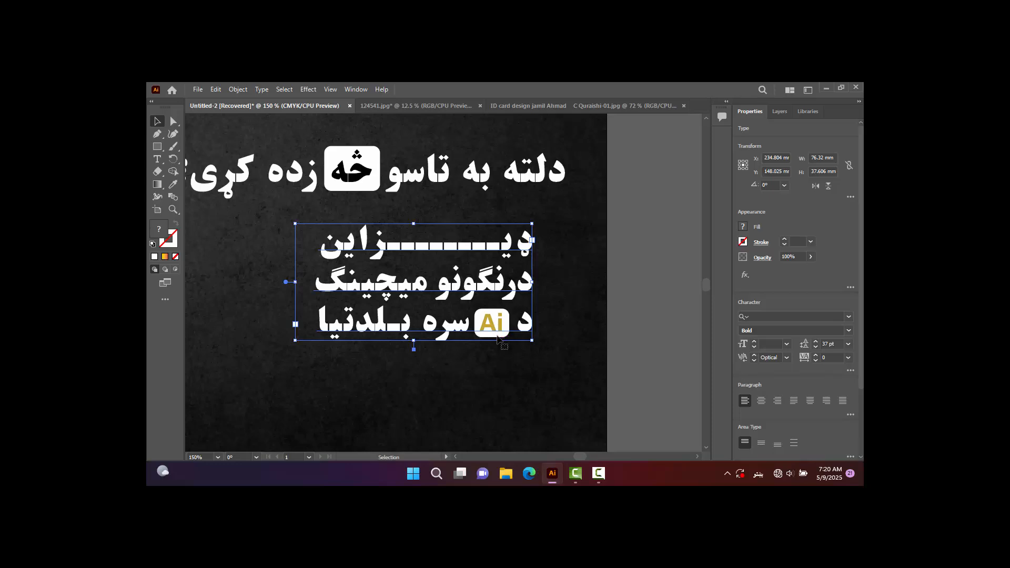
Step: Move the text block up off the small white rectangle and fill the rectangle with dark brown, C 50.98, M 59.61, Y 100, K 49.02
{"action": "left_click_drag", "start_coordinate": [498, 338], "coordinate": [497, 306]}
{"action": "left_click", "coordinate": [492, 323]}
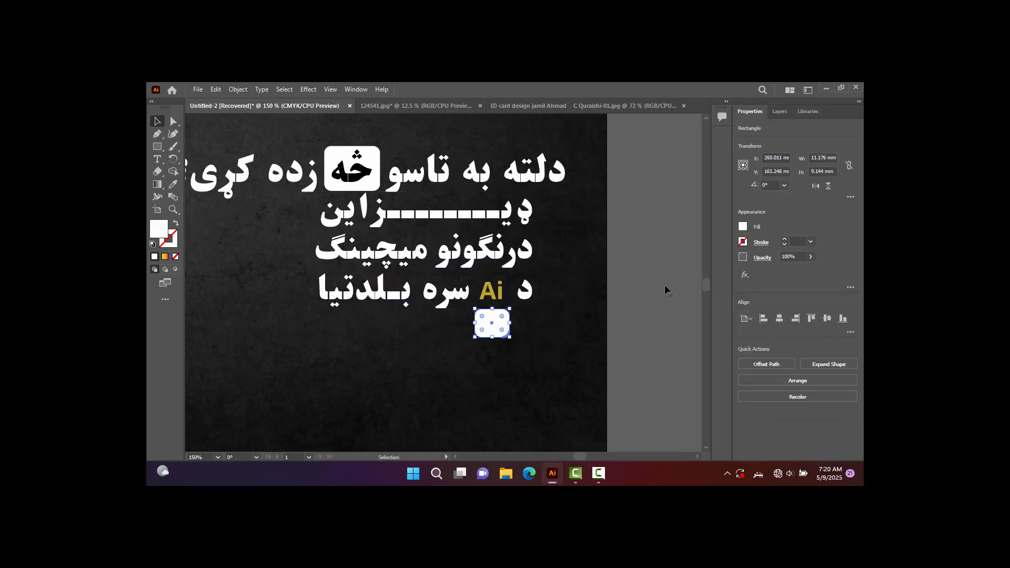
{"action": "left_click", "coordinate": [742, 227]}
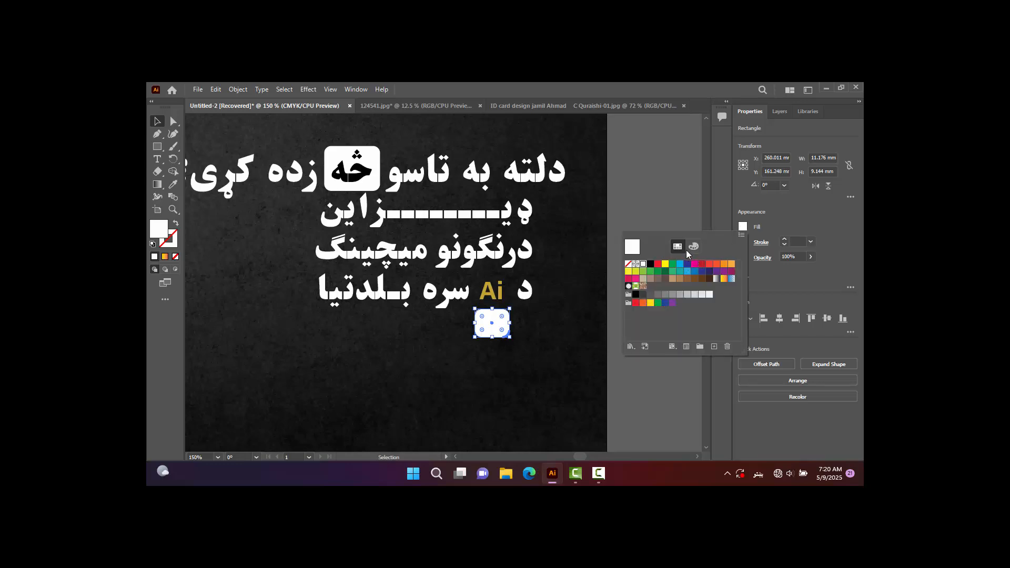
{"action": "left_click", "coordinate": [693, 246]}
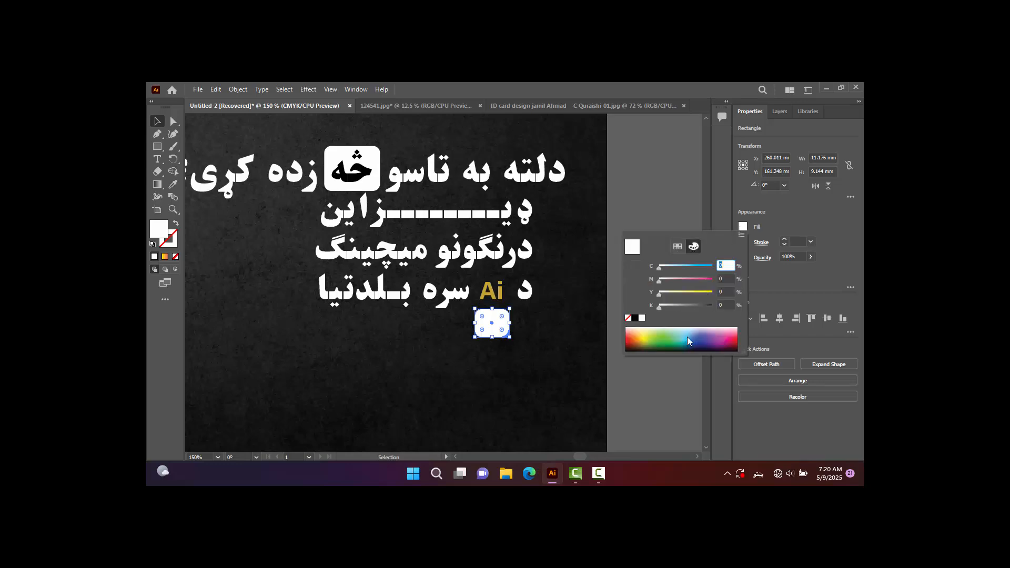
{"action": "left_click_drag", "start_coordinate": [659, 339], "coordinate": [642, 344]}
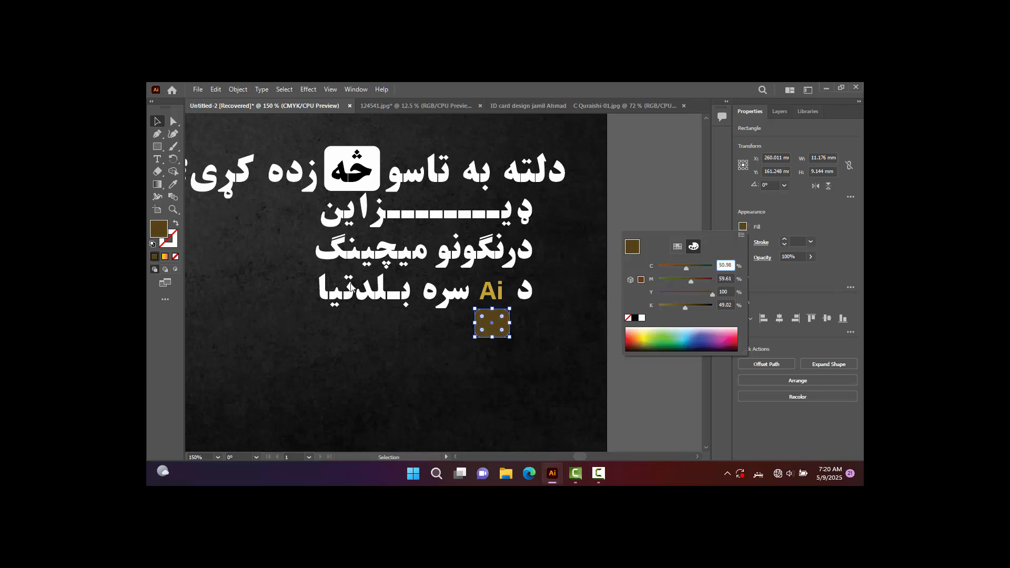
Step: Fill the small rectangle below "Ai" with near-black brown 191306 and move the three-line text block down over it
{"action": "left_click", "coordinate": [150, 224]}
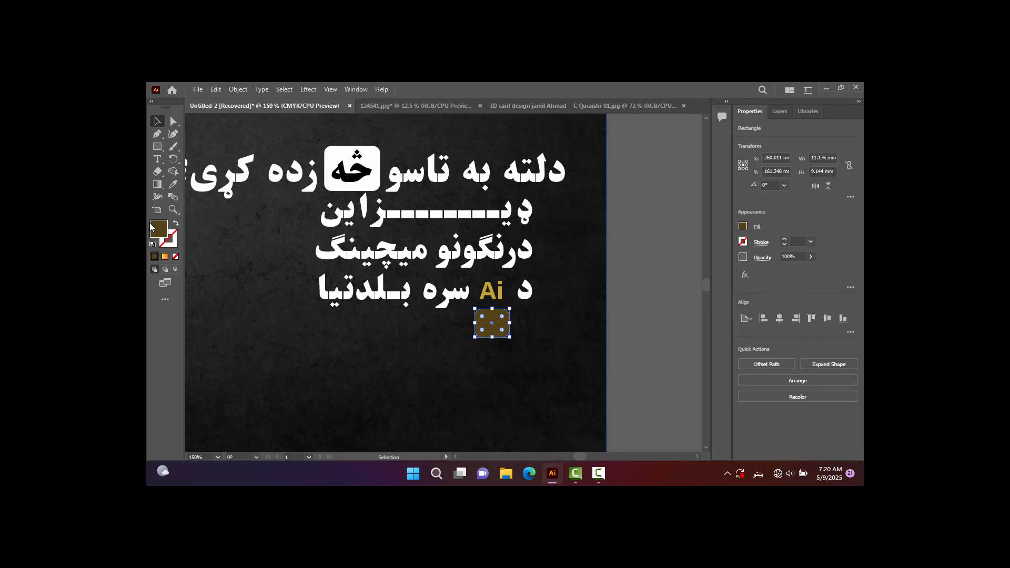
{"action": "double_click", "coordinate": [156, 228]}
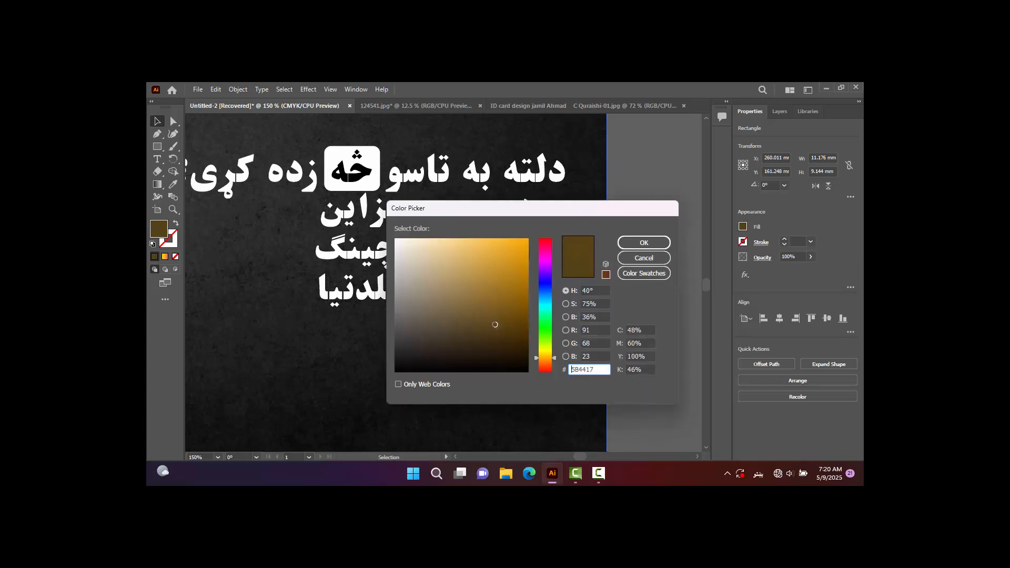
{"action": "mouse_move", "coordinate": [496, 324]}
{"action": "left_mouse_down"}
{"action": "mouse_move", "coordinate": [510, 339]}
{"action": "mouse_move", "coordinate": [498, 359]}
{"action": "left_mouse_up"}
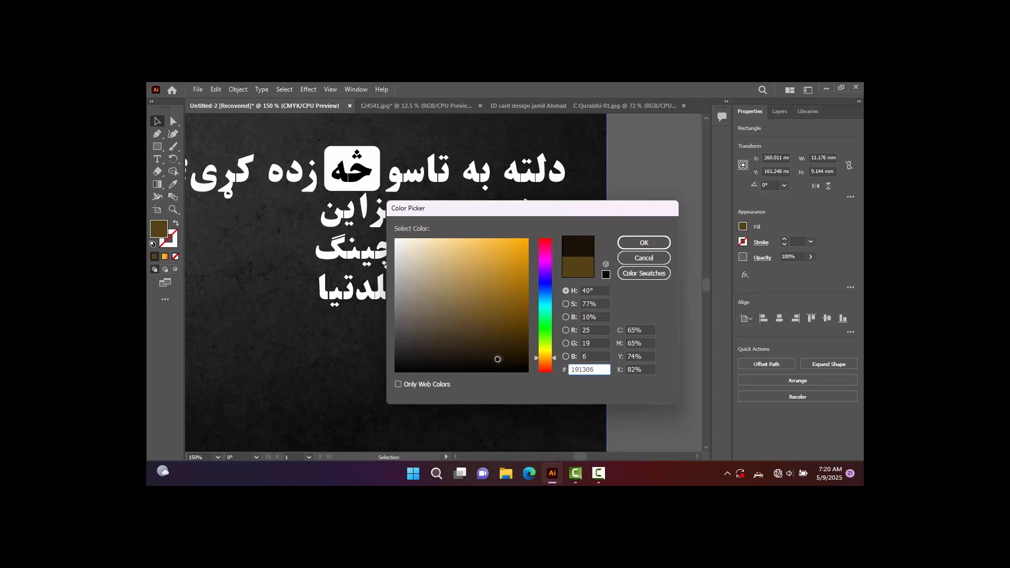
{"action": "left_click", "coordinate": [644, 242]}
{"action": "left_click", "coordinate": [157, 122]}
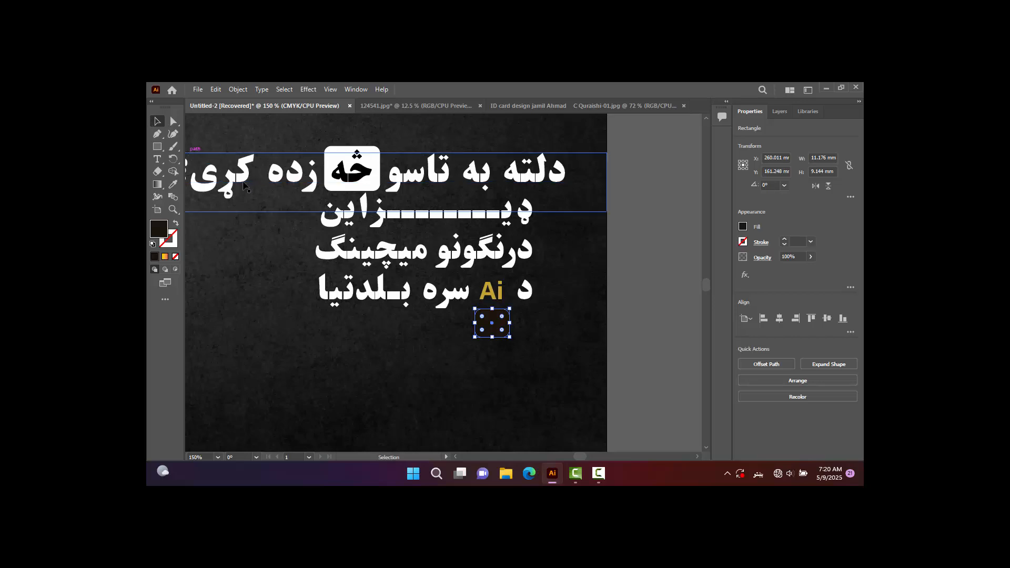
{"action": "left_click_drag", "start_coordinate": [491, 257], "coordinate": [491, 292]}
{"action": "left_click", "coordinate": [607, 364]}
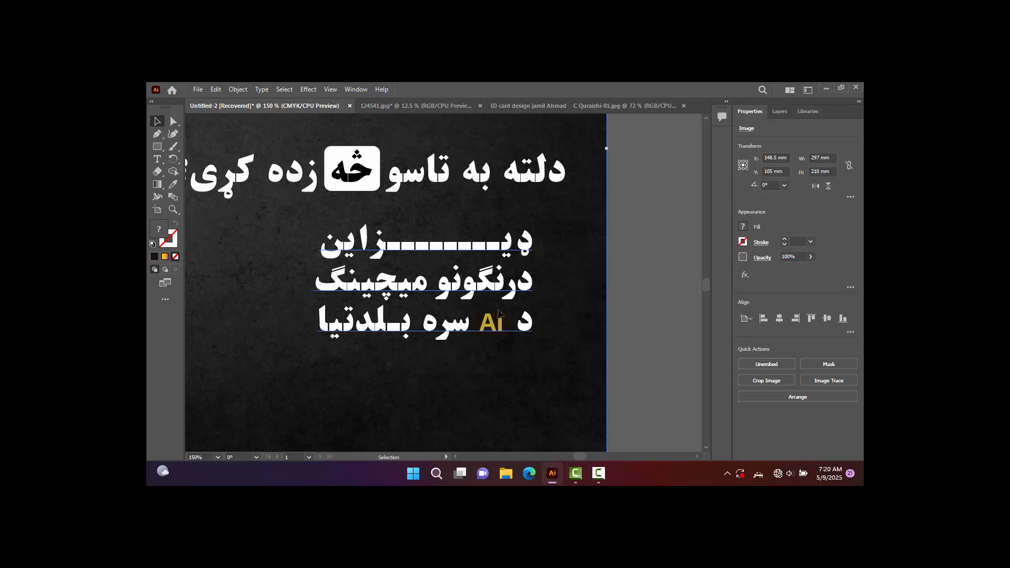
Step: Move the text block off the small rectangle, fill the rectangle with dark brown 352609, and move the block back so "Ai" sits on it
{"action": "left_click_drag", "start_coordinate": [499, 313], "coordinate": [499, 293]}
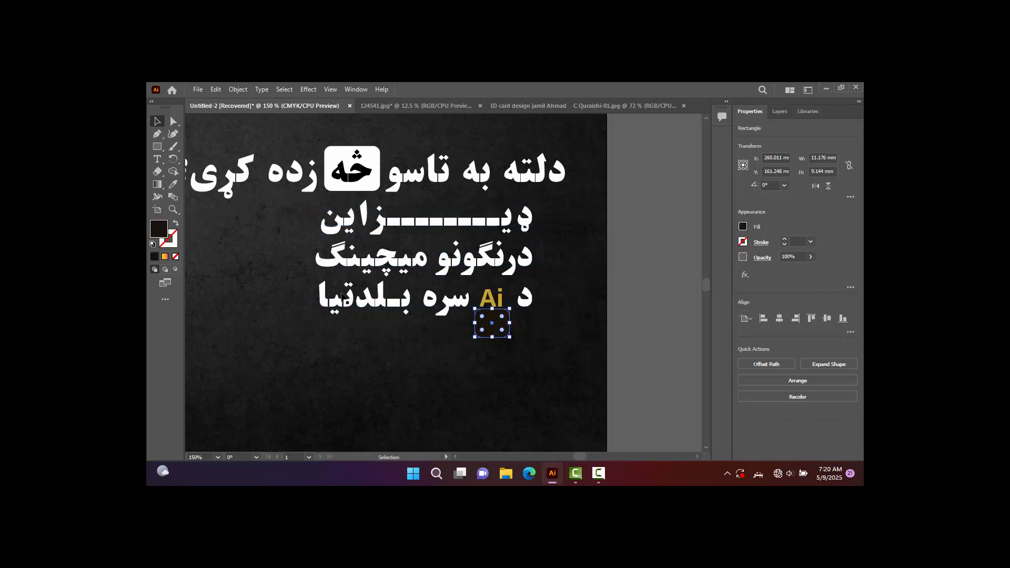
{"action": "double_click", "coordinate": [160, 227]}
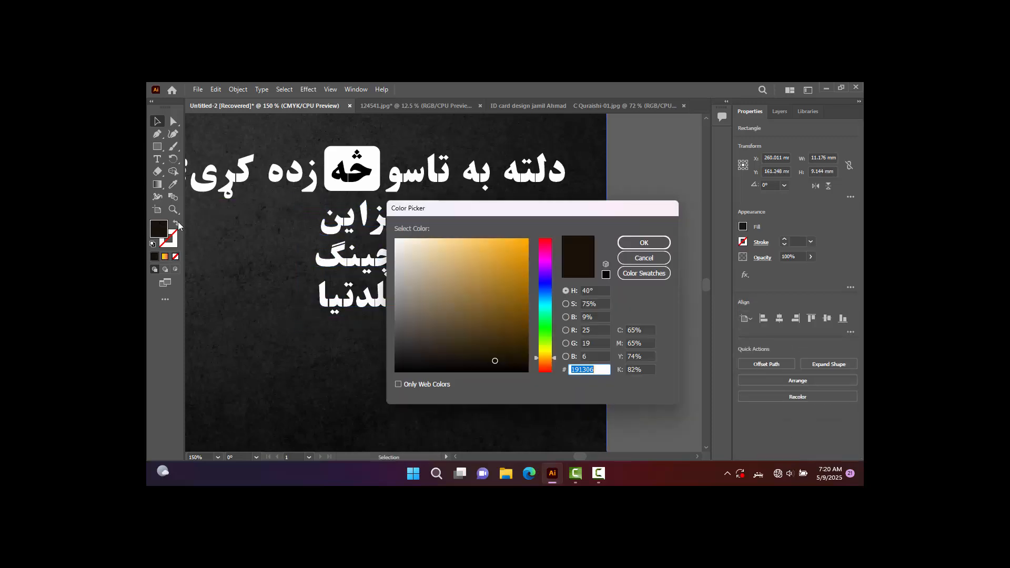
{"action": "mouse_move", "coordinate": [495, 355]}
{"action": "left_mouse_down"}
{"action": "mouse_move", "coordinate": [503, 347]}
{"action": "mouse_move", "coordinate": [477, 340]}
{"action": "mouse_move", "coordinate": [506, 341]}
{"action": "left_mouse_up"}
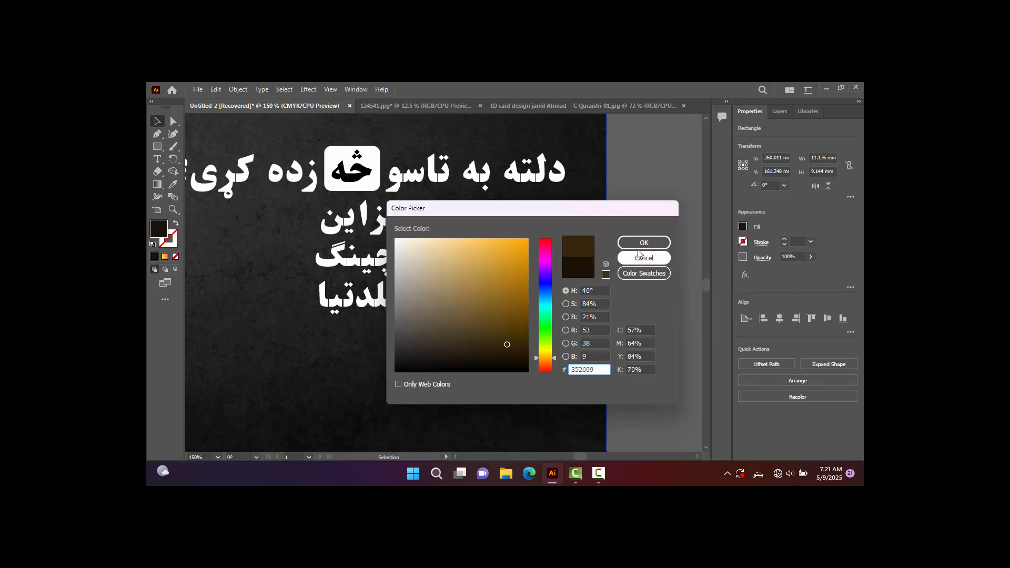
{"action": "left_click", "coordinate": [638, 245]}
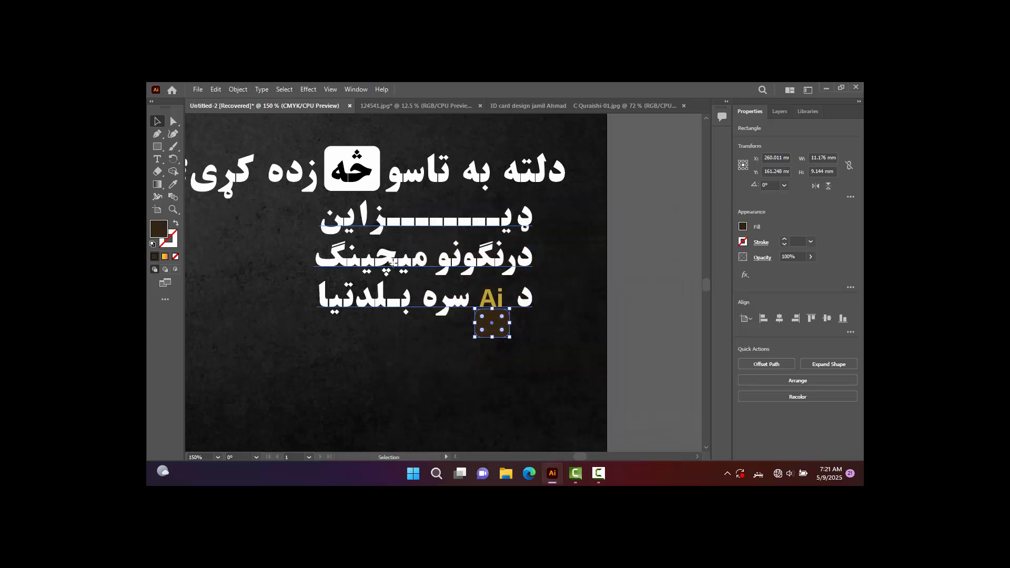
{"action": "left_click_drag", "start_coordinate": [393, 263], "coordinate": [392, 290]}
{"action": "left_click", "coordinate": [518, 377]}
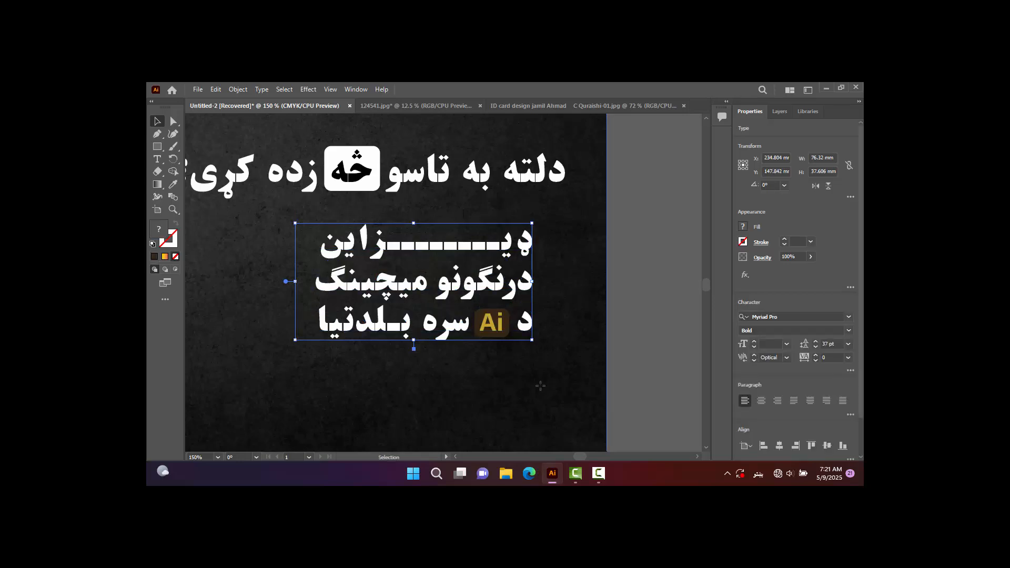
Step: Draw a small rectangle about 6.8 × 6.5 mm on the dark background, just right of the first line of the three-line text block
{"action": "left_click", "coordinate": [158, 147]}
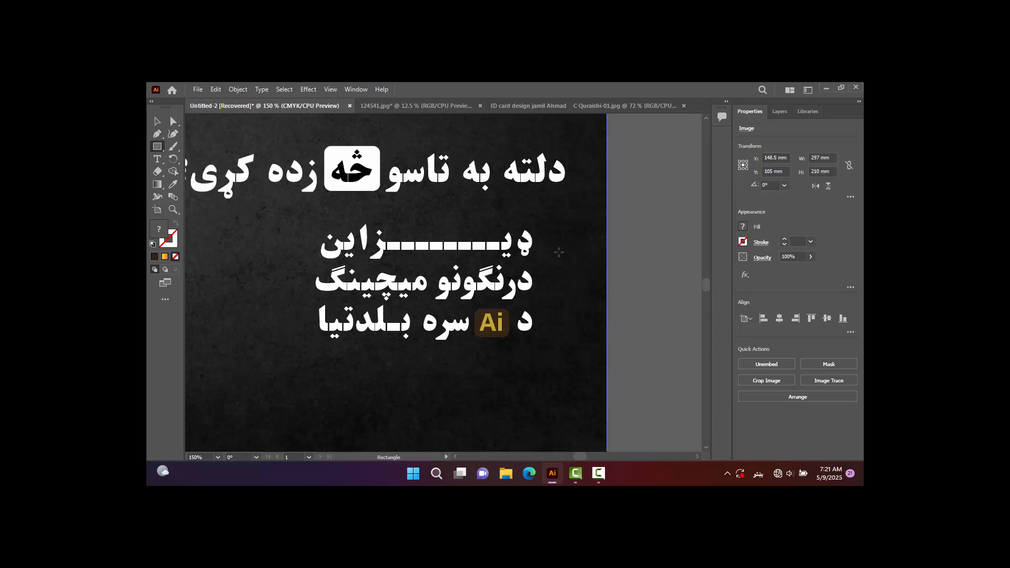
{"action": "key", "text": "ctrl+1"}
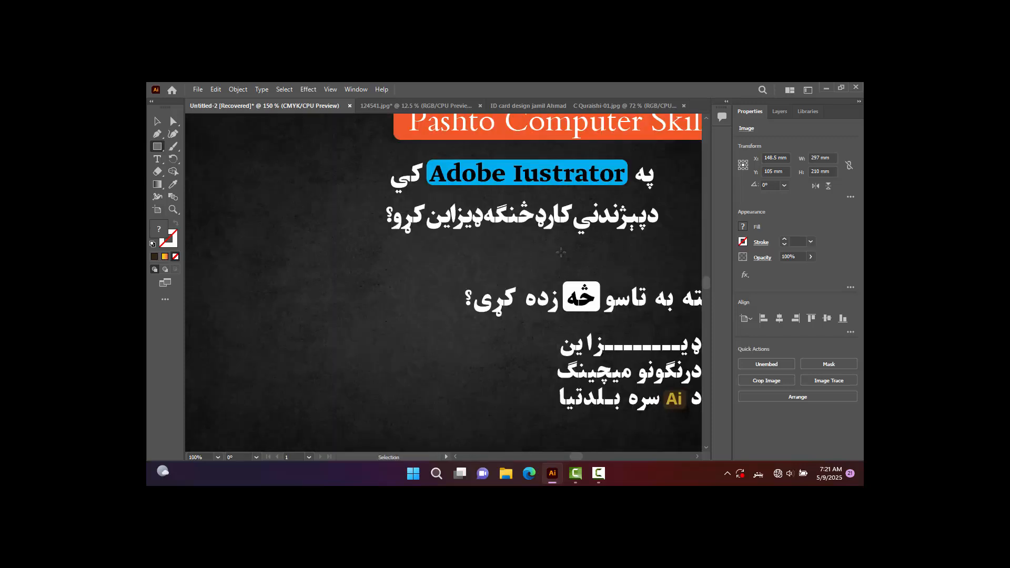
{"action": "key", "text": "ctrl+equal"}
{"action": "key", "text": "ctrl+equal"}
{"action": "key", "text": "ctrl+equal"}
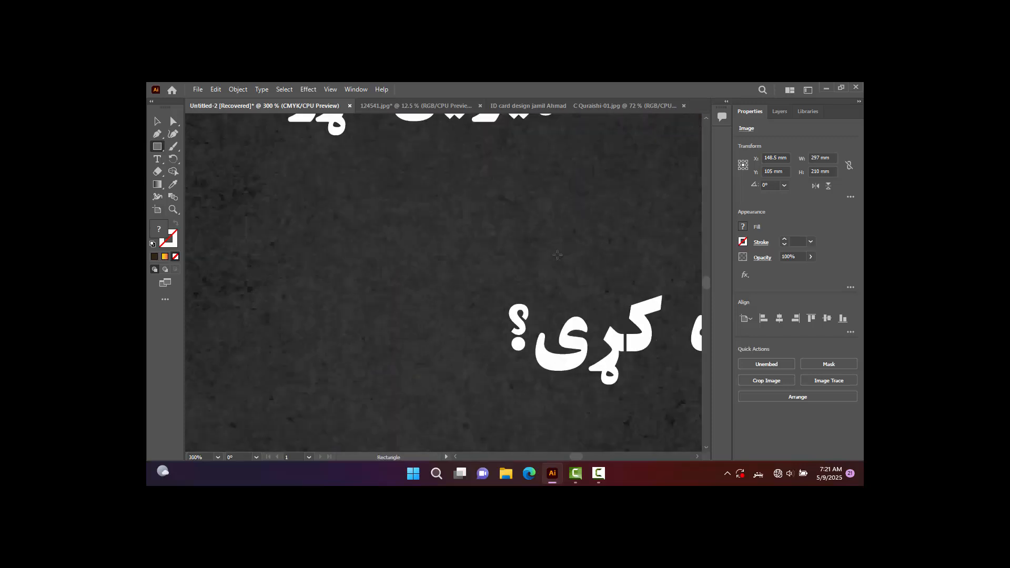
{"action": "left_click_drag", "start_coordinate": [559, 280], "coordinate": [514, 270]}
{"action": "left_click_drag", "start_coordinate": [551, 307], "coordinate": [468, 286]}
{"action": "left_click_drag", "start_coordinate": [615, 328], "coordinate": [150, 210]}
{"action": "left_click_drag", "start_coordinate": [623, 299], "coordinate": [363, 224]}
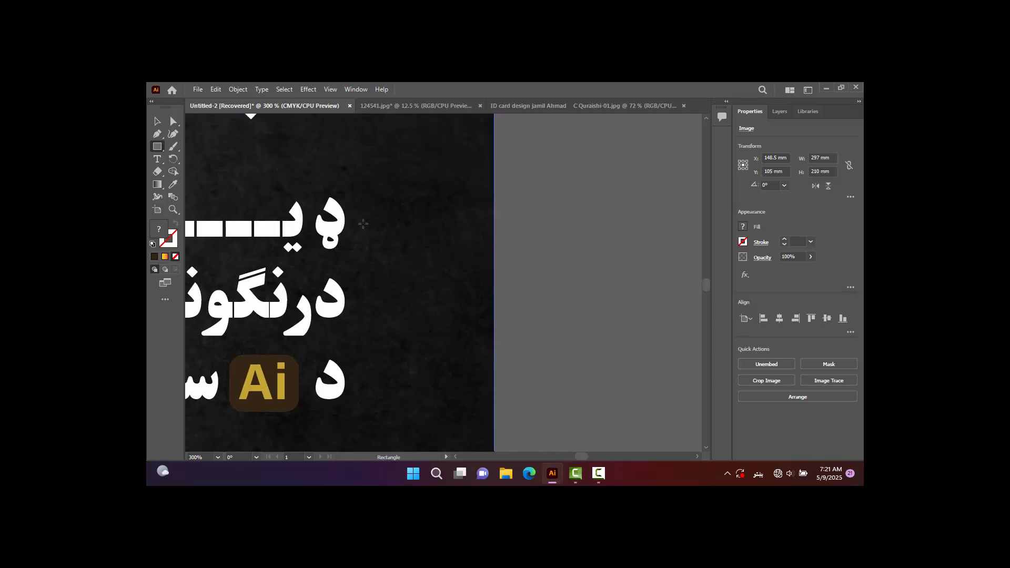
{"action": "key", "text": "ctrl+plus"}
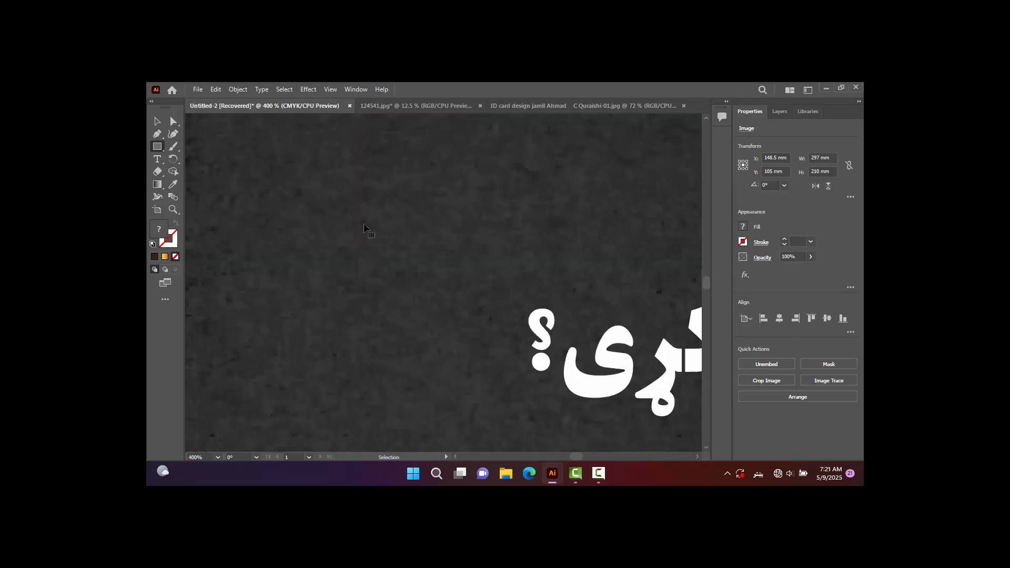
{"action": "key", "text": "ctrl+plus"}
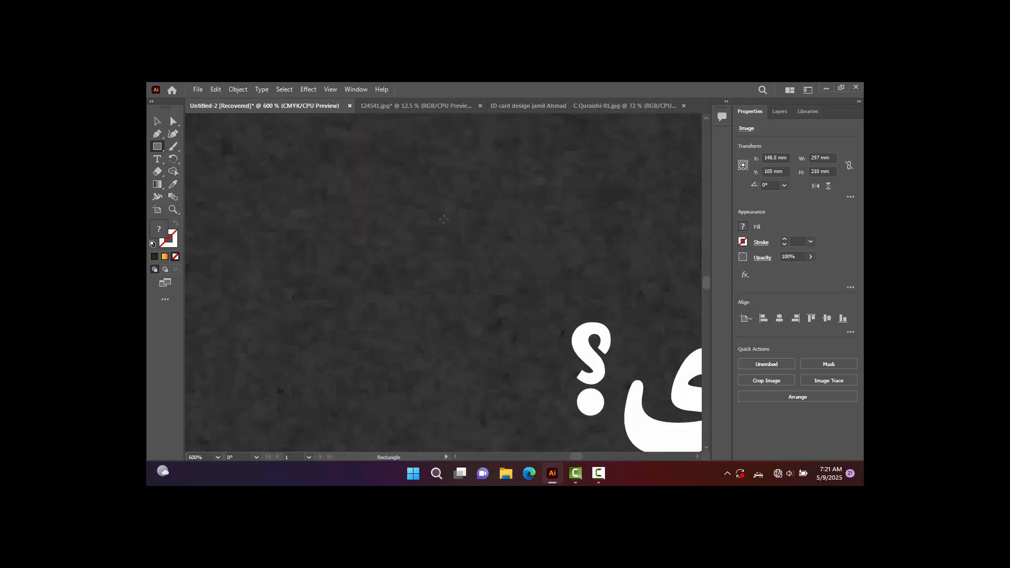
{"action": "left_click_drag", "start_coordinate": [448, 241], "coordinate": [295, 165]}
{"action": "left_click_drag", "start_coordinate": [519, 363], "coordinate": [297, 267]}
{"action": "left_click_drag", "start_coordinate": [557, 331], "coordinate": [353, 336]}
{"action": "left_click_drag", "start_coordinate": [568, 321], "coordinate": [364, 345]}
{"action": "left_click_drag", "start_coordinate": [519, 350], "coordinate": [424, 268]}
{"action": "left_click_drag", "start_coordinate": [481, 369], "coordinate": [410, 224]}
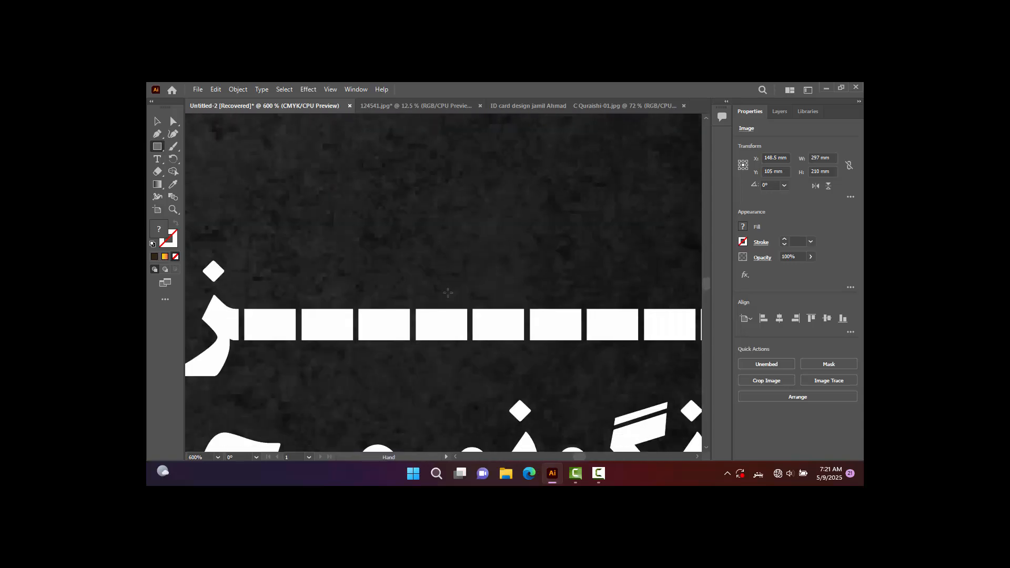
{"action": "left_click_drag", "start_coordinate": [541, 352], "coordinate": [394, 309]}
{"action": "left_click_drag", "start_coordinate": [552, 329], "coordinate": [454, 332]}
{"action": "left_click_drag", "start_coordinate": [516, 334], "coordinate": [357, 334]}
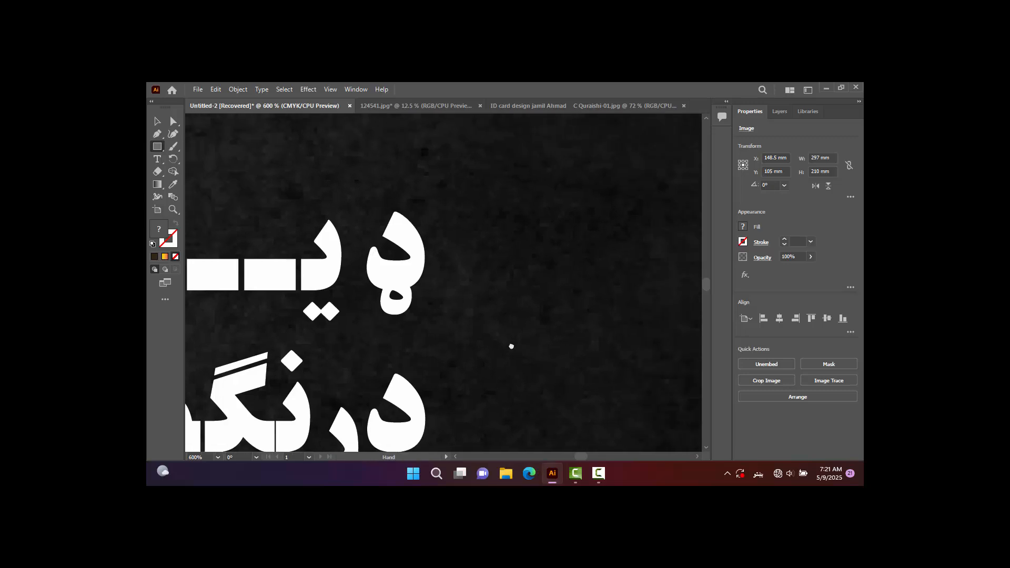
{"action": "left_click_drag", "start_coordinate": [572, 347], "coordinate": [472, 348]}
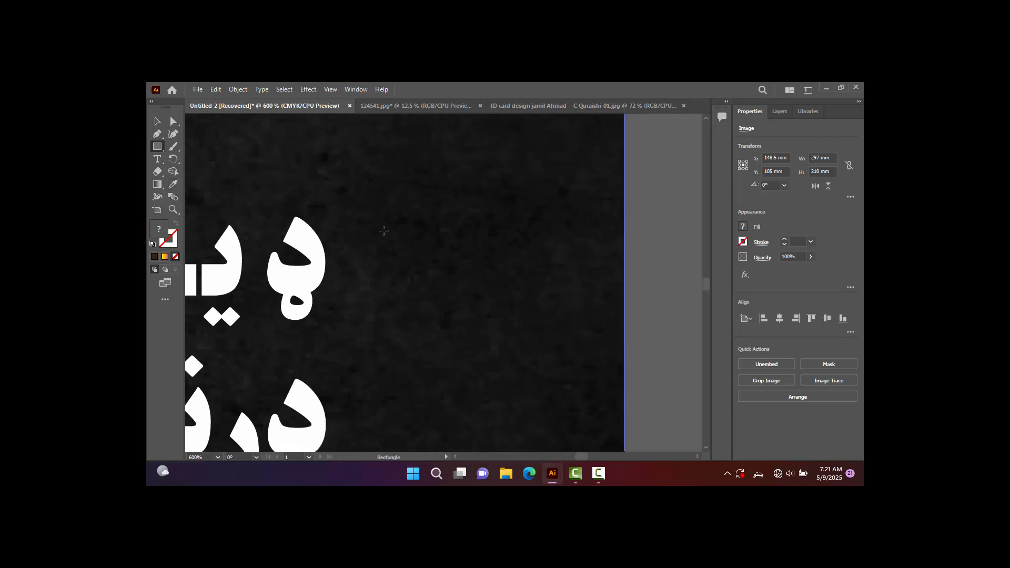
{"action": "left_click_drag", "start_coordinate": [382, 229], "coordinate": [467, 309]}
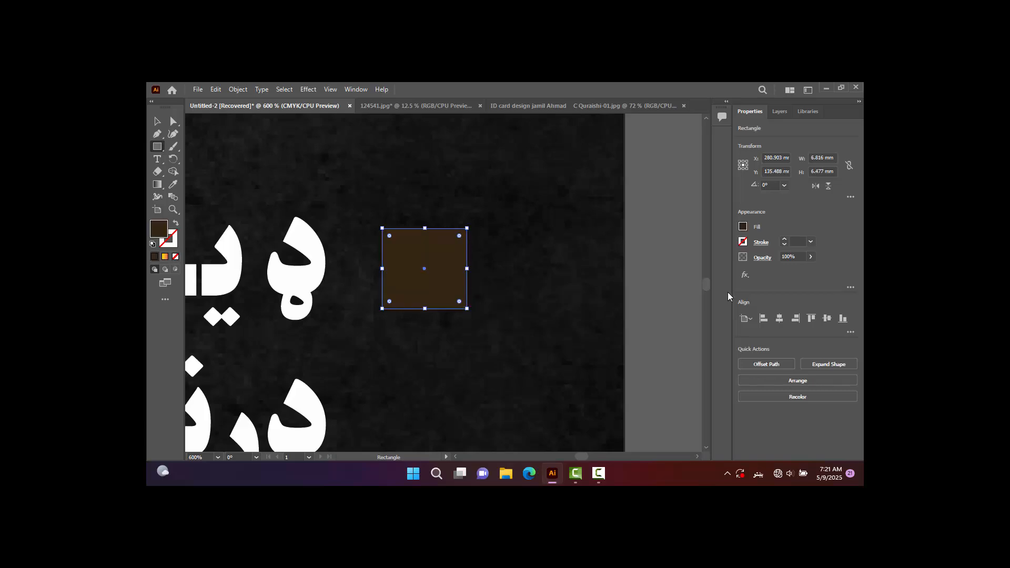
Step: Give the new small rectangle a yellow stroke and remove its fill
{"action": "left_click", "coordinate": [743, 242]}
{"action": "left_click", "coordinate": [664, 280]}
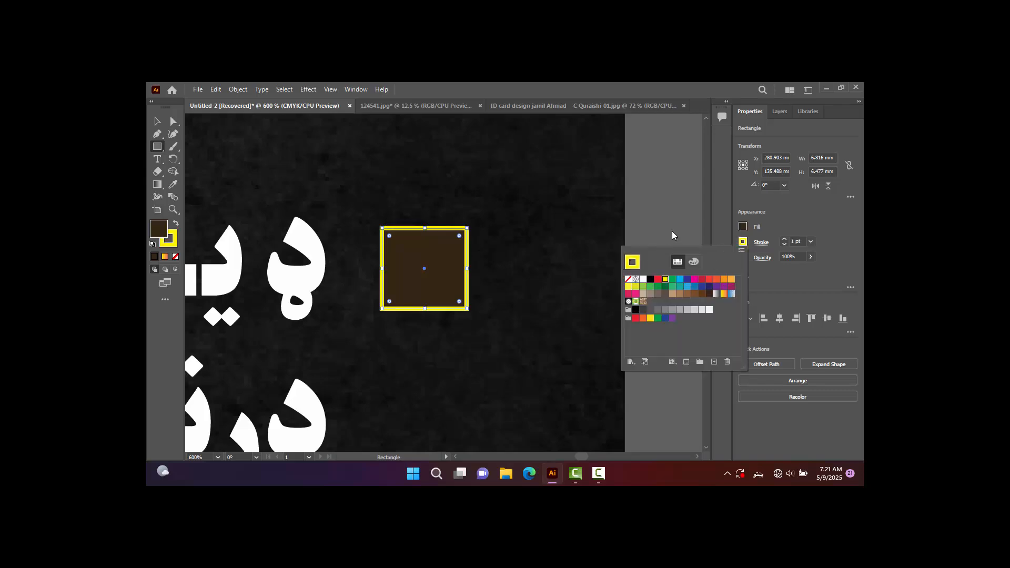
{"action": "left_click", "coordinate": [743, 228]}
{"action": "left_click", "coordinate": [743, 227]}
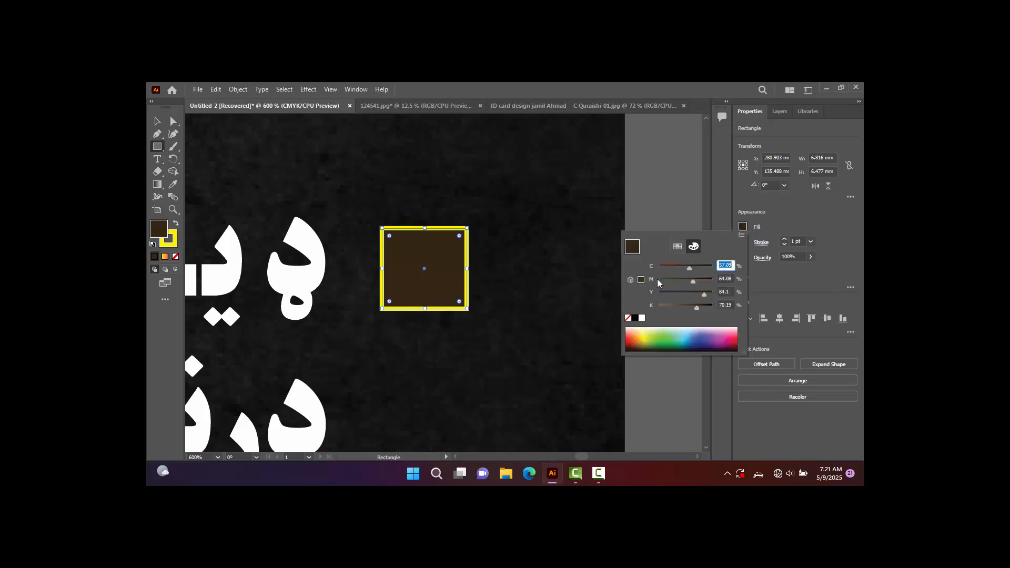
{"action": "left_click", "coordinate": [677, 247]}
{"action": "left_click", "coordinate": [628, 264]}
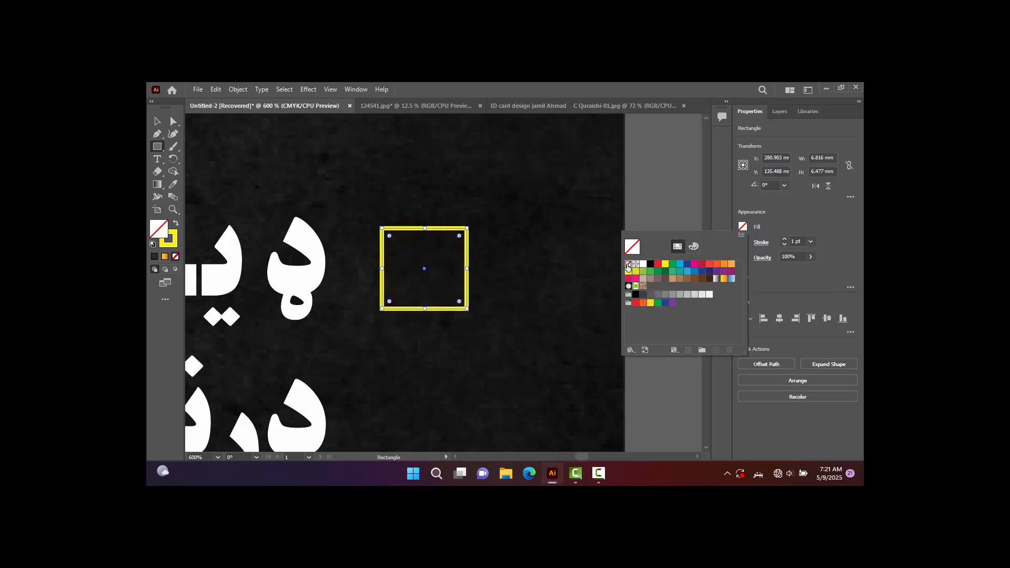
Step: Set the yellow outline's stroke weight to 3 pt
{"action": "left_click", "coordinate": [785, 239]}
{"action": "left_click", "coordinate": [785, 239]}
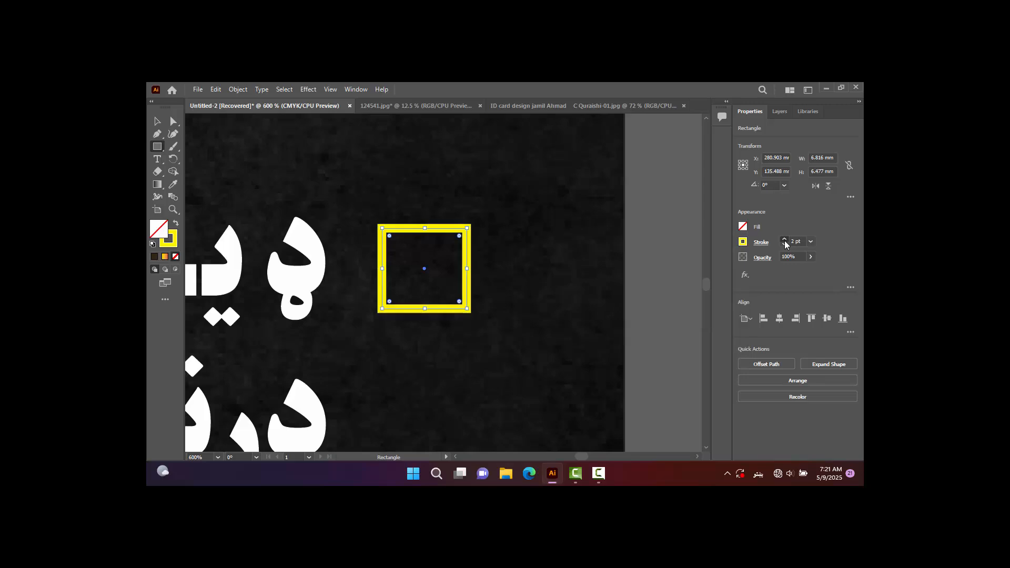
{"action": "left_click", "coordinate": [786, 239]}
{"action": "left_click", "coordinate": [785, 240]}
{"action": "left_click", "coordinate": [784, 246]}
{"action": "left_click", "coordinate": [784, 246]}
{"action": "left_click", "coordinate": [784, 238]}
{"action": "left_click", "coordinate": [784, 238]}
{"action": "left_click", "coordinate": [784, 239]}
{"action": "left_click", "coordinate": [784, 239]}
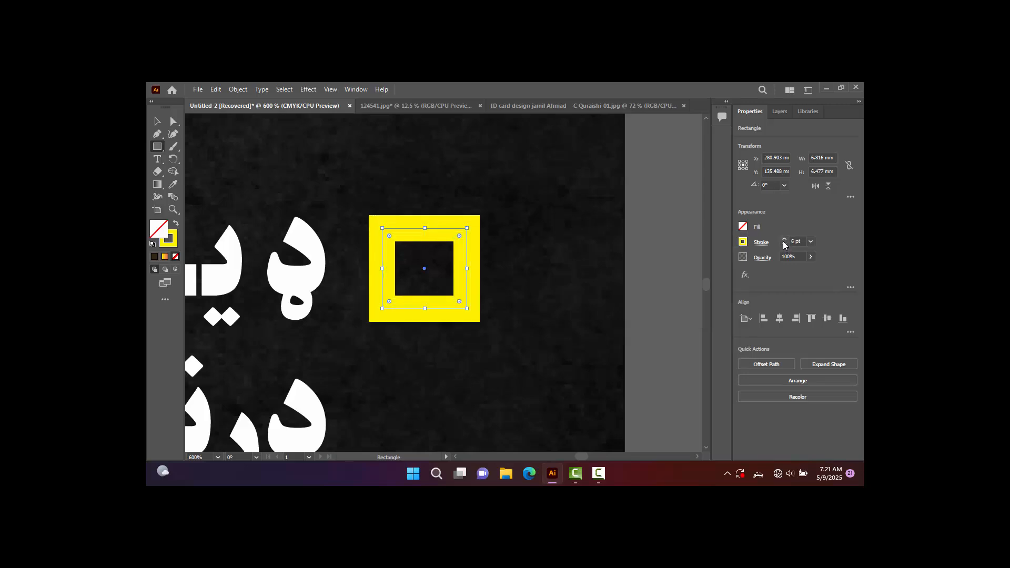
{"action": "left_click", "coordinate": [784, 245]}
{"action": "left_click", "coordinate": [785, 246]}
{"action": "left_click", "coordinate": [784, 245]}
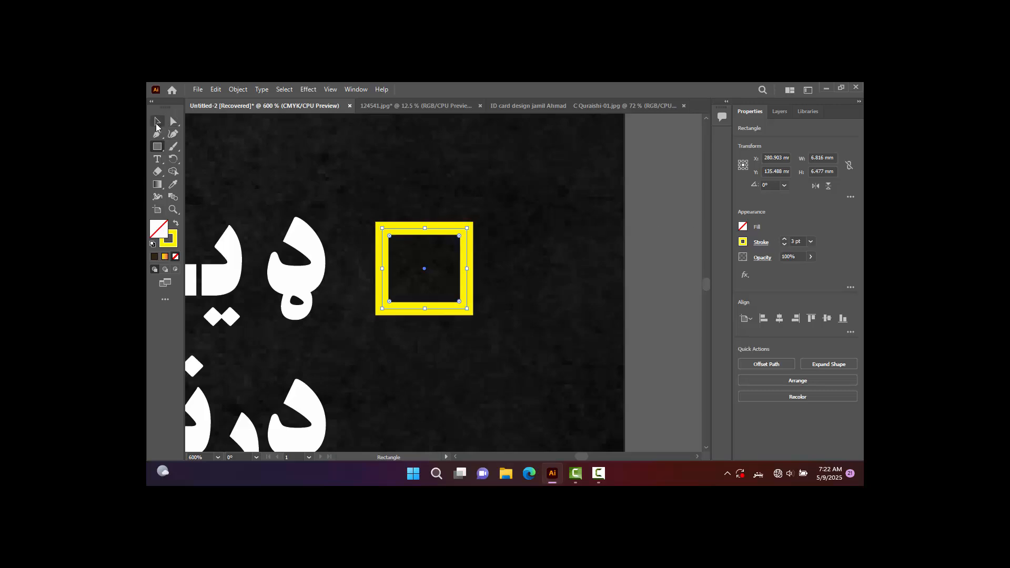
{"action": "left_click", "coordinate": [160, 149]}
{"action": "key", "text": "ctrl+="}
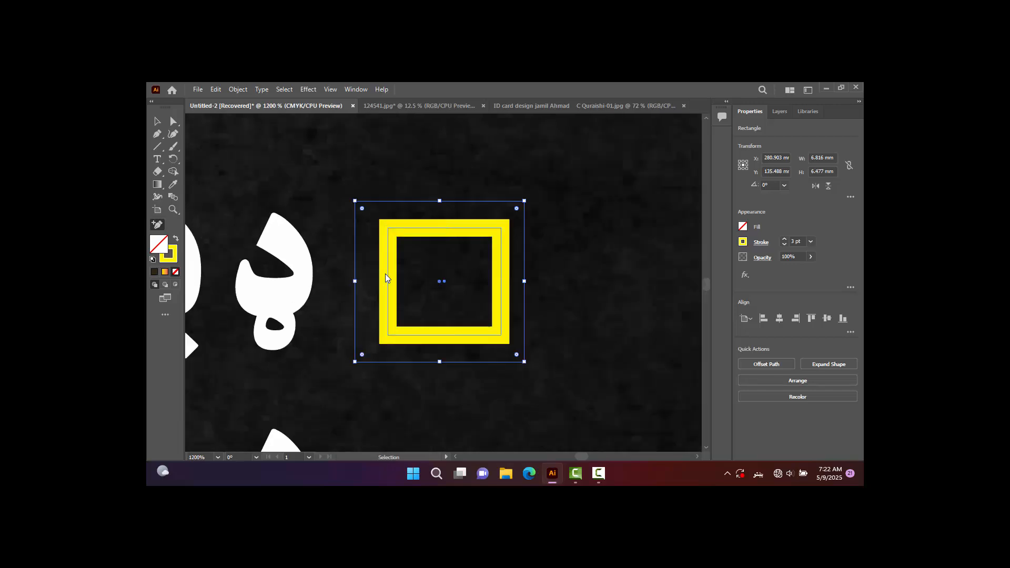
{"action": "key", "text": "ctrl+="}
{"action": "key", "text": "plus"}
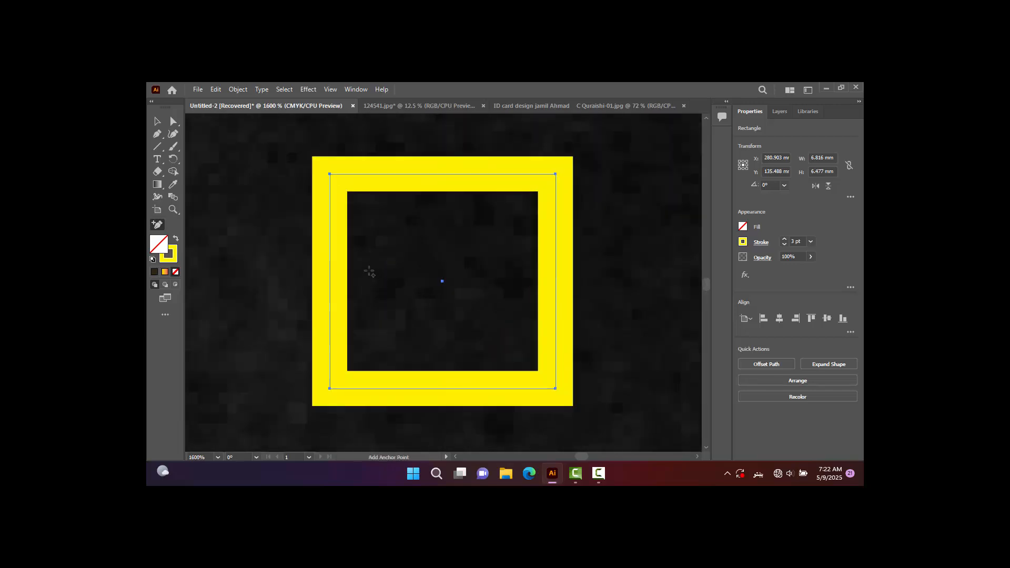
{"action": "left_click", "coordinate": [408, 304]}
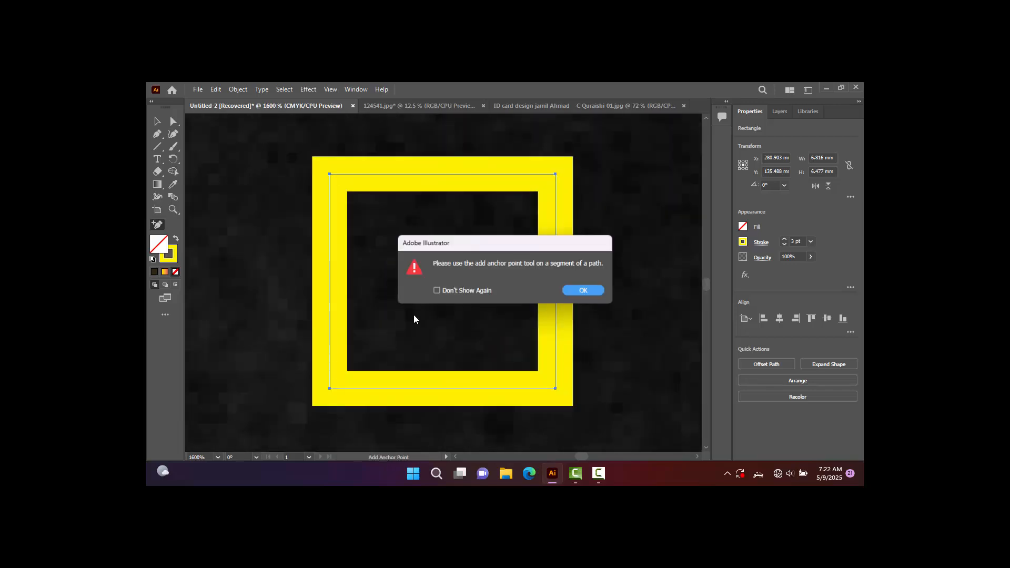
{"action": "left_click", "coordinate": [582, 291]}
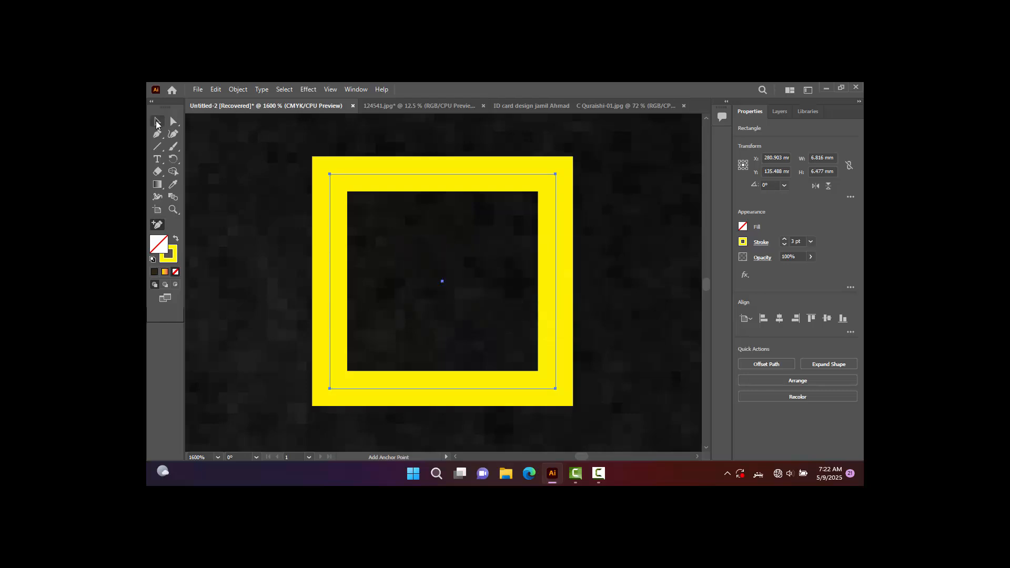
{"action": "left_click", "coordinate": [156, 123]}
Step: Draw a check mark in the yellow square from two line segments, one about 1.6 × 1.6 mm and a longer one about 5 × 3.5 mm
{"action": "left_click", "coordinate": [157, 148]}
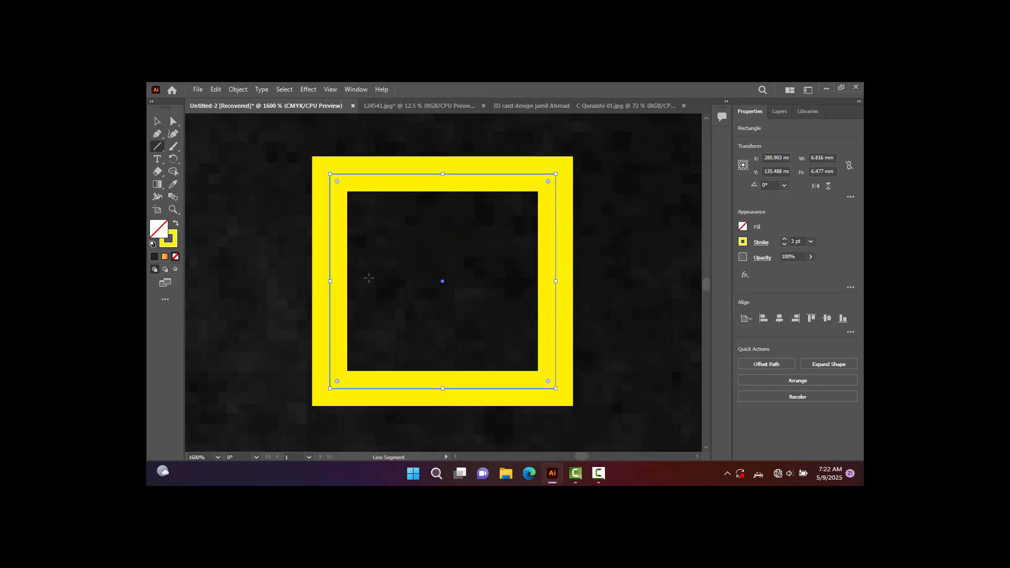
{"action": "left_click_drag", "start_coordinate": [369, 277], "coordinate": [421, 331]}
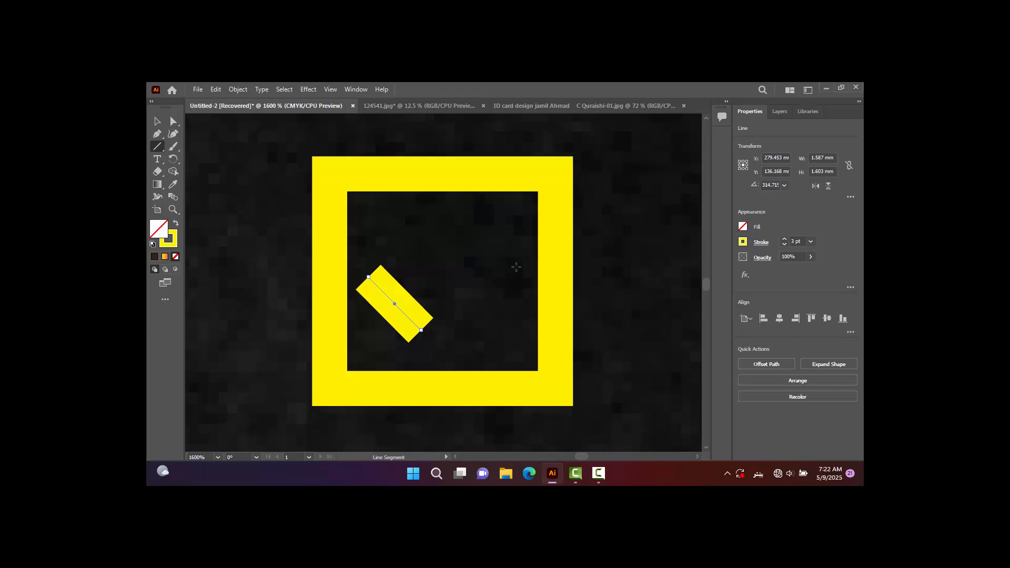
{"action": "left_click_drag", "start_coordinate": [583, 213], "coordinate": [421, 330]}
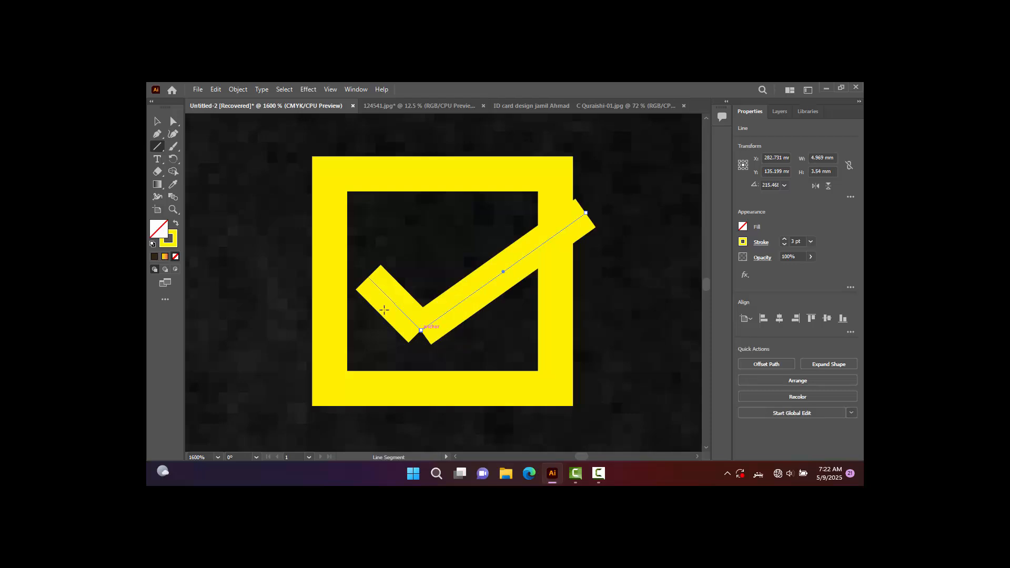
Step: Nudge the check mark's long line sideways to X 282.026 mm, keeping Y 135.199 mm, so its lower end forms a clean corner with the short line
{"action": "key", "text": "Left"}
{"action": "key", "text": "Down"}
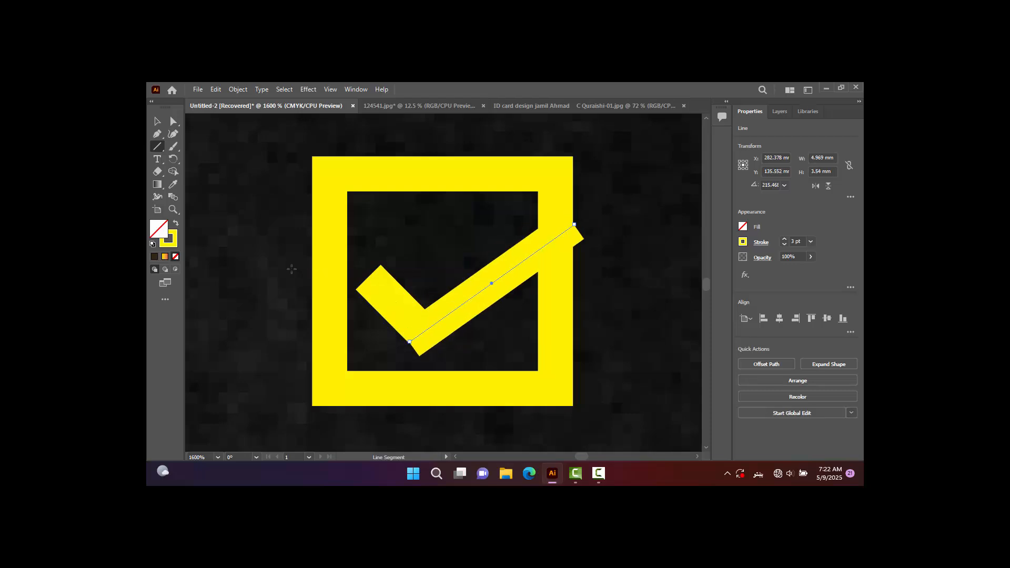
{"action": "key", "text": "Up"}
{"action": "key", "text": "Left"}
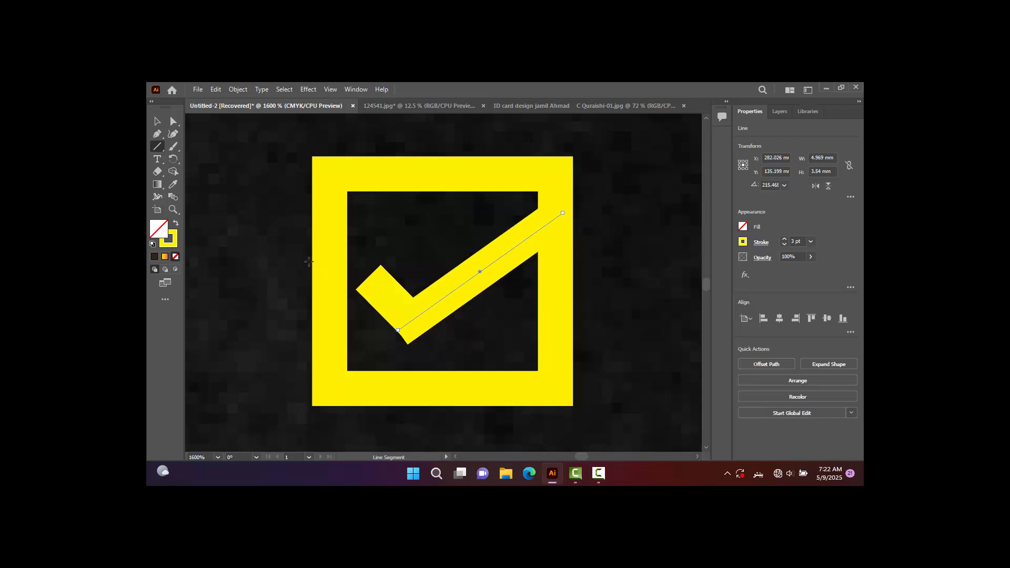
Step: Extend the check mark's long line past the square to about 6.2 × 4.4 mm, and give both lines a white stroke
{"action": "left_click_drag", "start_coordinate": [563, 214], "coordinate": [604, 183]}
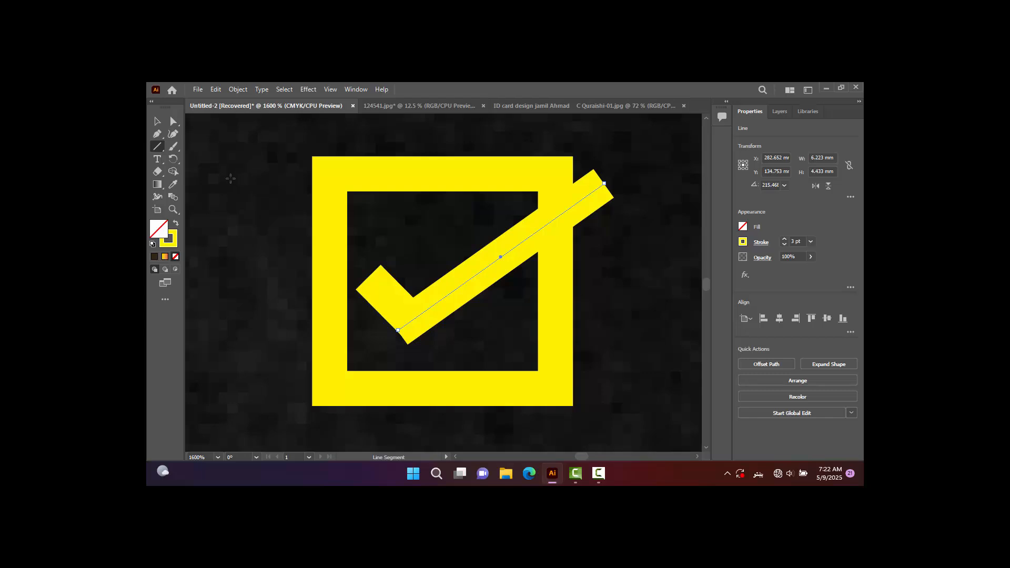
{"action": "key", "text": "v"}
{"action": "left_click", "coordinate": [384, 292], "text": "shift"}
{"action": "left_click", "coordinate": [743, 228]}
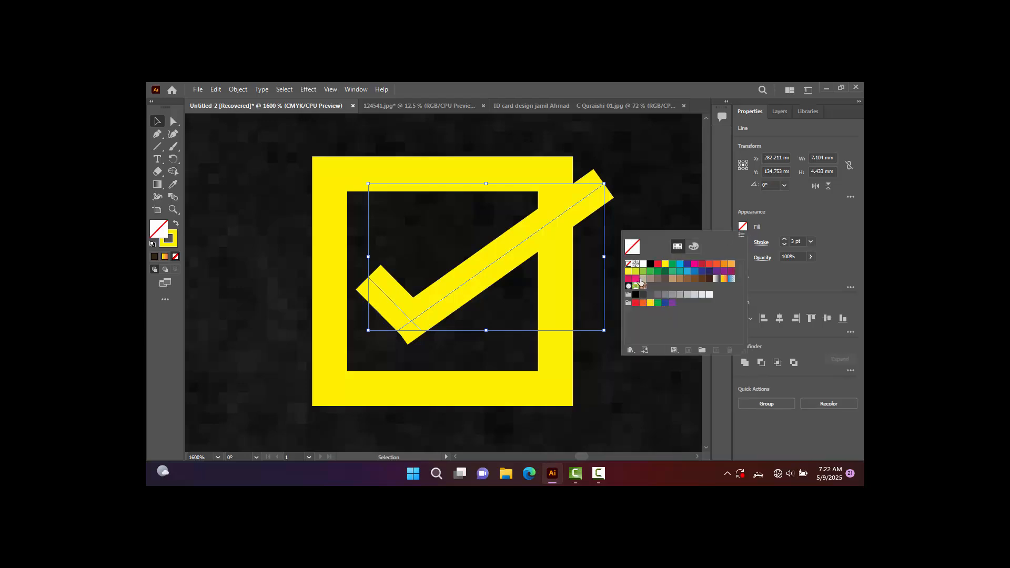
{"action": "left_click", "coordinate": [644, 264]}
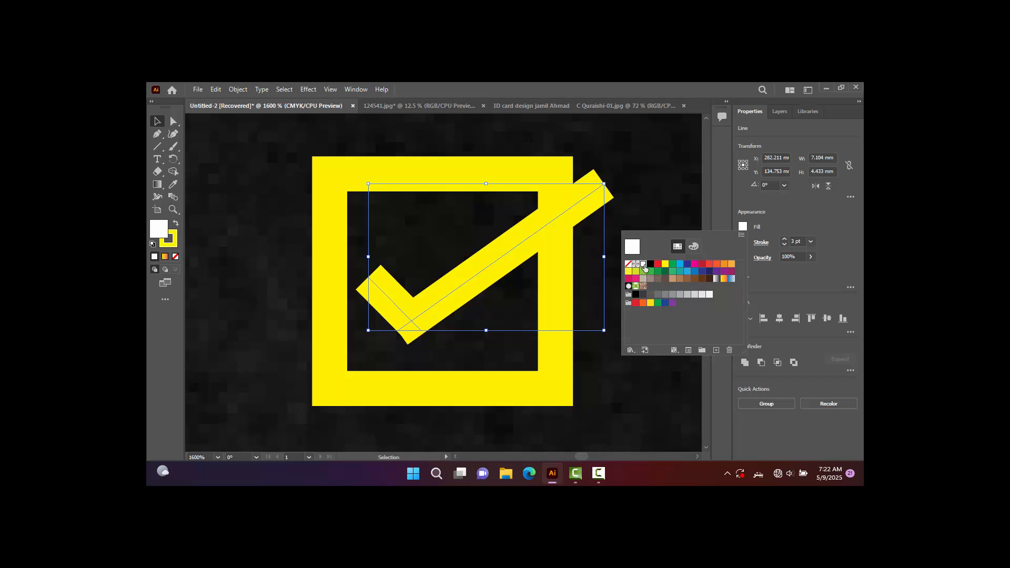
{"action": "left_click", "coordinate": [789, 234]}
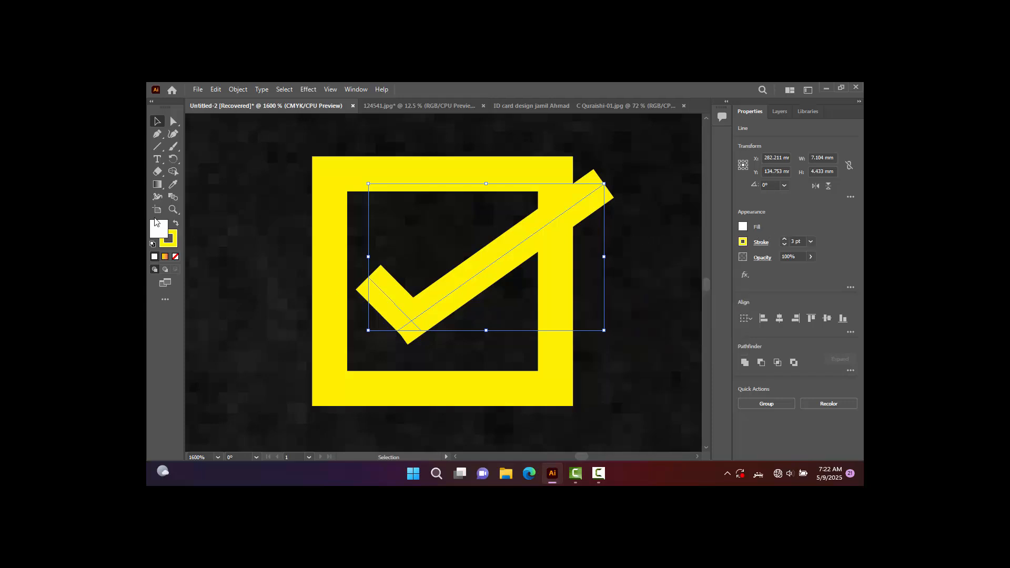
{"action": "left_click", "coordinate": [175, 224]}
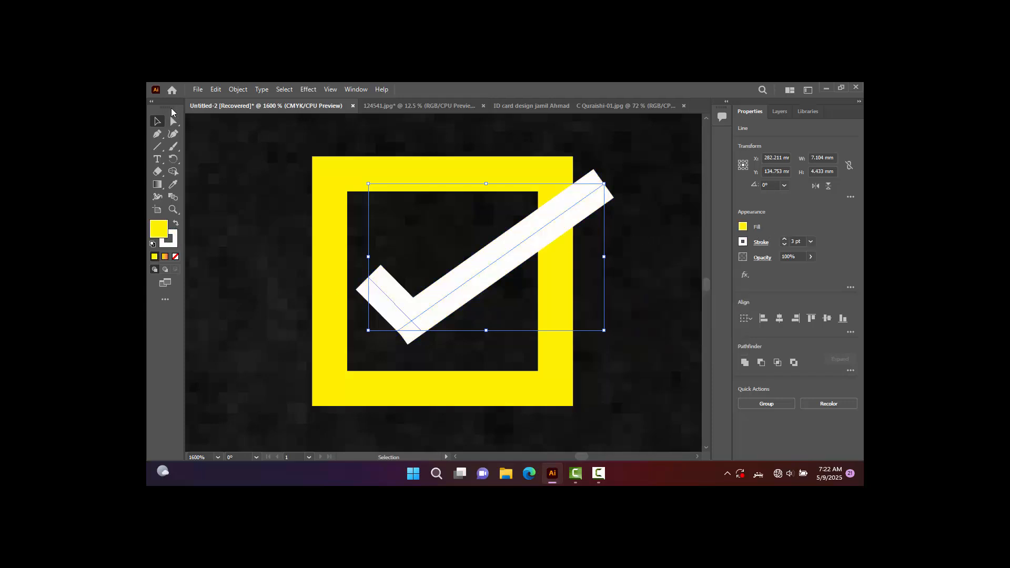
{"action": "left_click", "coordinate": [205, 143]}
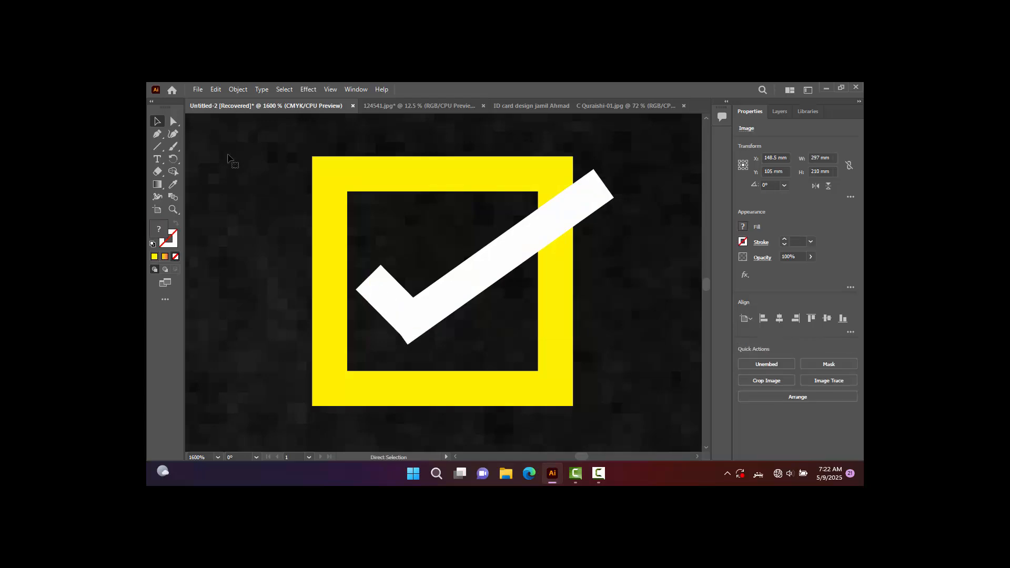
Step: Examine the checked box beside the first topic line at the scale of the whole layout
{"action": "key", "text": "ctrl+minus"}
{"action": "key", "text": "ctrl+minus"}
{"action": "key", "text": "ctrl+minus"}
{"action": "key", "text": "ctrl+minus"}
{"action": "key", "text": "ctrl+minus"}
{"action": "key", "text": "ctrl+minus"}
{"action": "key", "text": "ctrl+minus"}
{"action": "key", "text": "ctrl+minus"}
{"action": "key", "text": "ctrl+minus"}
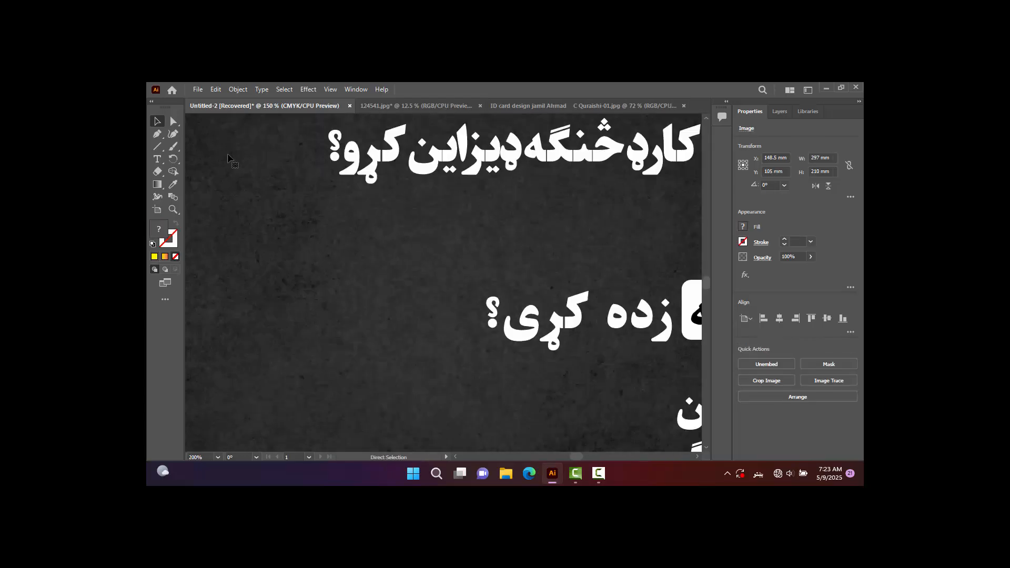
{"action": "key", "text": "ctrl+plus"}
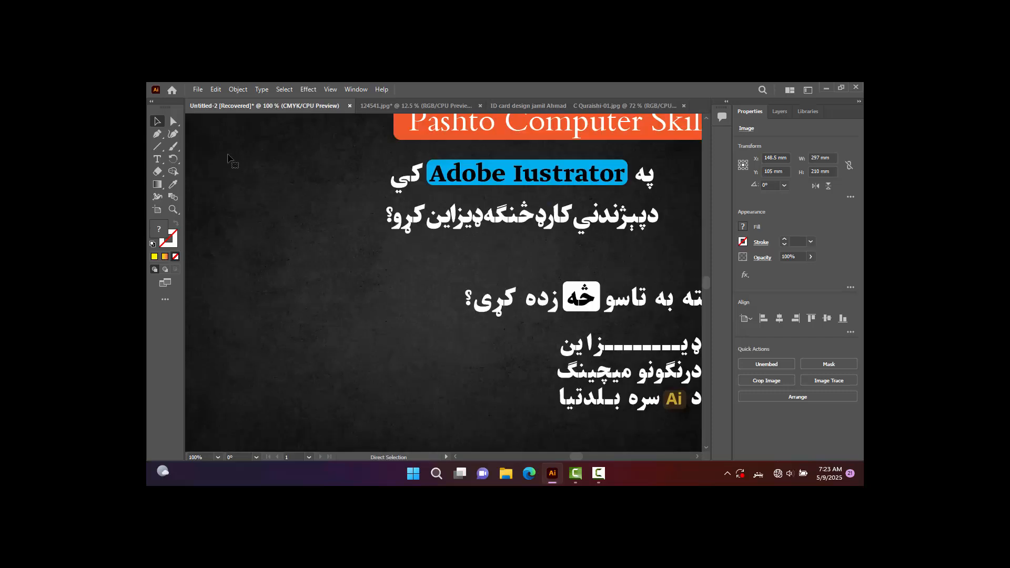
{"action": "left_click_drag", "start_coordinate": [646, 351], "coordinate": [376, 295]}
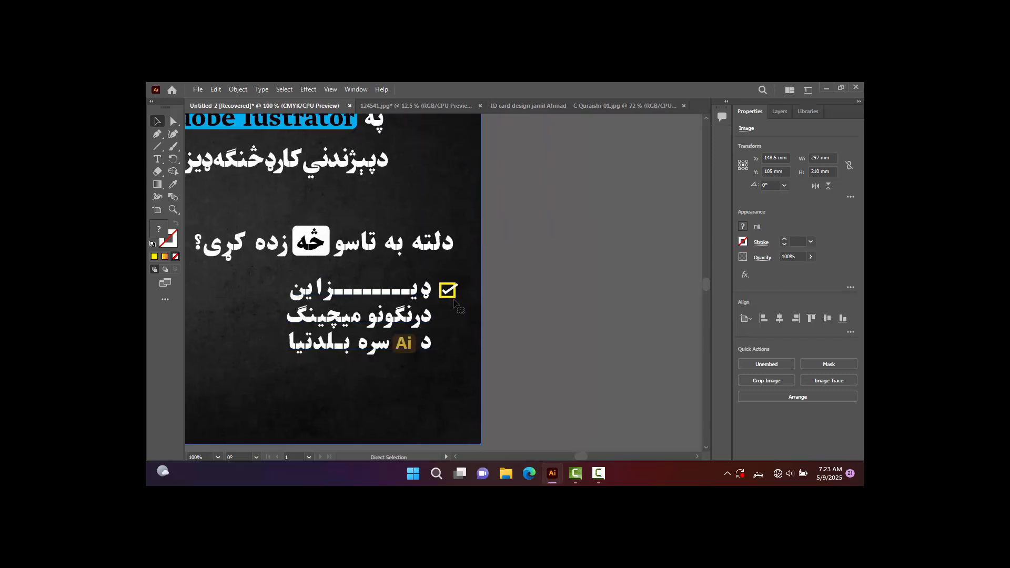
Step: Shrink the yellow square about its centre to about 6.05 × 5.75 mm and set its stroke weight to 4 pt
{"action": "key", "text": "ctrl+plus"}
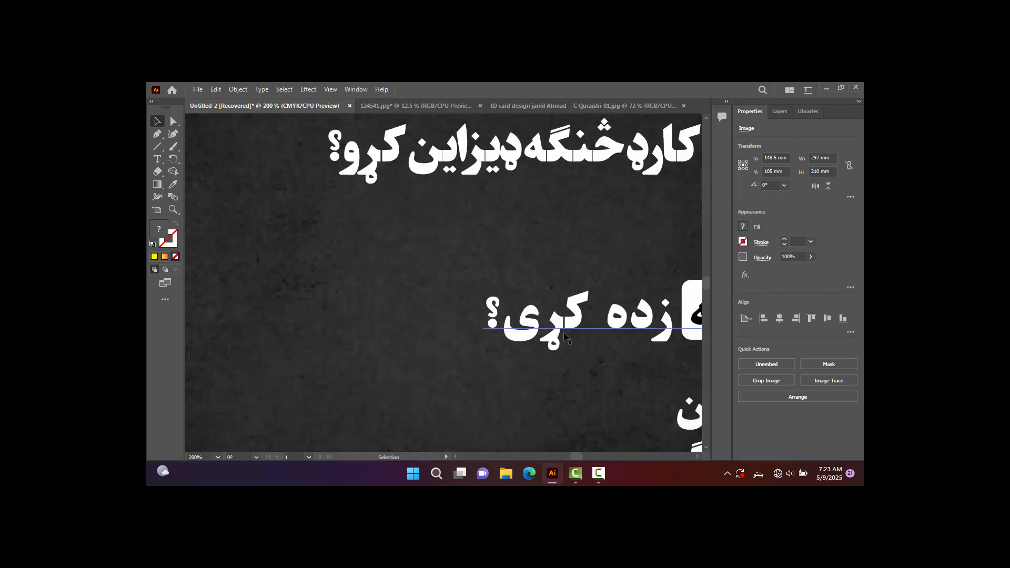
{"action": "left_click_drag", "start_coordinate": [613, 353], "coordinate": [286, 327]}
{"action": "mouse_move", "coordinate": [642, 389]}
{"action": "left_mouse_down"}
{"action": "mouse_move", "coordinate": [531, 378]}
{"action": "mouse_move", "coordinate": [488, 322]}
{"action": "mouse_move", "coordinate": [259, 267]}
{"action": "left_mouse_up"}
{"action": "key", "text": "ctrl+plus"}
{"action": "left_click_drag", "start_coordinate": [486, 355], "coordinate": [199, 255]}
{"action": "left_click_drag", "start_coordinate": [514, 310], "coordinate": [316, 294]}
{"action": "left_click_drag", "start_coordinate": [505, 337], "coordinate": [364, 363]}
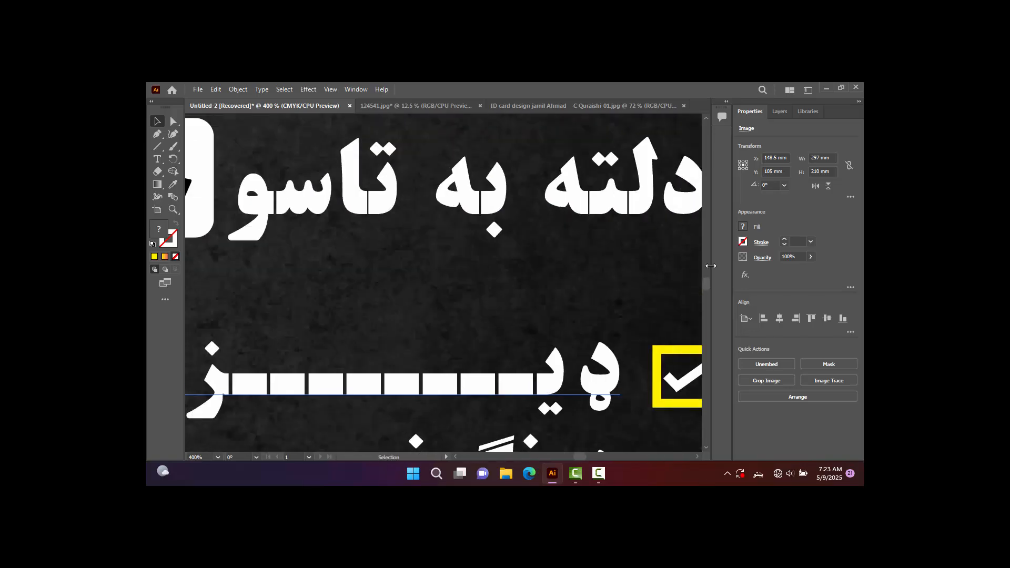
{"action": "left_click_drag", "start_coordinate": [679, 315], "coordinate": [426, 323]}
{"action": "left_click_drag", "start_coordinate": [550, 392], "coordinate": [532, 309]}
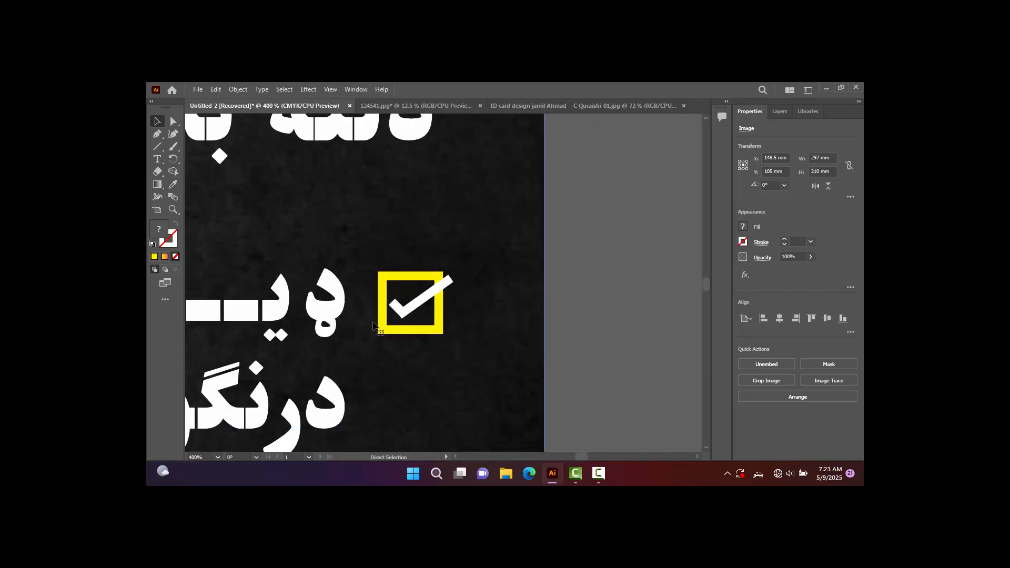
{"action": "key", "text": "ctrl+plus"}
{"action": "key", "text": "ctrl+plus"}
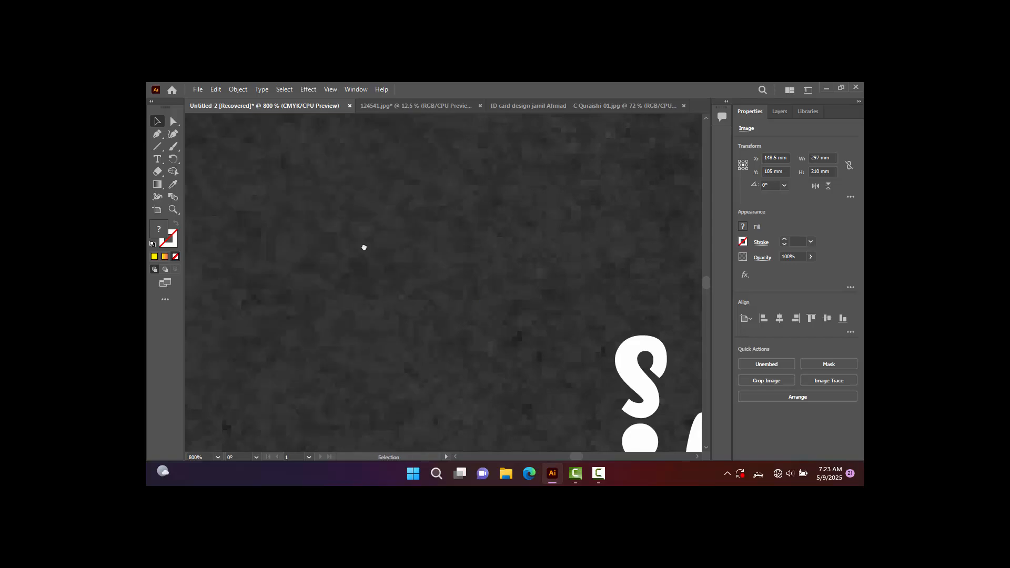
{"action": "left_click_drag", "start_coordinate": [497, 390], "coordinate": [273, 302]}
{"action": "left_click_drag", "start_coordinate": [566, 334], "coordinate": [338, 320]}
{"action": "left_click_drag", "start_coordinate": [616, 367], "coordinate": [405, 367]}
{"action": "left_click_drag", "start_coordinate": [669, 378], "coordinate": [478, 360]}
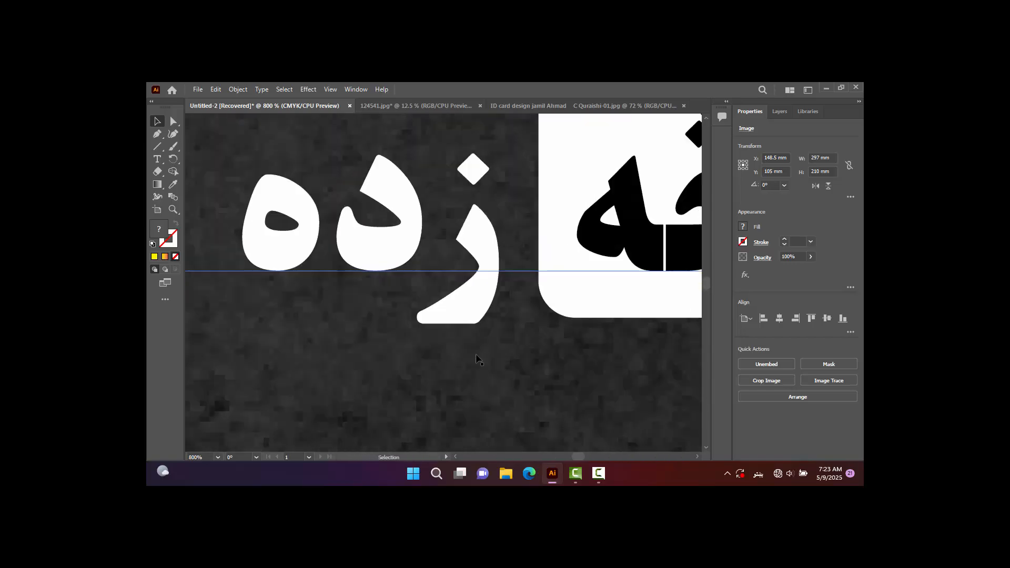
{"action": "mouse_move", "coordinate": [639, 392]}
{"action": "left_mouse_down"}
{"action": "mouse_move", "coordinate": [490, 383]}
{"action": "mouse_move", "coordinate": [481, 350]}
{"action": "left_mouse_up"}
{"action": "left_click_drag", "start_coordinate": [631, 447], "coordinate": [476, 363]}
{"action": "mouse_move", "coordinate": [584, 437]}
{"action": "left_mouse_down"}
{"action": "mouse_move", "coordinate": [503, 390]}
{"action": "mouse_move", "coordinate": [452, 337]}
{"action": "left_mouse_up"}
{"action": "left_click_drag", "start_coordinate": [585, 426], "coordinate": [505, 369]}
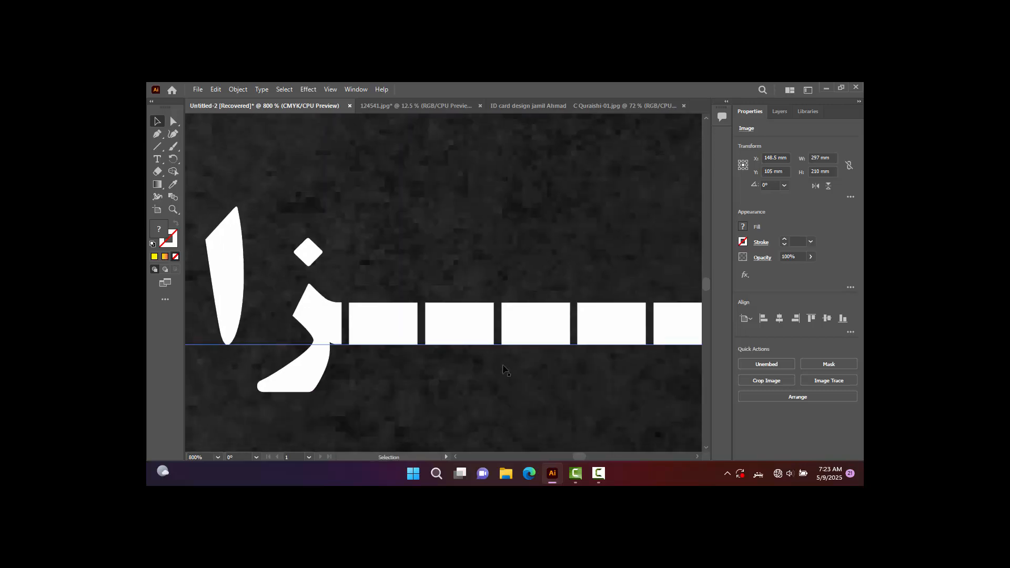
{"action": "mouse_move", "coordinate": [658, 382]}
{"action": "left_mouse_down"}
{"action": "mouse_move", "coordinate": [474, 322]}
{"action": "mouse_move", "coordinate": [492, 314]}
{"action": "left_mouse_up"}
{"action": "left_click_drag", "start_coordinate": [675, 332], "coordinate": [475, 334]}
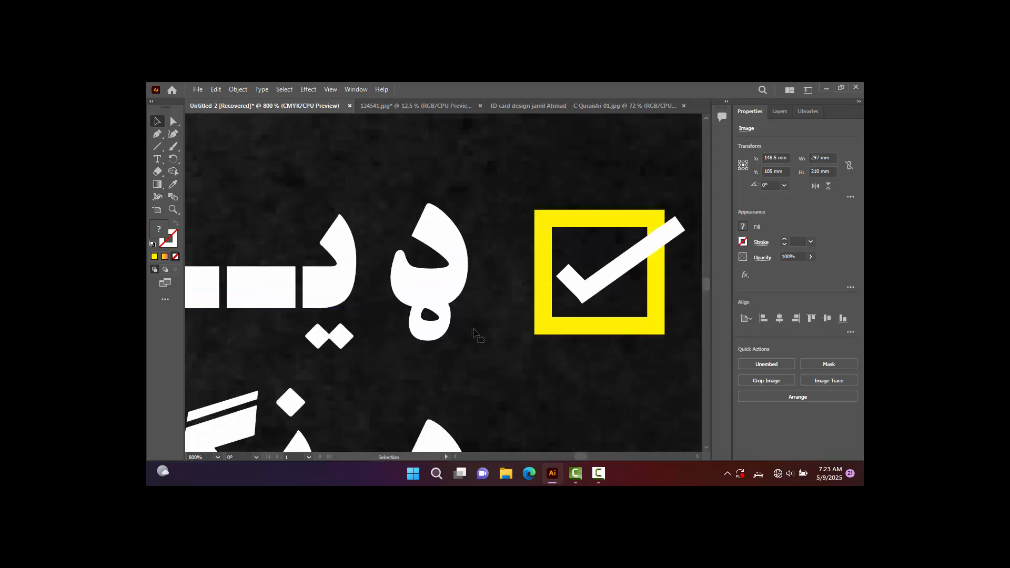
{"action": "left_click_drag", "start_coordinate": [552, 327], "coordinate": [489, 330]}
{"action": "left_click", "coordinate": [509, 331]}
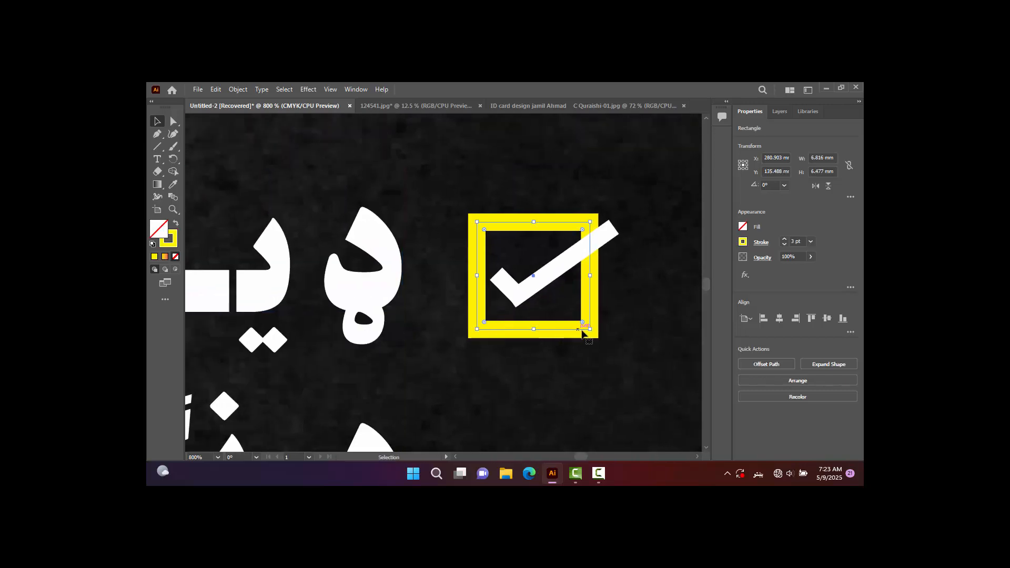
{"action": "left_click_drag", "start_coordinate": [588, 328], "coordinate": [583, 323]}
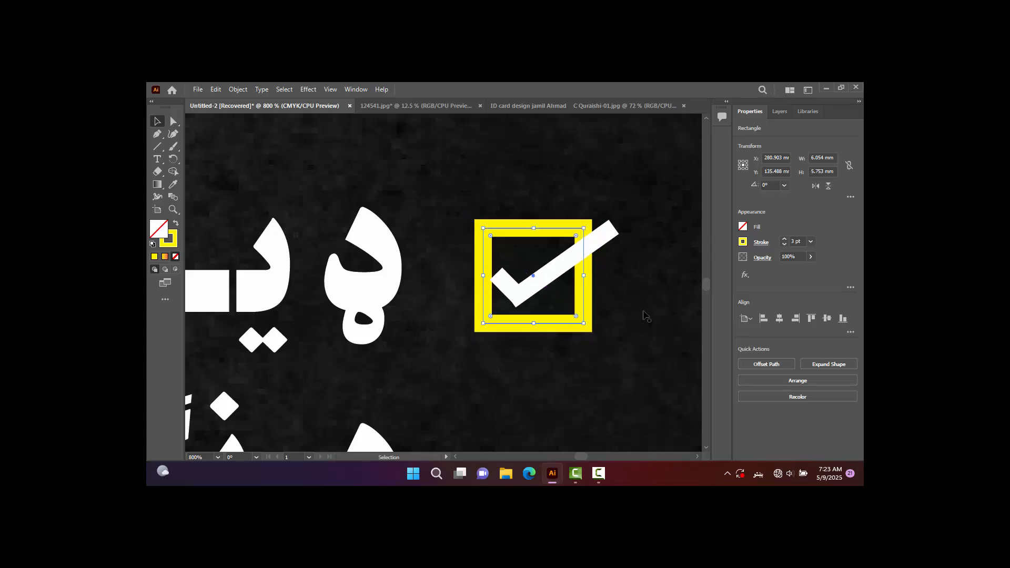
{"action": "left_click", "coordinate": [785, 239]}
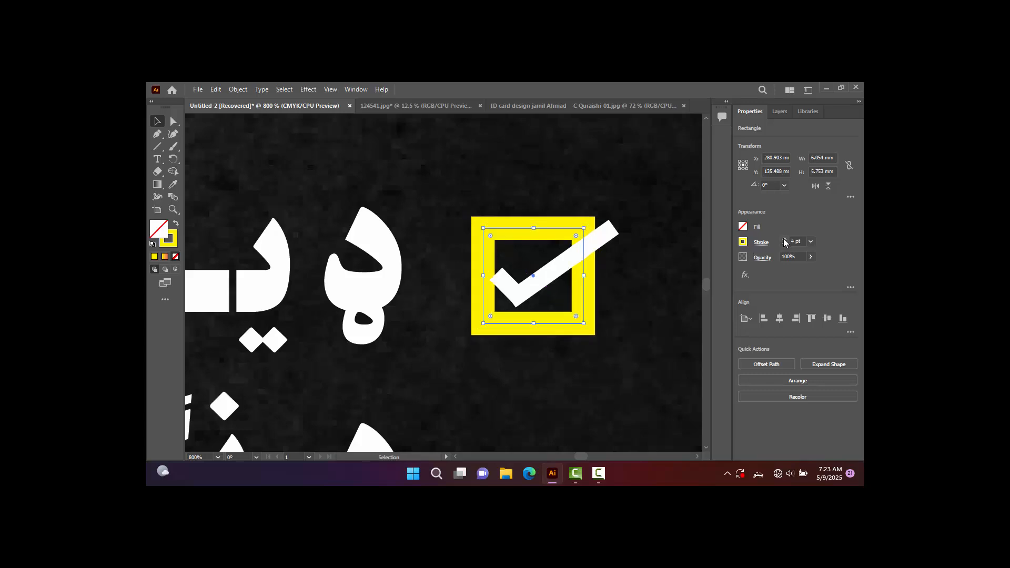
Step: Set the stroke weight of both white check mark lines to 4 pt
{"action": "left_click", "coordinate": [604, 240]}
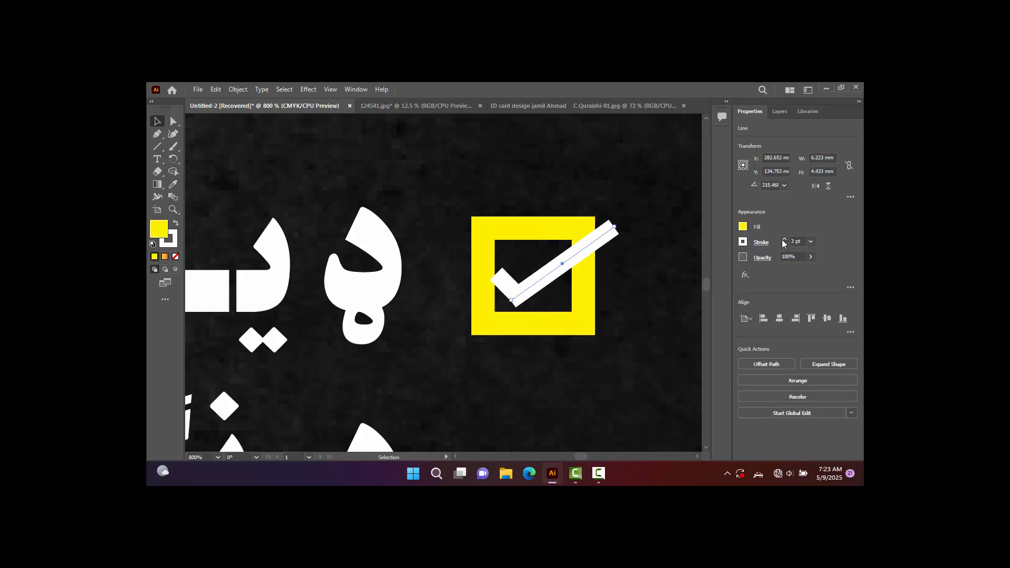
{"action": "left_click", "coordinate": [784, 239]}
{"action": "left_click", "coordinate": [505, 287]}
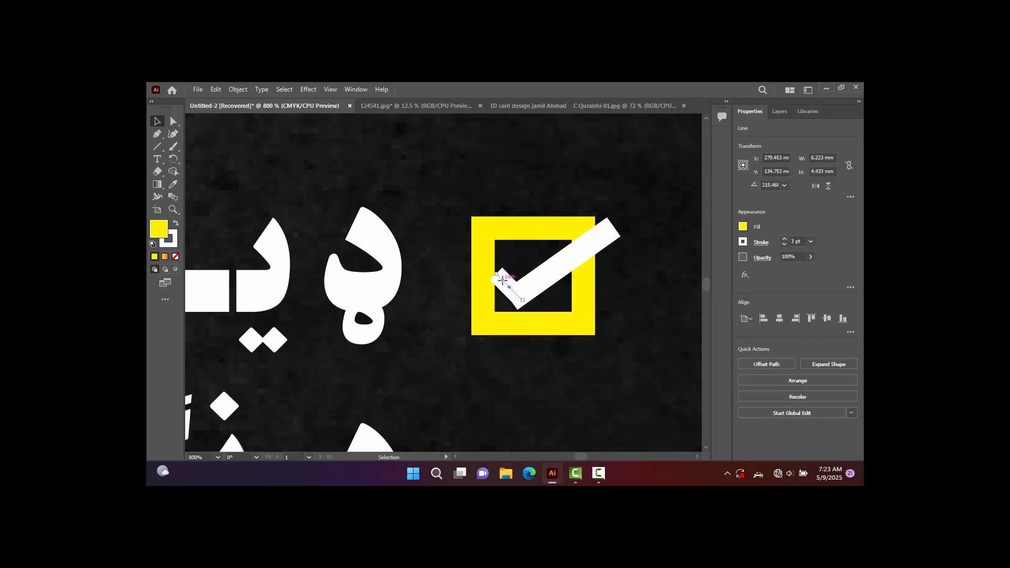
{"action": "left_click", "coordinate": [784, 239]}
{"action": "left_click", "coordinate": [784, 240]}
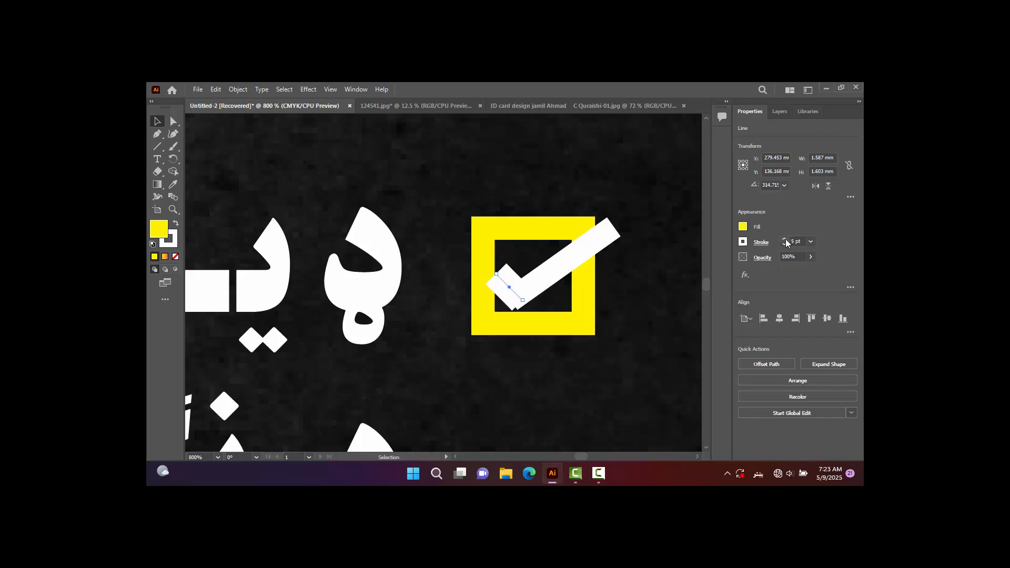
{"action": "left_click", "coordinate": [785, 245]}
{"action": "left_click", "coordinate": [599, 283]}
{"action": "left_click", "coordinate": [576, 263]}
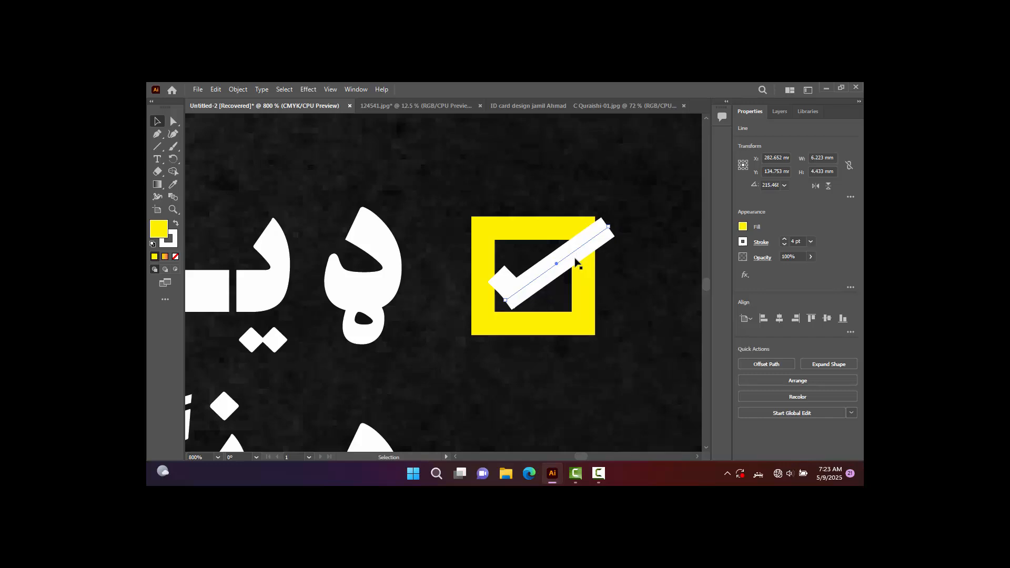
{"action": "key", "text": "Right"}
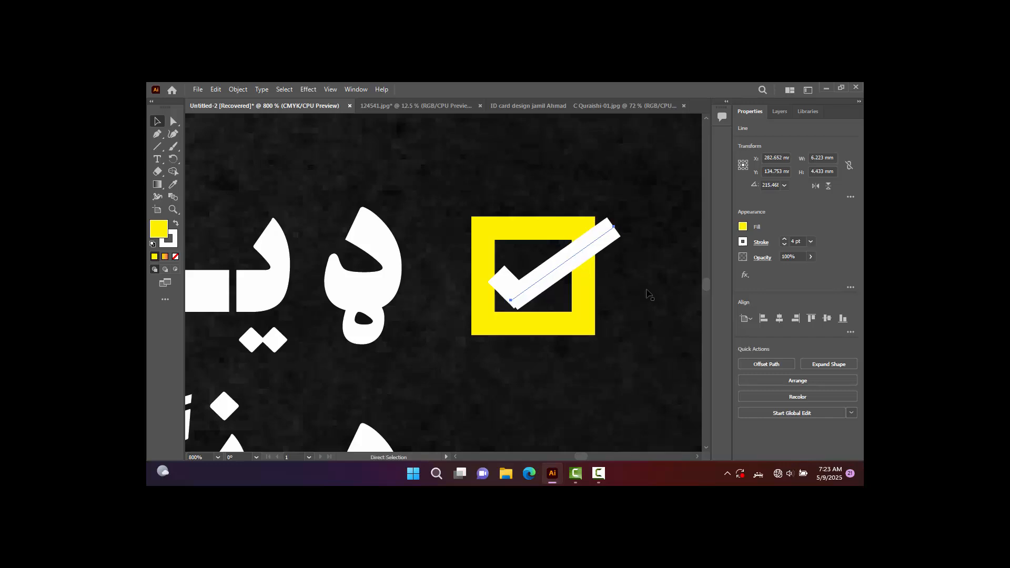
Step: Move the check mark's long line sideways, away from the short line, to about X 283.55 mm, Y 134.76 mm
{"action": "key", "text": "ctrl+minus"}
{"action": "key", "text": "ctrl+minus"}
{"action": "key", "text": "ctrl+minus"}
{"action": "key", "text": "ctrl+plus"}
{"action": "key", "text": "ctrl+plus"}
{"action": "key", "text": "ctrl+plus"}
{"action": "key", "text": "ctrl+plus"}
{"action": "key", "text": "ctrl+plus"}
{"action": "key", "text": "ctrl+plus"}
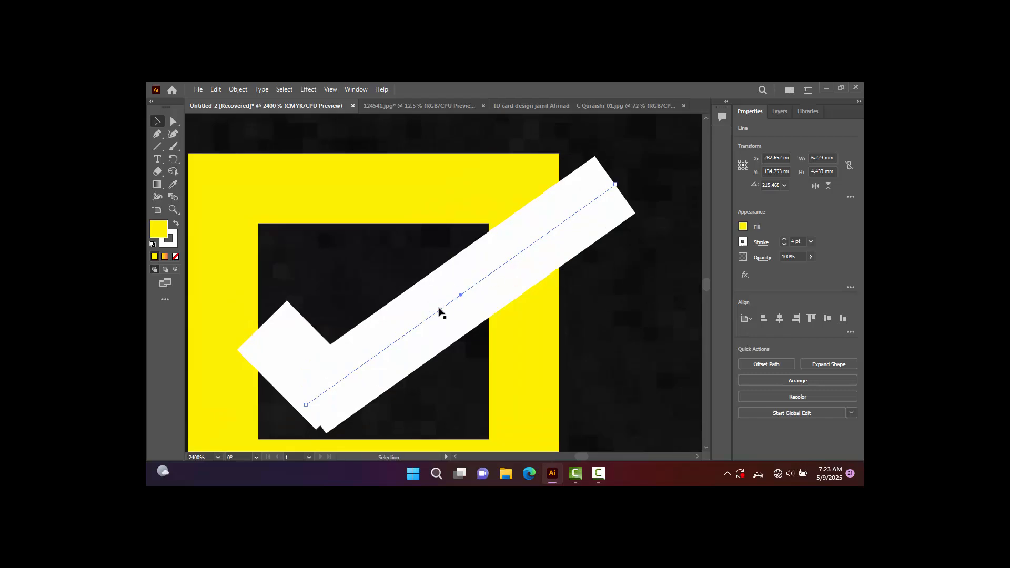
{"action": "scroll", "coordinate": [439, 310], "scroll_direction": "down", "scroll_amount": 2}
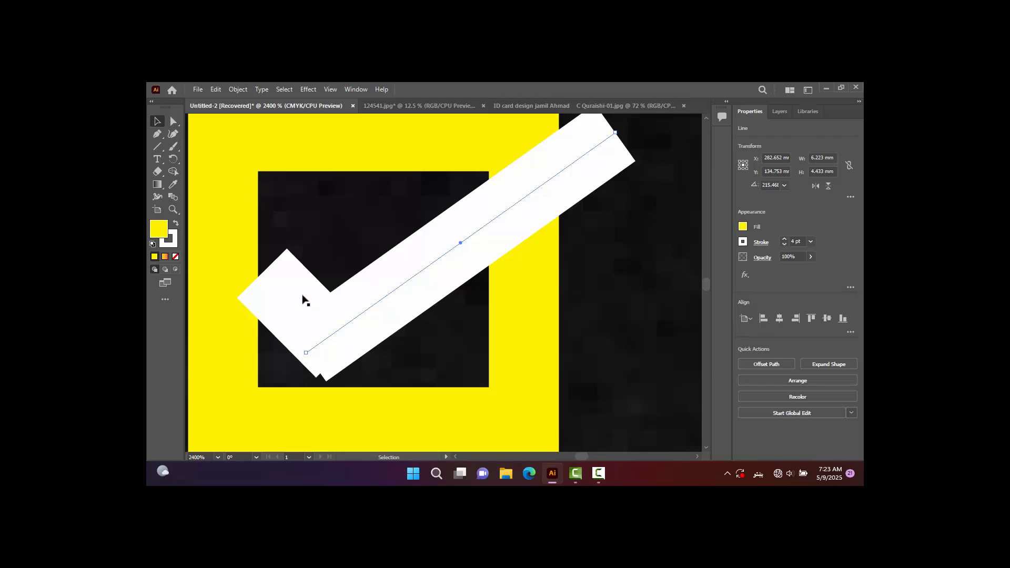
{"action": "left_click_drag", "start_coordinate": [478, 236], "coordinate": [516, 229]}
{"action": "left_click_drag", "start_coordinate": [456, 257], "coordinate": [494, 254]}
{"action": "left_click_drag", "start_coordinate": [340, 301], "coordinate": [354, 308]}
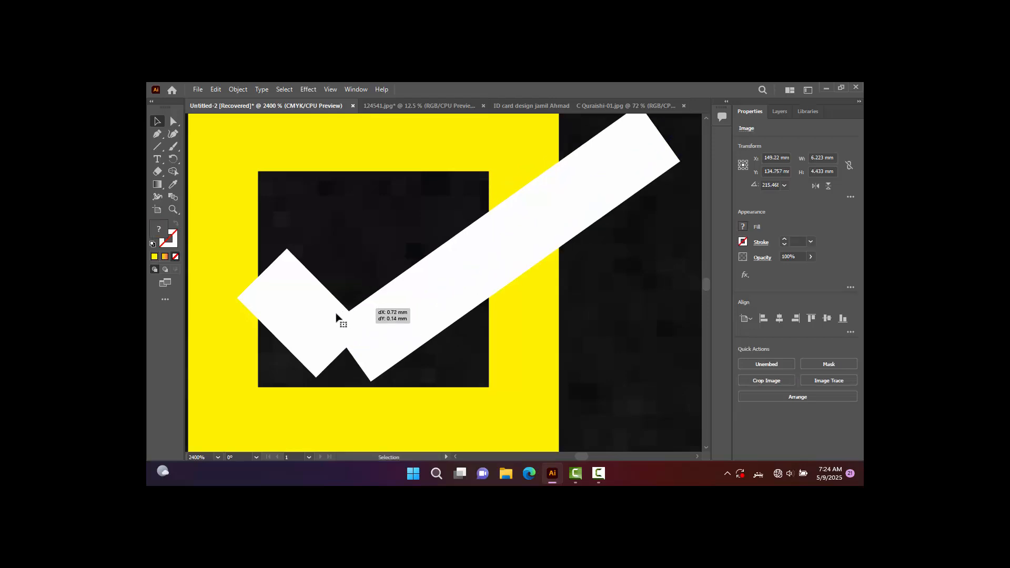
{"action": "key", "text": "ctrl+z"}
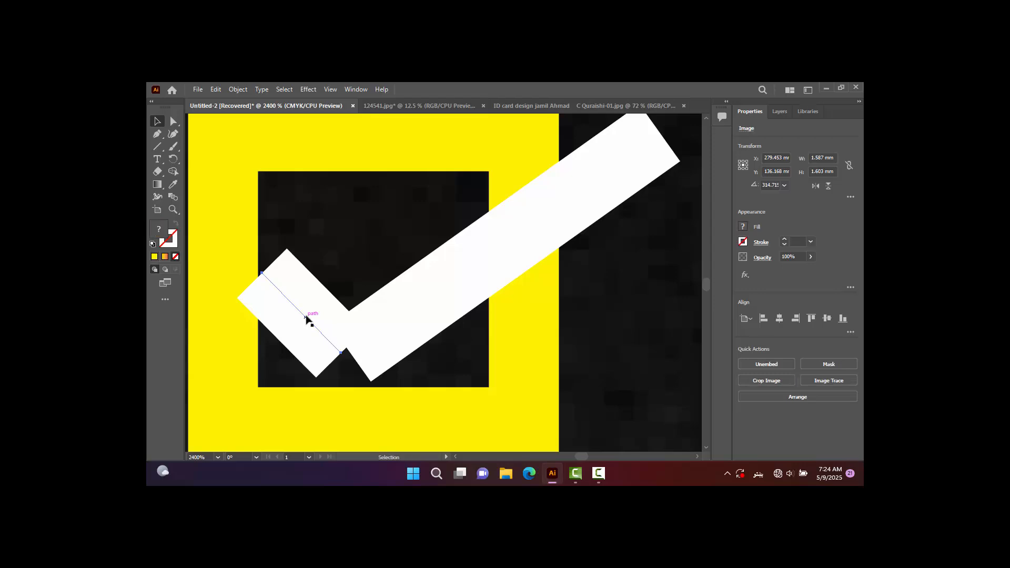
Step: Move the short line against the long line at about X 280.44 mm, Y 136.13 mm, and stretch its outer end to about 3.04 × 2.12 mm
{"action": "left_click_drag", "start_coordinate": [303, 317], "coordinate": [345, 327]}
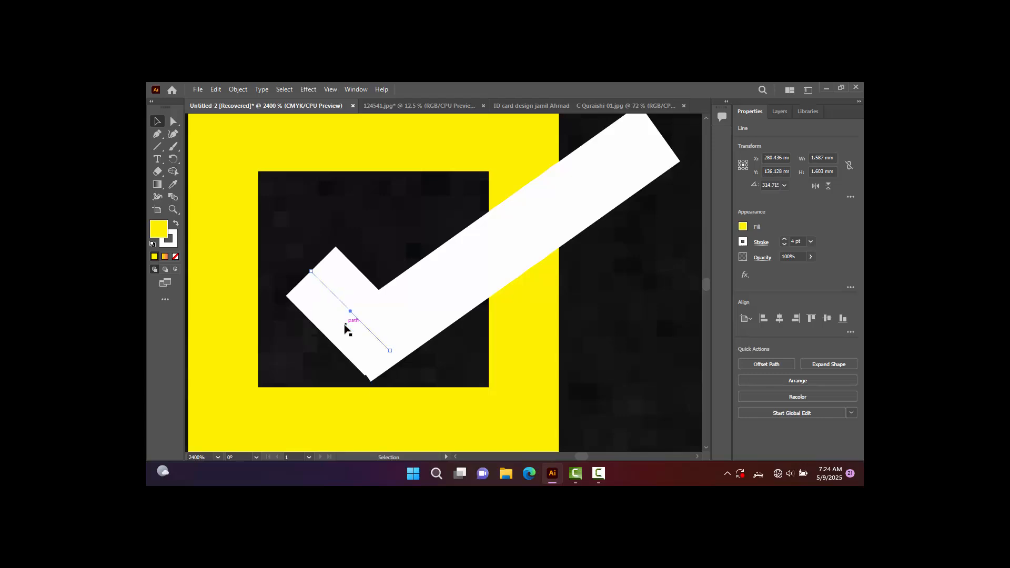
{"action": "key", "text": "Right"}
{"action": "key", "text": "Left"}
{"action": "mouse_move", "coordinate": [311, 272]}
{"action": "left_mouse_down"}
{"action": "mouse_move", "coordinate": [287, 253]}
{"action": "mouse_move", "coordinate": [239, 245]}
{"action": "left_mouse_up"}
Step: Pull the long line's upper end inward so the line spans about 5.05 × 4.36 mm
{"action": "scroll", "coordinate": [464, 262], "scroll_direction": "up", "scroll_amount": 2}
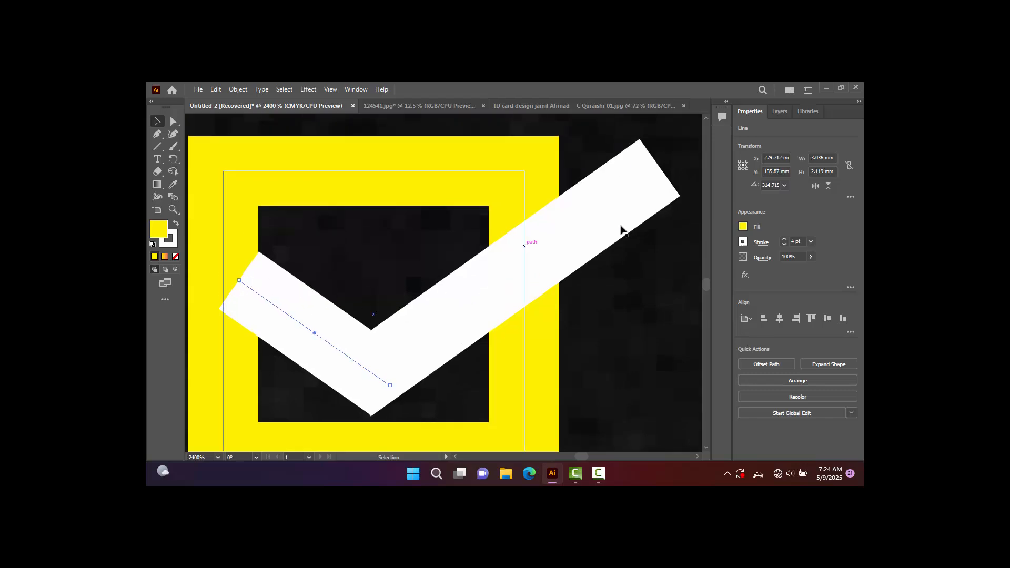
{"action": "left_click", "coordinate": [622, 196]}
{"action": "left_click", "coordinate": [623, 196]}
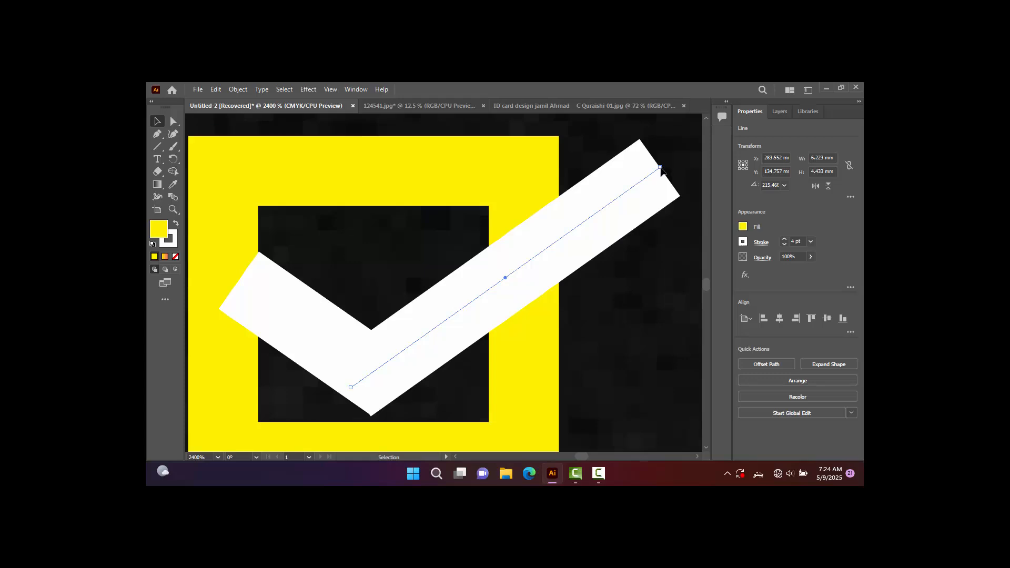
{"action": "mouse_move", "coordinate": [661, 171]}
{"action": "left_mouse_down"}
{"action": "mouse_move", "coordinate": [604, 203]}
{"action": "mouse_move", "coordinate": [579, 187]}
{"action": "mouse_move", "coordinate": [601, 172]}
{"action": "left_mouse_up"}
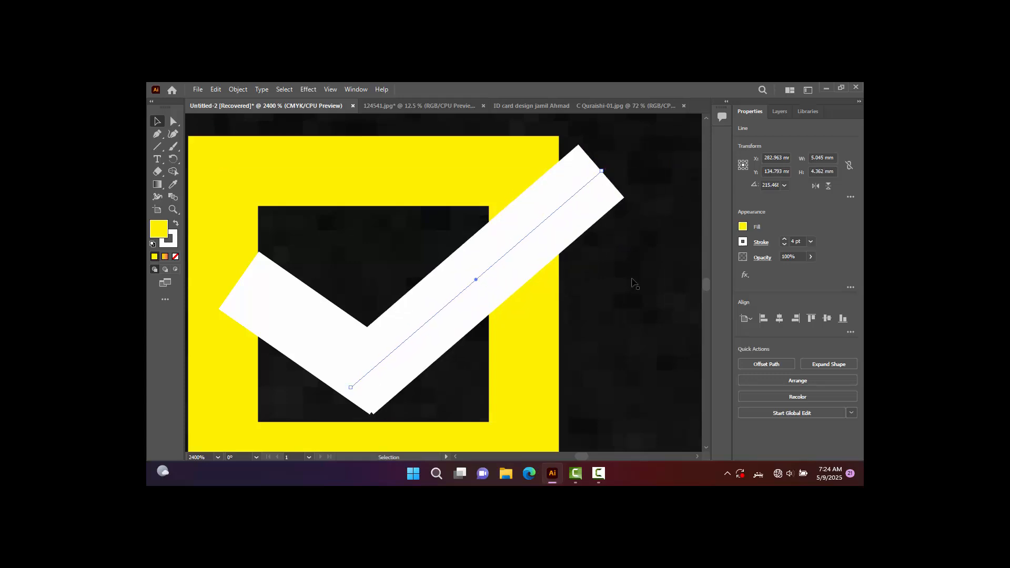
Step: Try to nudge both check mark lines sideways together, and undo the shift
{"action": "left_click", "coordinate": [554, 293]}
{"action": "left_click", "coordinate": [515, 247]}
{"action": "left_click", "coordinate": [284, 320], "text": "shift"}
{"action": "left_click", "coordinate": [288, 314], "text": "shift"}
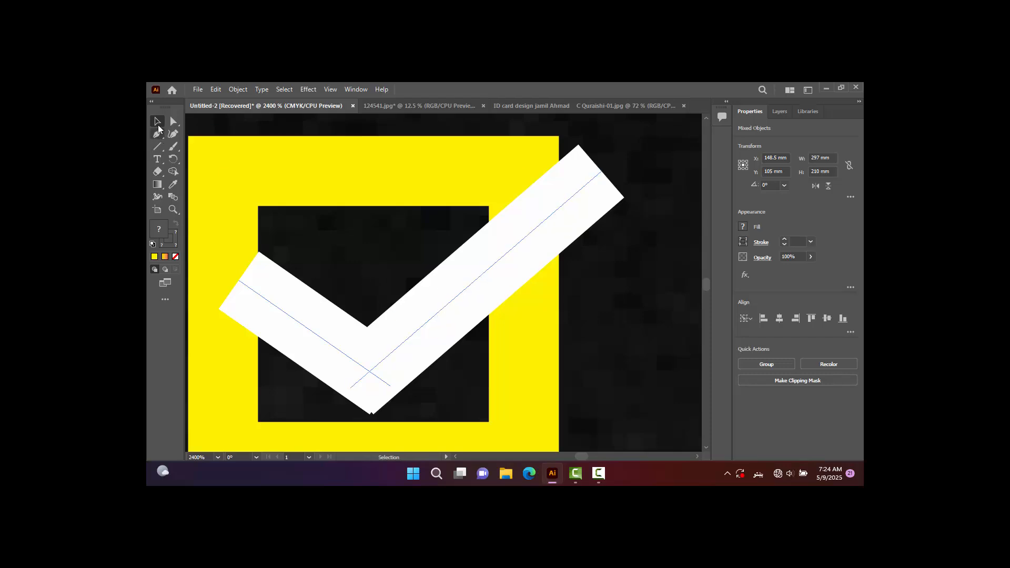
{"action": "left_click", "coordinate": [158, 124]}
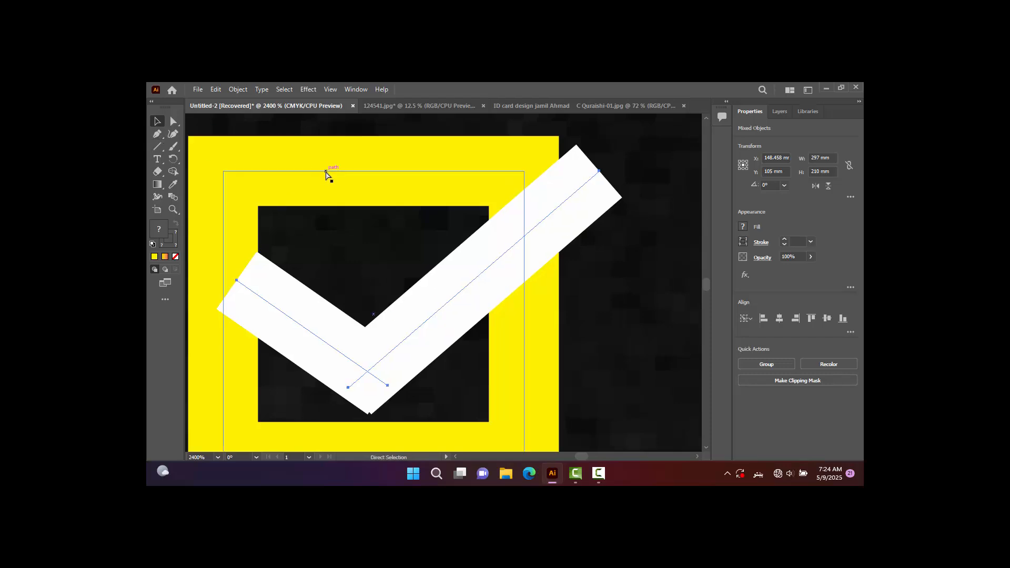
{"action": "key", "text": "ctrl+z"}
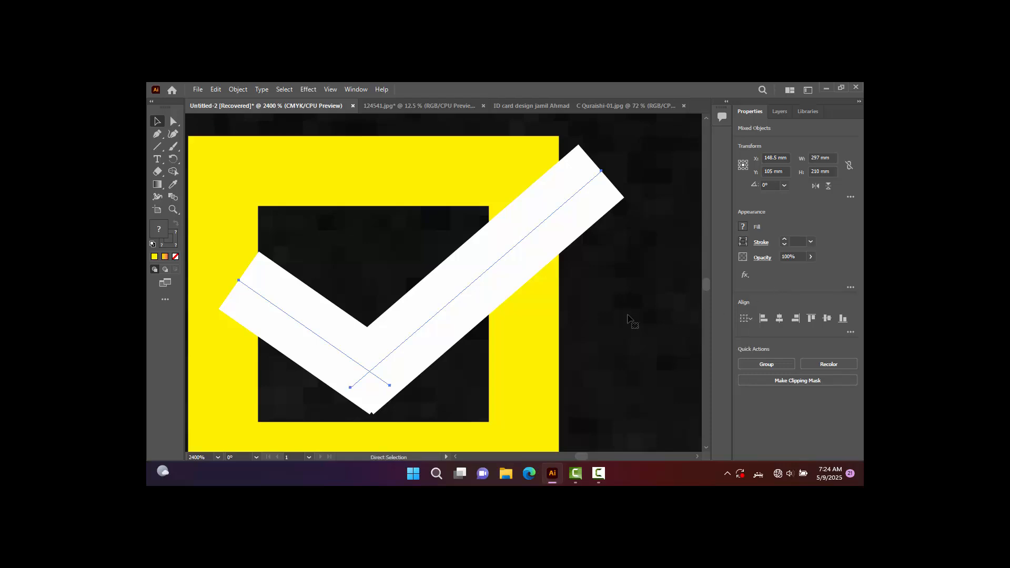
Step: Pull the check mark's long line at its upper end so the line spans about 5.21 × 4.69 mm
{"action": "key", "text": "ctrl+z"}
{"action": "key", "text": "ctrl+shift+z"}
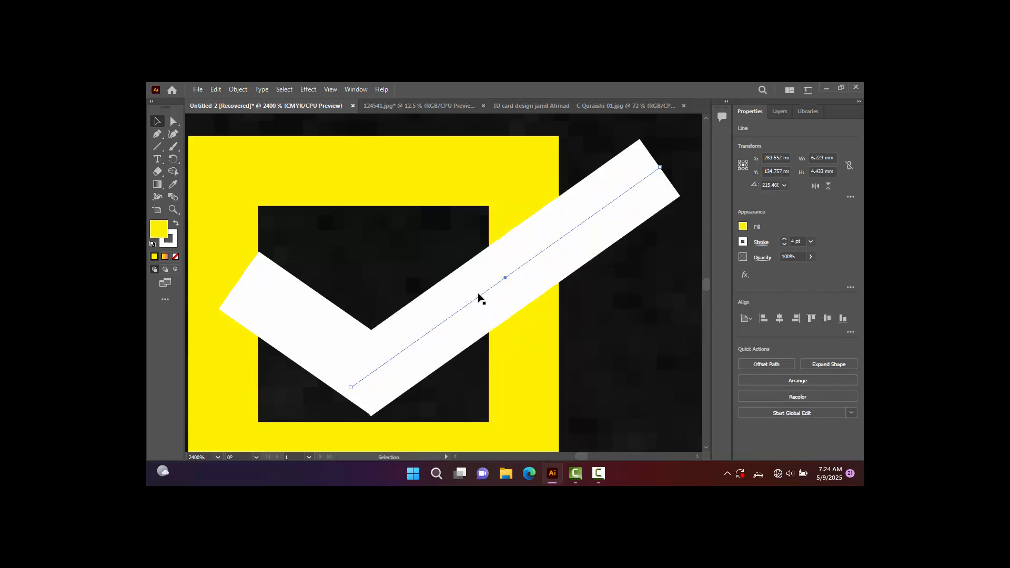
{"action": "key", "text": "ctrl+z"}
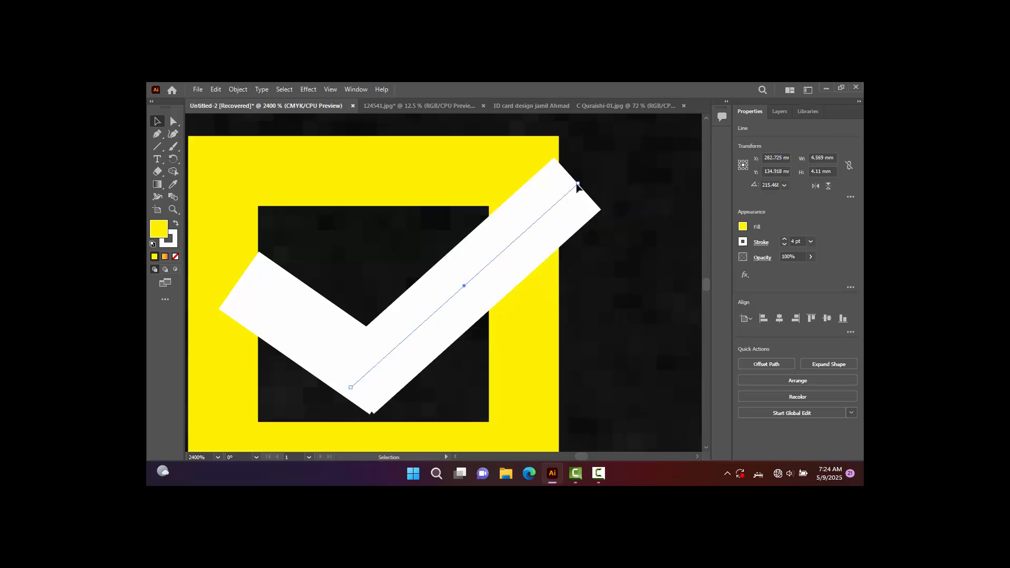
{"action": "left_click_drag", "start_coordinate": [577, 184], "coordinate": [591, 171]}
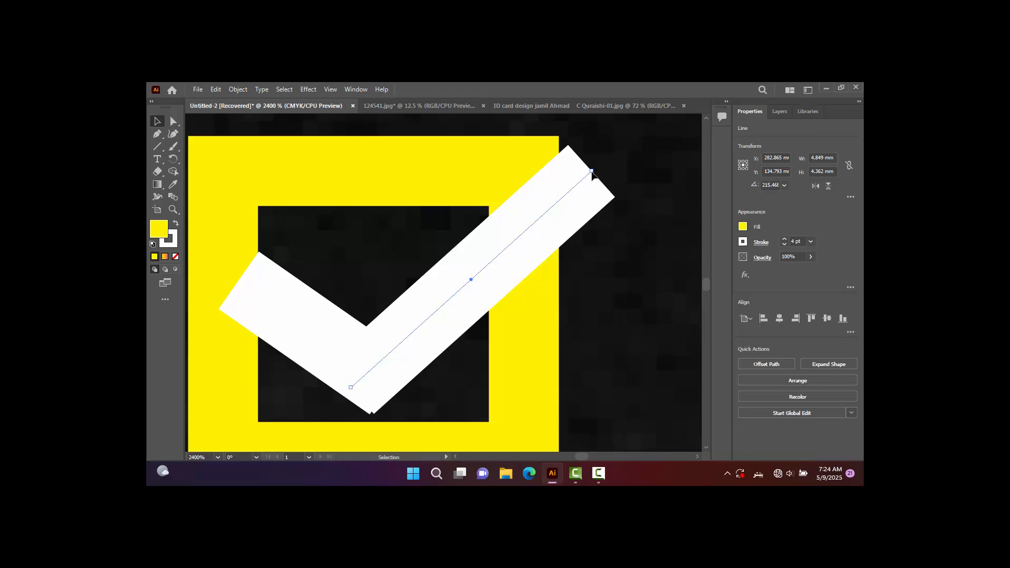
{"action": "left_click_drag", "start_coordinate": [592, 171], "coordinate": [609, 154]}
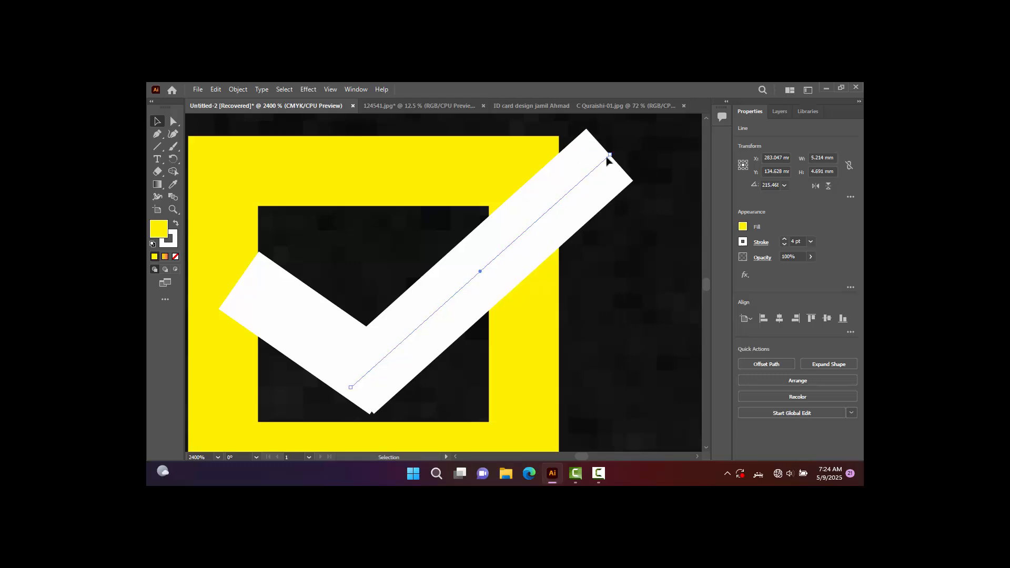
Step: Group both check mark lines with the yellow square
{"action": "left_click", "coordinate": [294, 319], "text": "shift"}
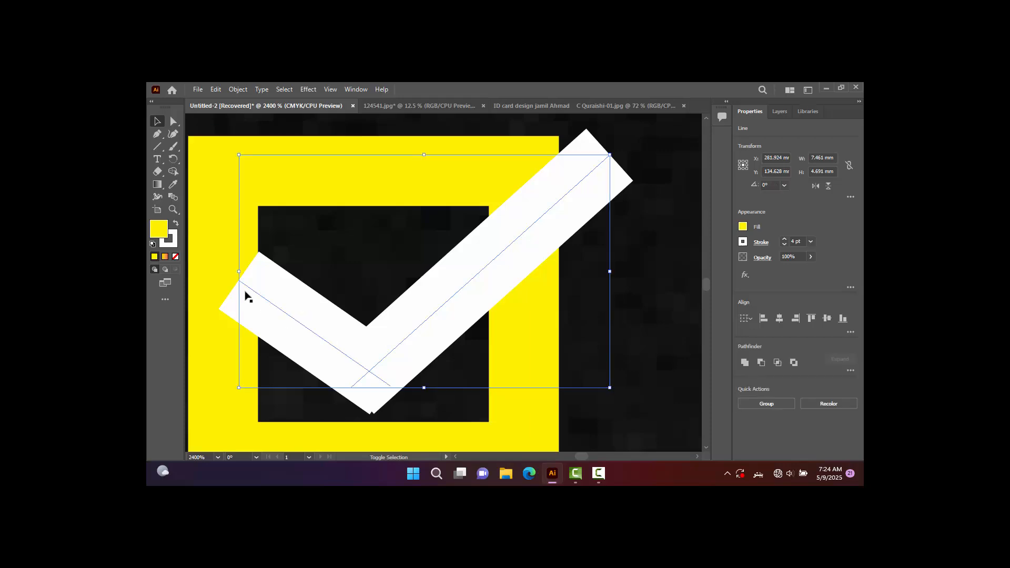
{"action": "left_click", "coordinate": [222, 251], "text": "shift"}
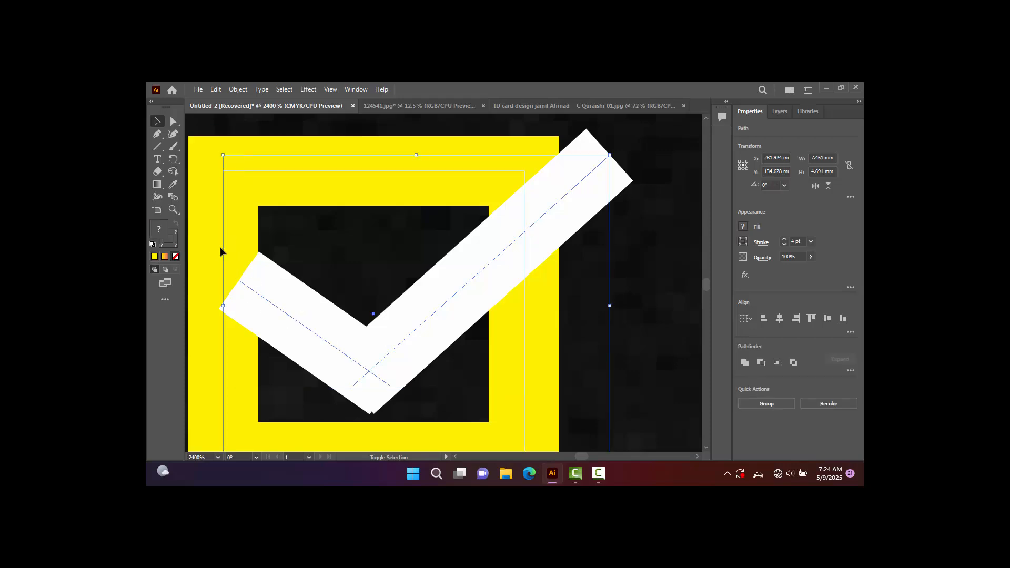
{"action": "key", "text": "a"}
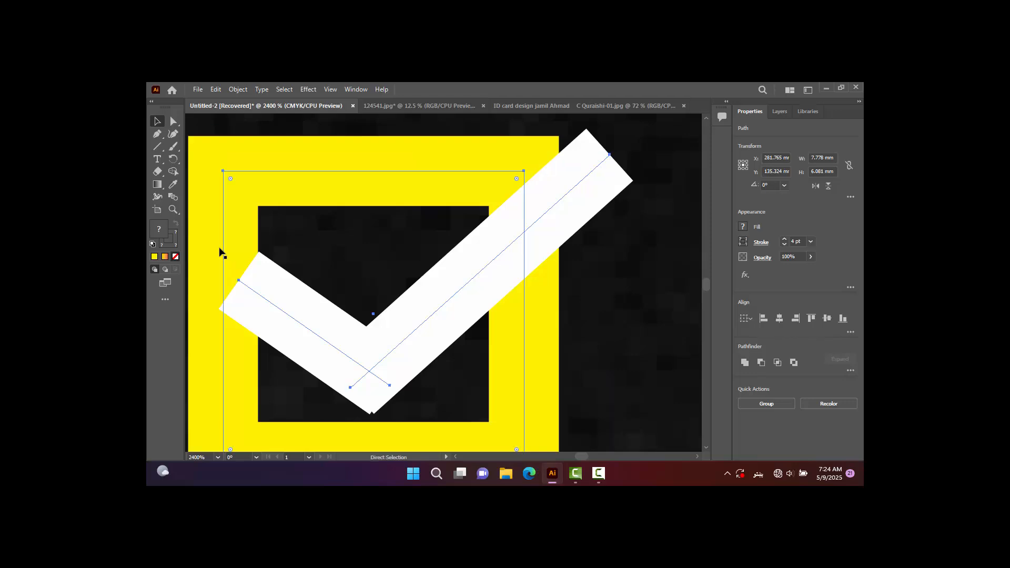
{"action": "key", "text": "v"}
{"action": "left_click", "coordinate": [480, 222]}
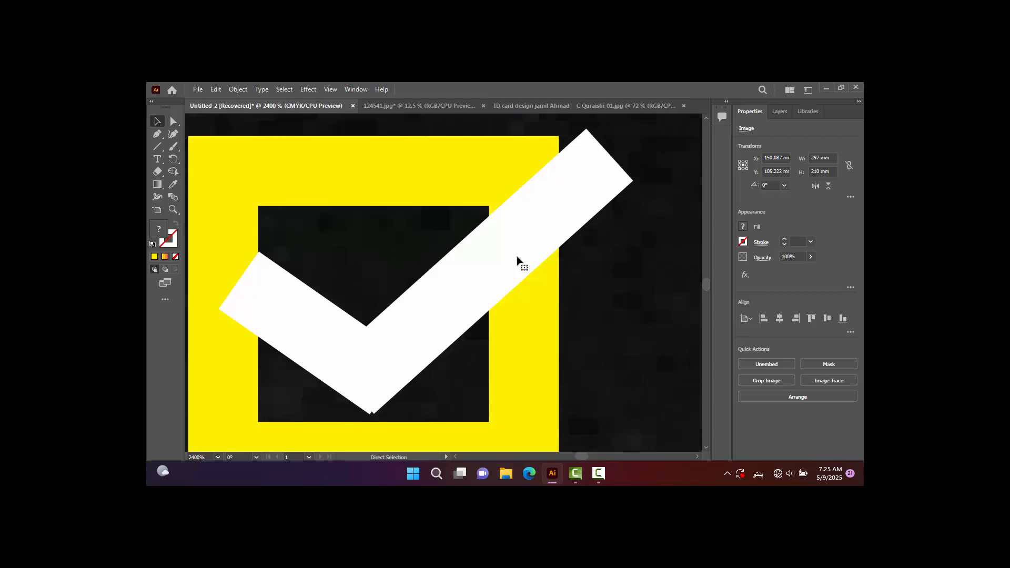
{"action": "key", "text": "ctrl+z"}
{"action": "key", "text": "ctrl+z"}
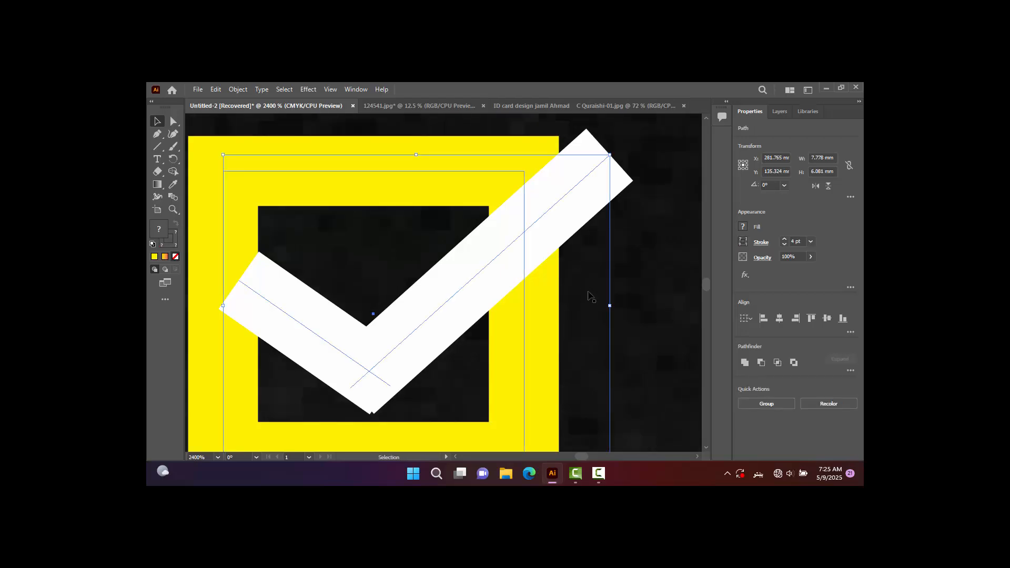
{"action": "key", "text": "a"}
{"action": "key", "text": "ctrl+g"}
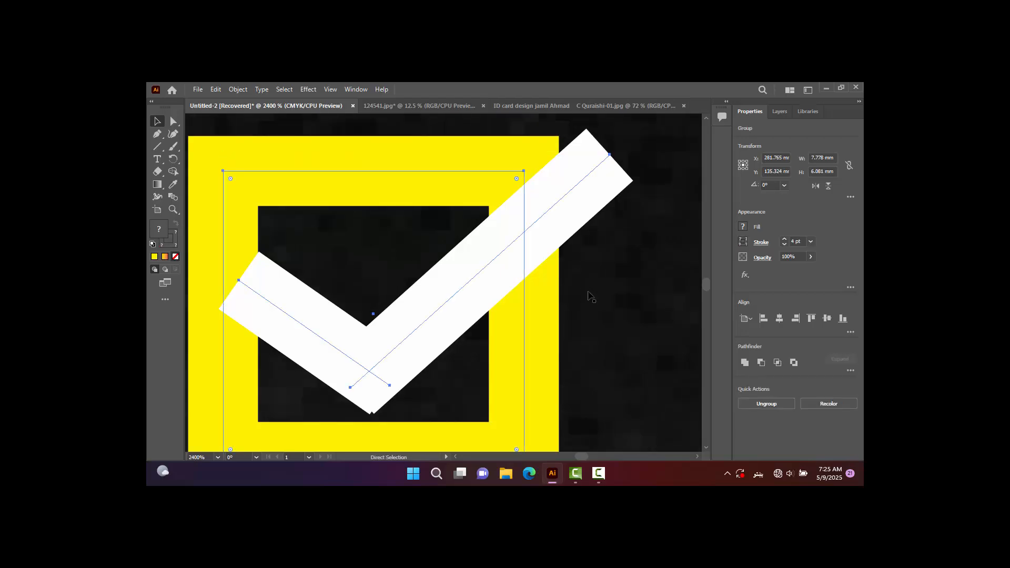
Step: Nudge the check box group sideways toward the first topic line, to about X 279.65 mm
{"action": "key", "text": "v"}
{"action": "key", "text": "ctrl+minus"}
{"action": "key", "text": "ctrl+minus"}
{"action": "key", "text": "ctrl+minus"}
{"action": "key", "text": "Right"}
{"action": "key", "text": "Right"}
{"action": "key", "text": "Right"}
{"action": "key", "text": "Right"}
{"action": "key", "text": "Right"}
{"action": "key", "text": "Right"}
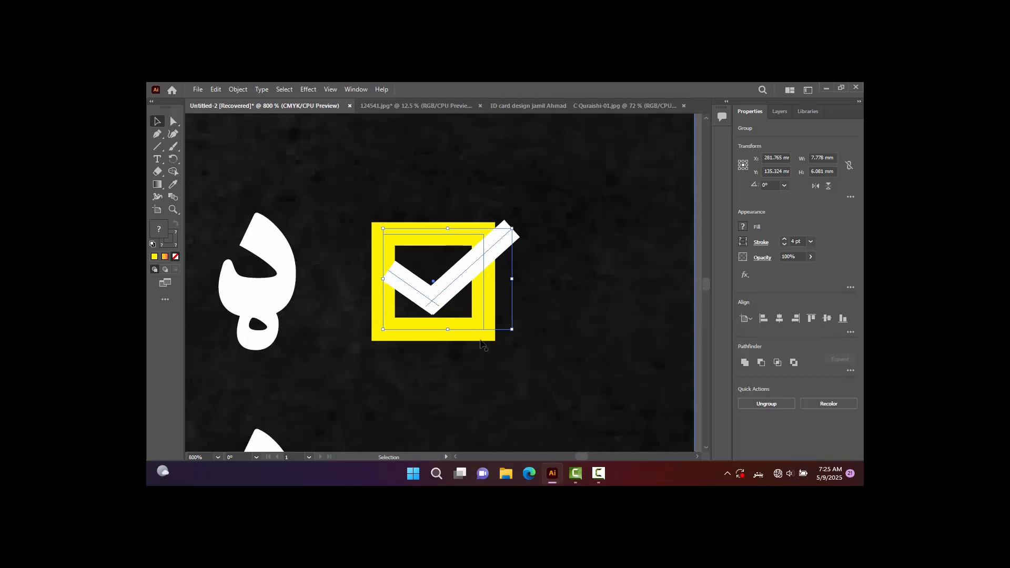
{"action": "key", "text": "Left"}
{"action": "key", "text": "Left"}
{"action": "key", "text": "Left"}
{"action": "key", "text": "Left"}
{"action": "key", "text": "Left"}
{"action": "key", "text": "Left"}
{"action": "key", "text": "Left"}
{"action": "key", "text": "Left"}
{"action": "key", "text": "Left"}
{"action": "key", "text": "Left"}
{"action": "key", "text": "Left"}
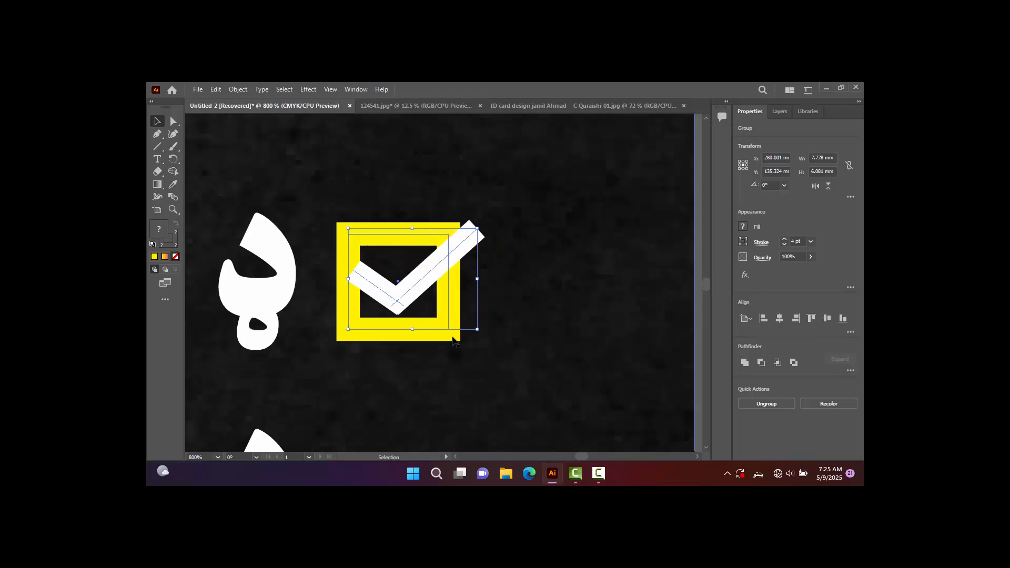
Step: Place a copy of the check box straight below, beside the second topic line, at about Y 147.09 mm
{"action": "scroll", "coordinate": [447, 326], "scroll_direction": "down", "scroll_amount": 4}
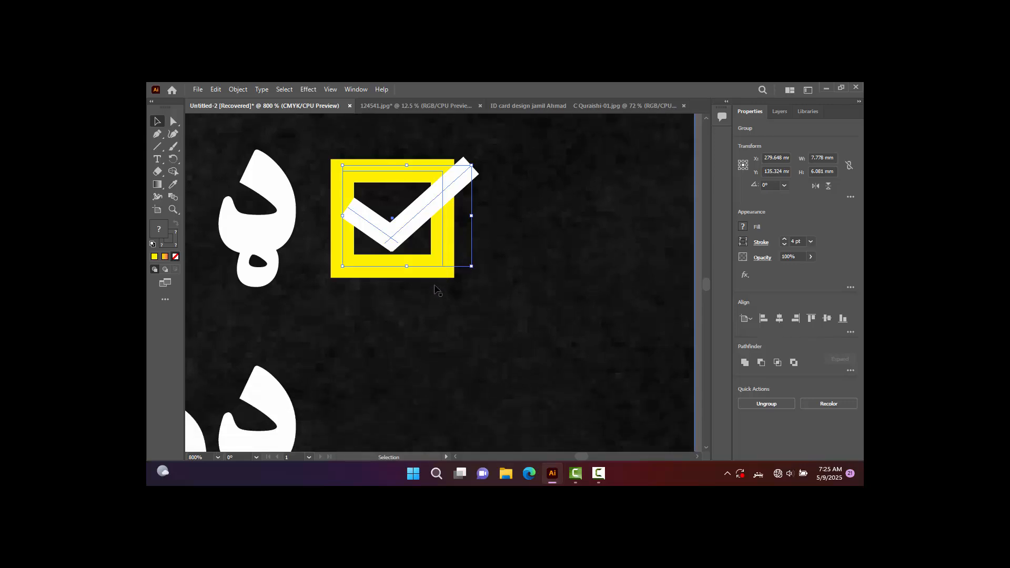
{"action": "scroll", "coordinate": [409, 248], "scroll_direction": "down", "scroll_amount": 1}
{"action": "left_click_drag", "start_coordinate": [395, 197], "coordinate": [386, 392]}
{"action": "scroll", "coordinate": [387, 392], "scroll_direction": "down", "scroll_amount": 8}
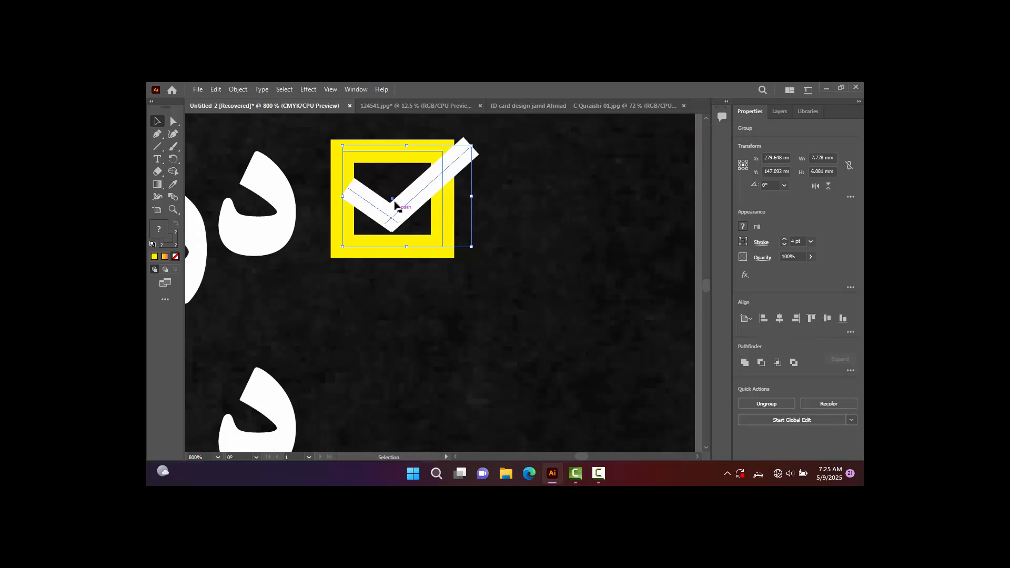
{"action": "left_click_drag", "start_coordinate": [395, 204], "coordinate": [393, 406]}
{"action": "scroll", "coordinate": [388, 374], "scroll_direction": "down", "scroll_amount": 3}
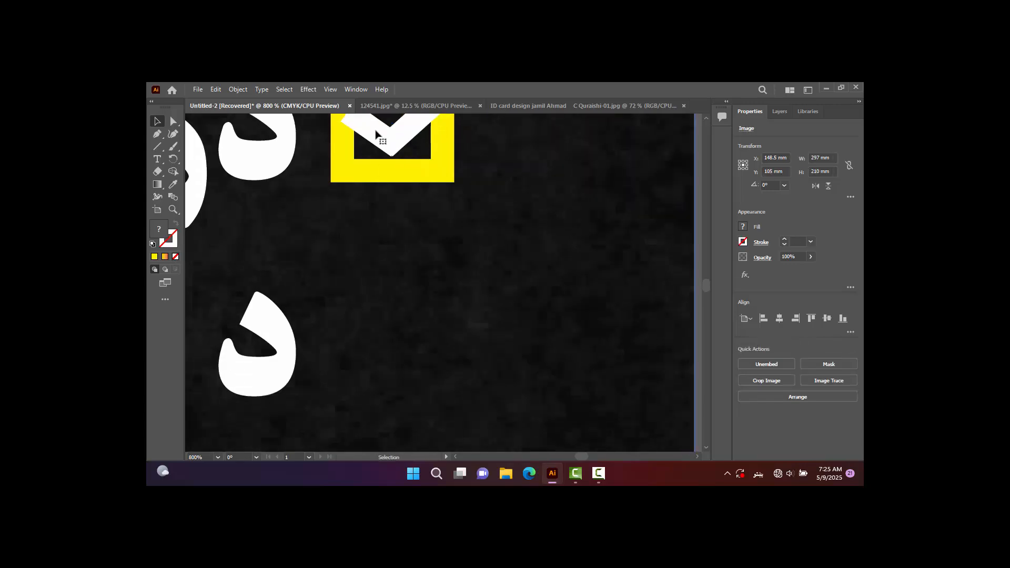
{"action": "scroll", "coordinate": [392, 138], "scroll_direction": "up", "scroll_amount": 1}
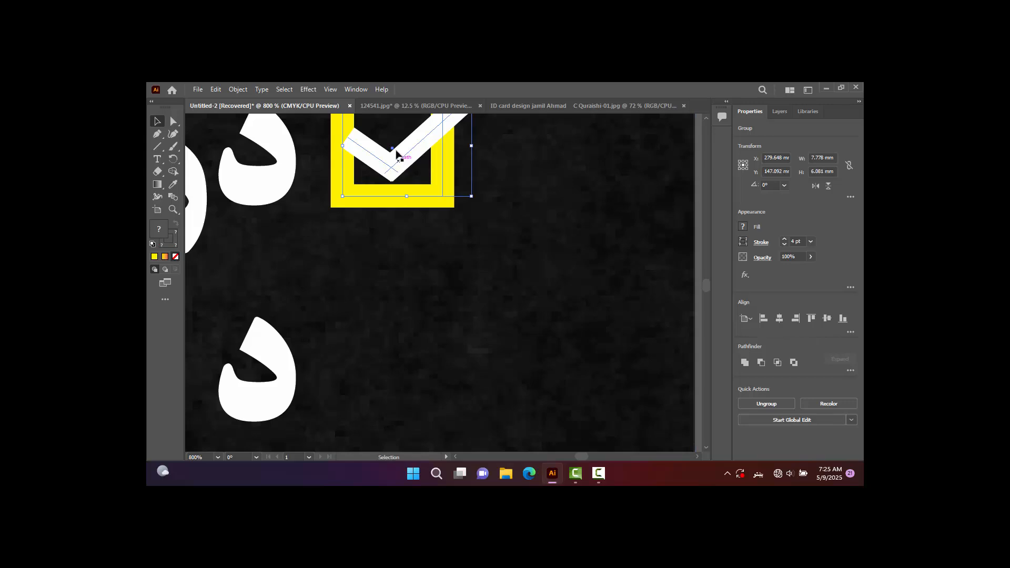
{"action": "left_click_drag", "start_coordinate": [398, 157], "coordinate": [397, 288]}
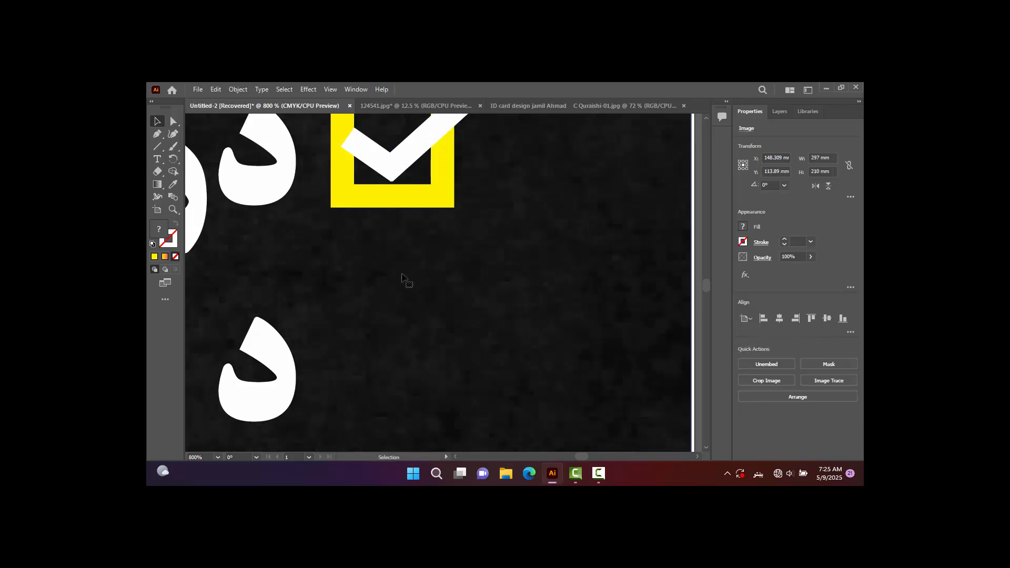
{"action": "key", "text": "ctrl+z"}
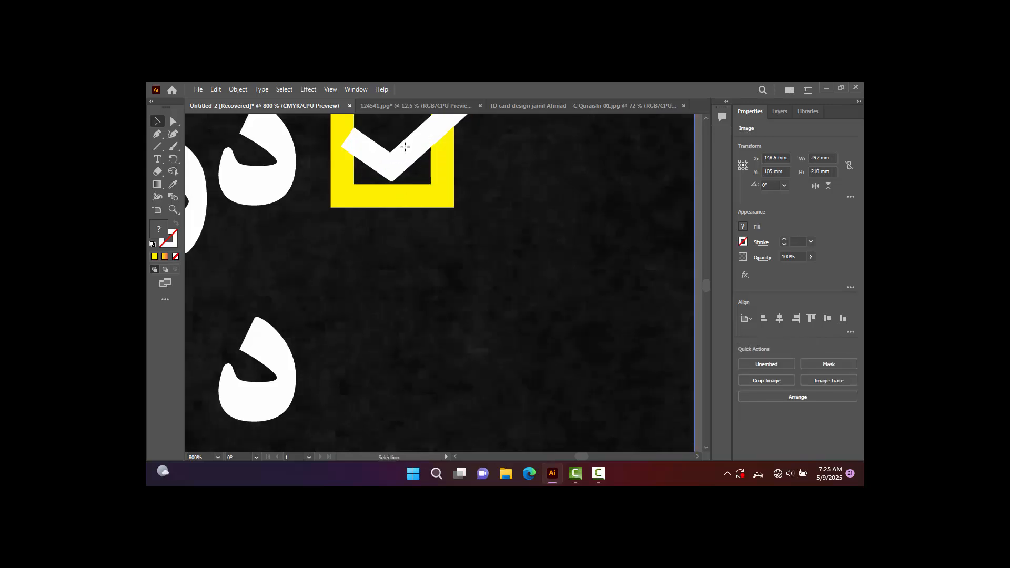
Step: Place another check box copy beside the third topic line, at about X 279.65 mm, Y 160.29 mm
{"action": "left_click_drag", "start_coordinate": [352, 148], "coordinate": [356, 363]}
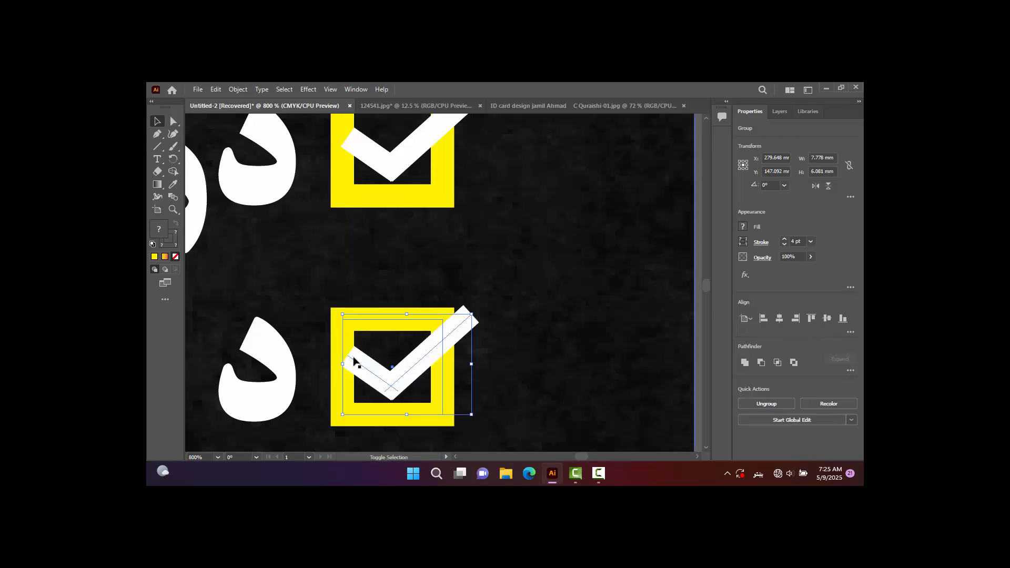
{"action": "key", "text": "a"}
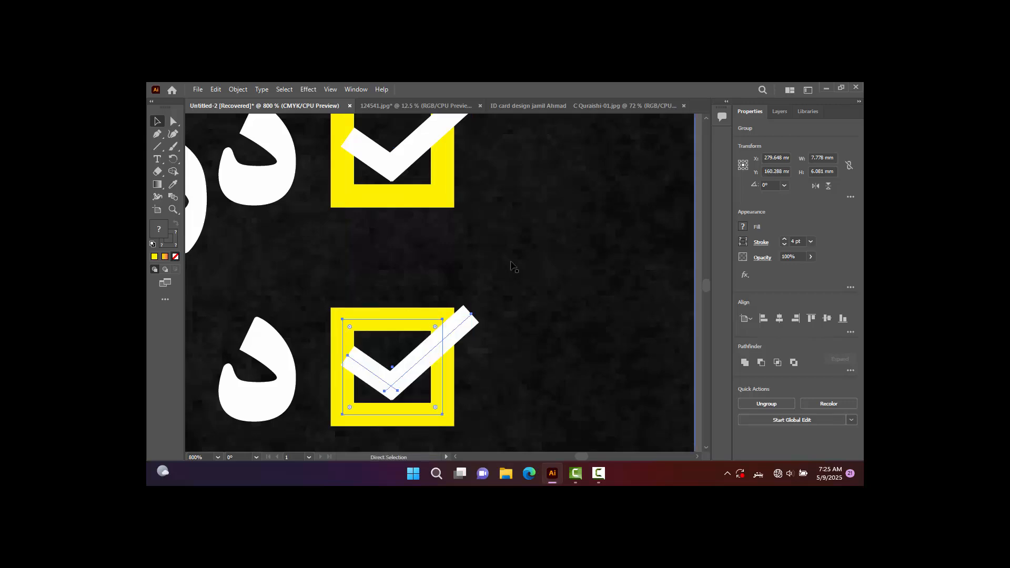
{"action": "key", "text": "ctrl+minus"}
{"action": "key", "text": "ctrl+minus"}
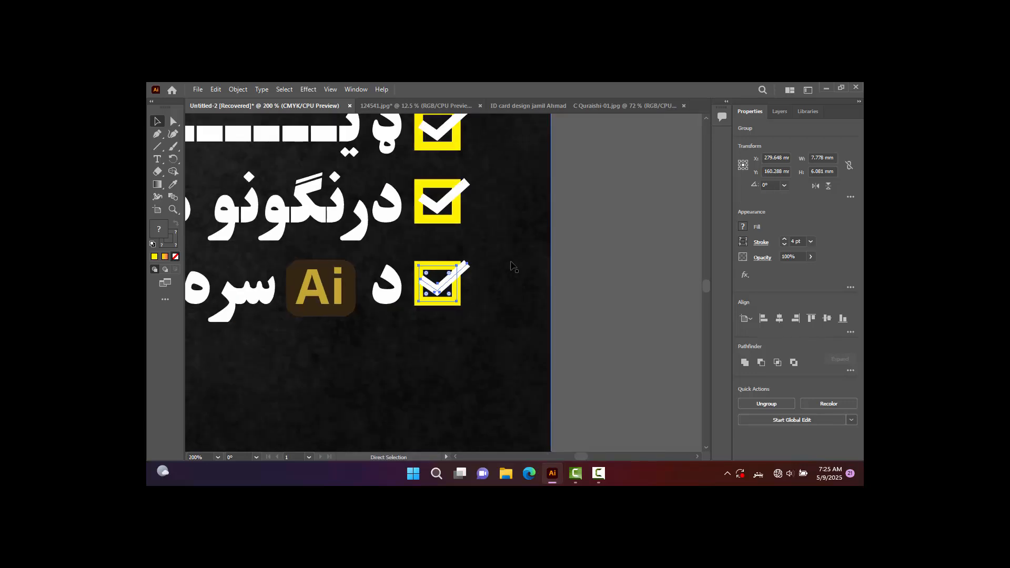
{"action": "key", "text": "ctrl+minus"}
{"action": "key", "text": "v"}
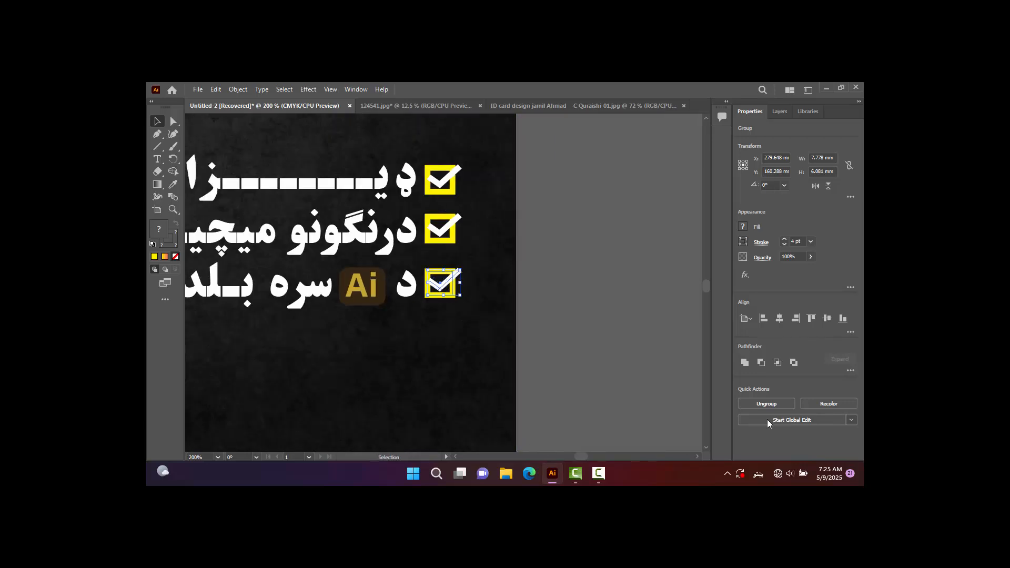
Step: Nudge the topic text block up and slightly toward the check boxes, to about X 235.16 mm, Y 146.78 mm
{"action": "left_click", "coordinate": [278, 204]}
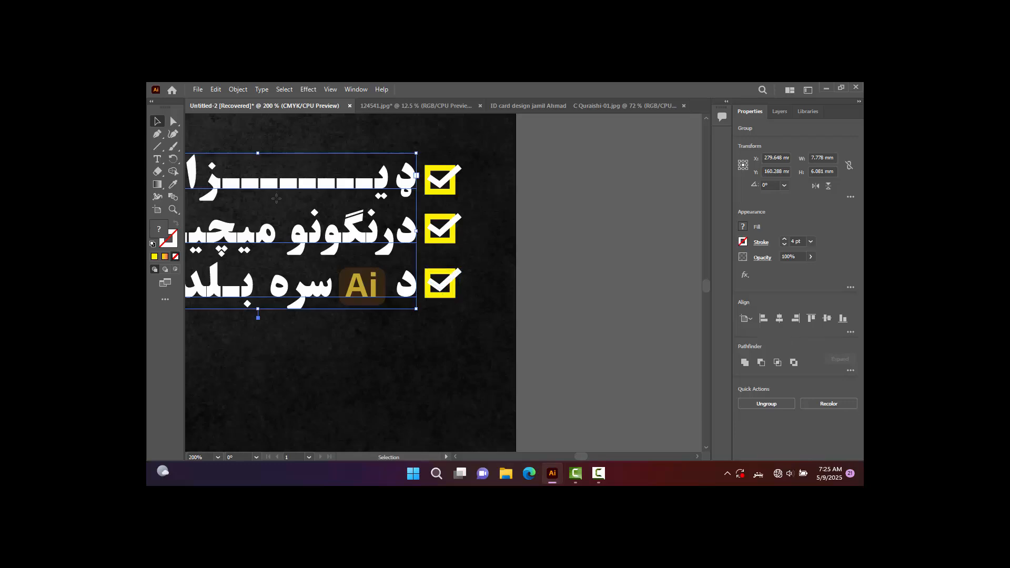
{"action": "key", "text": "Up"}
{"action": "key", "text": "Up"}
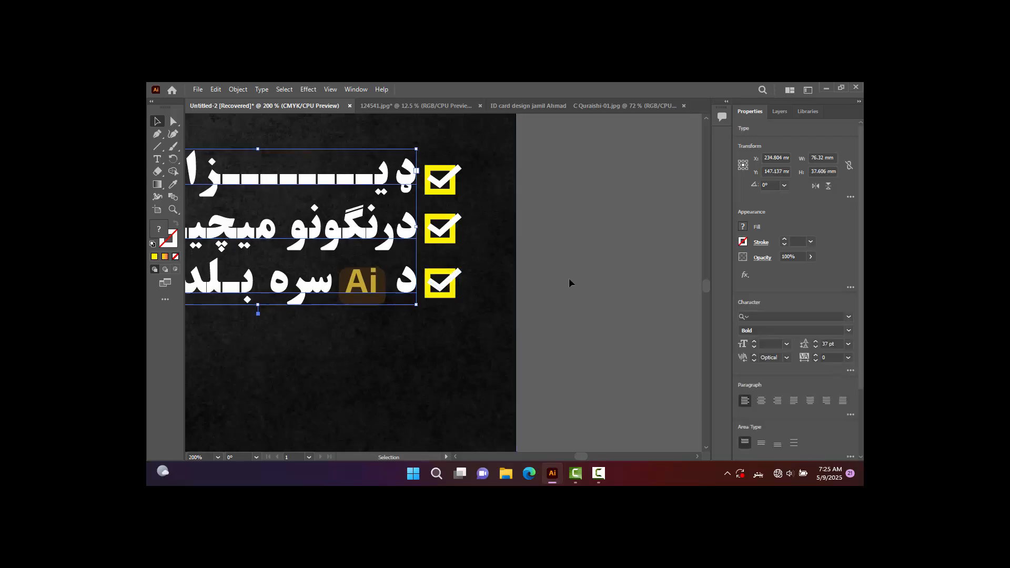
{"action": "key", "text": "Right"}
{"action": "left_click", "coordinate": [347, 299]}
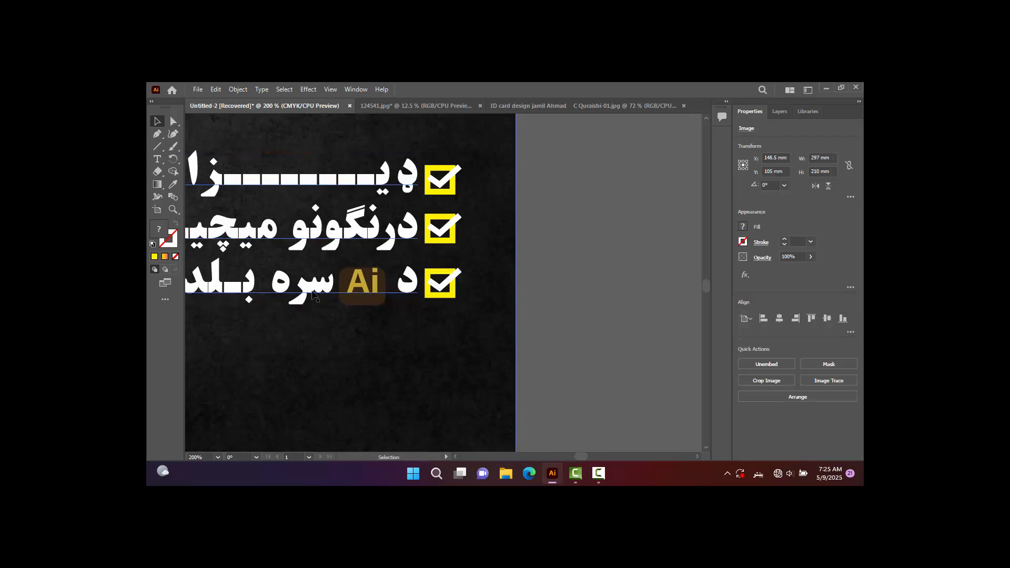
Step: Shorten the topic text frame to uncover the brown rectangle behind "Ai", and move that rectangle to about X 259.72 mm, Y 160.54 mm
{"action": "left_click", "coordinate": [308, 287]}
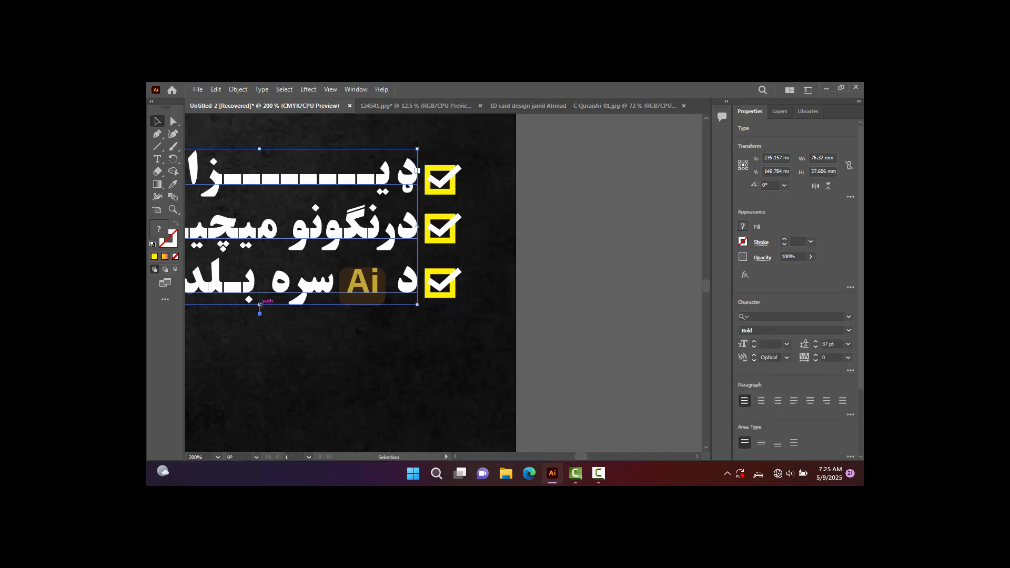
{"action": "left_click_drag", "start_coordinate": [259, 305], "coordinate": [260, 263]}
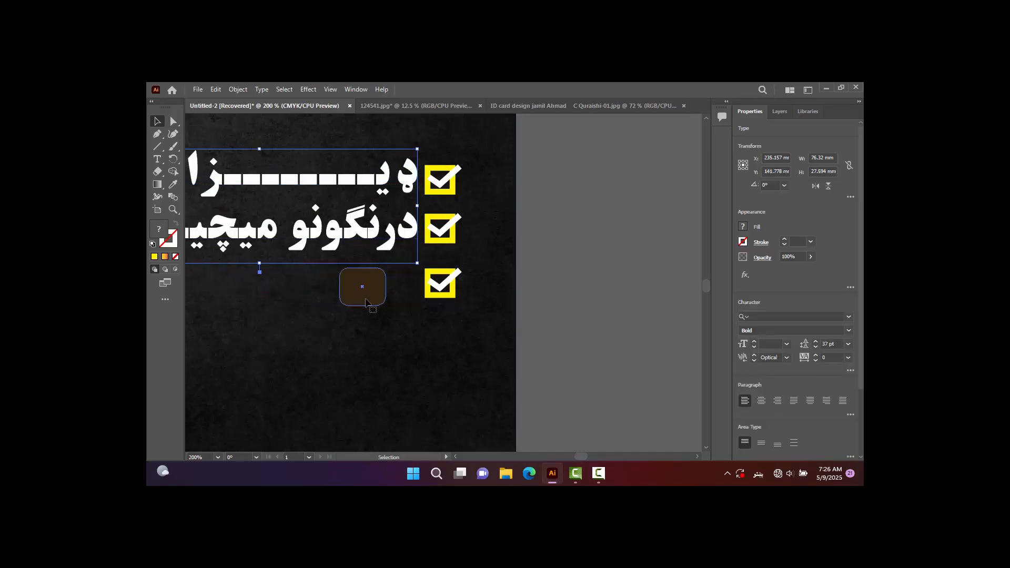
{"action": "left_click_drag", "start_coordinate": [366, 297], "coordinate": [366, 295]}
{"action": "left_click", "coordinate": [283, 254]}
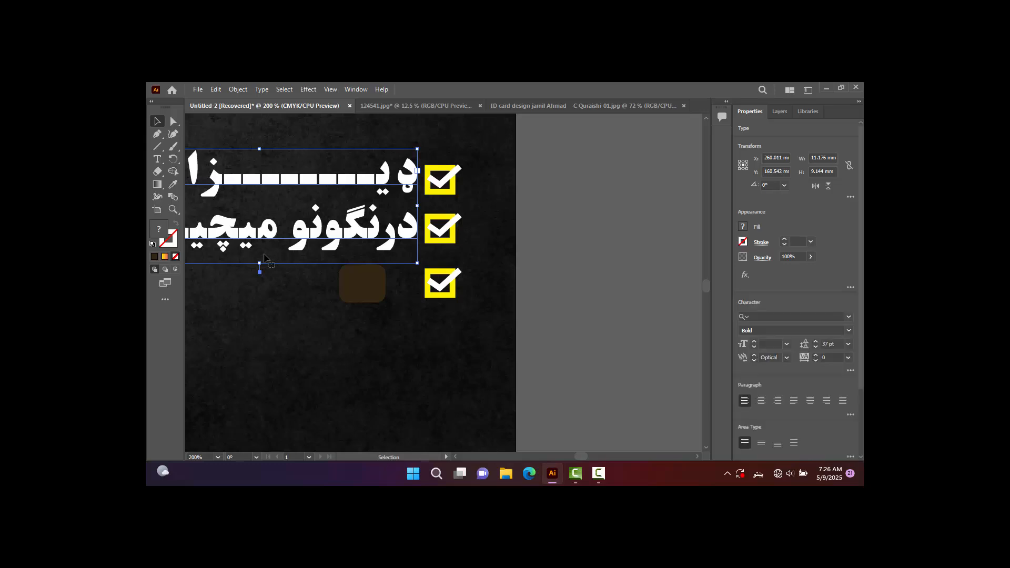
{"action": "left_click_drag", "start_coordinate": [260, 264], "coordinate": [282, 263]}
{"action": "left_click", "coordinate": [376, 304]}
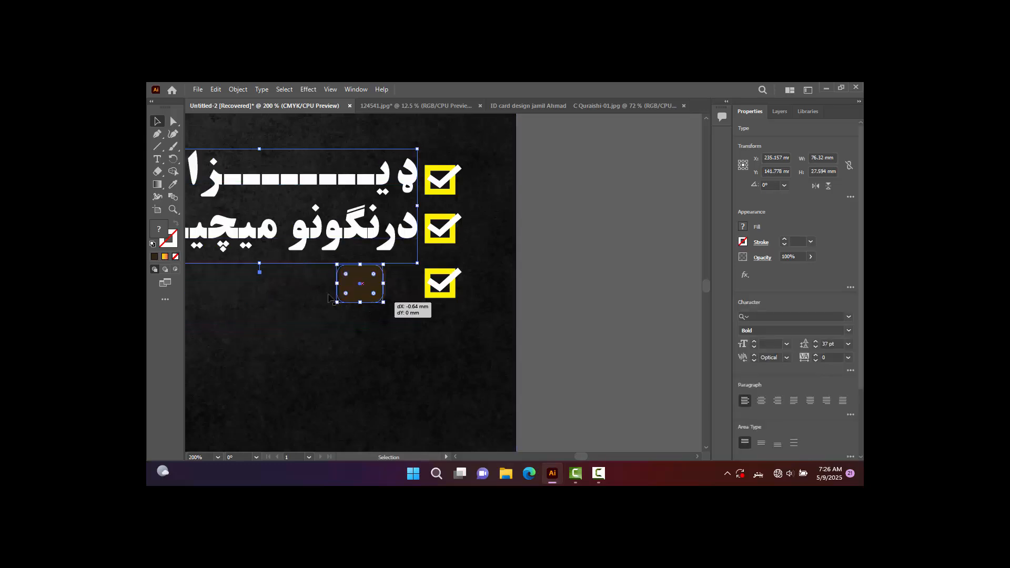
{"action": "left_click", "coordinate": [259, 266]}
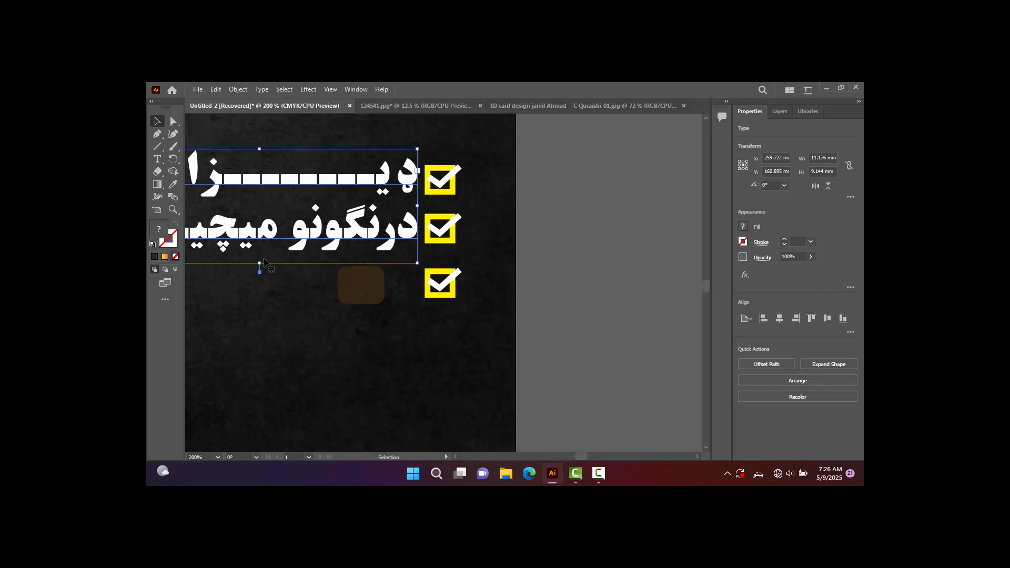
{"action": "mouse_move", "coordinate": [264, 264]}
{"action": "left_mouse_down"}
{"action": "mouse_move", "coordinate": [271, 317]}
{"action": "mouse_move", "coordinate": [271, 272]}
{"action": "left_mouse_up"}
{"action": "left_click", "coordinate": [354, 306]}
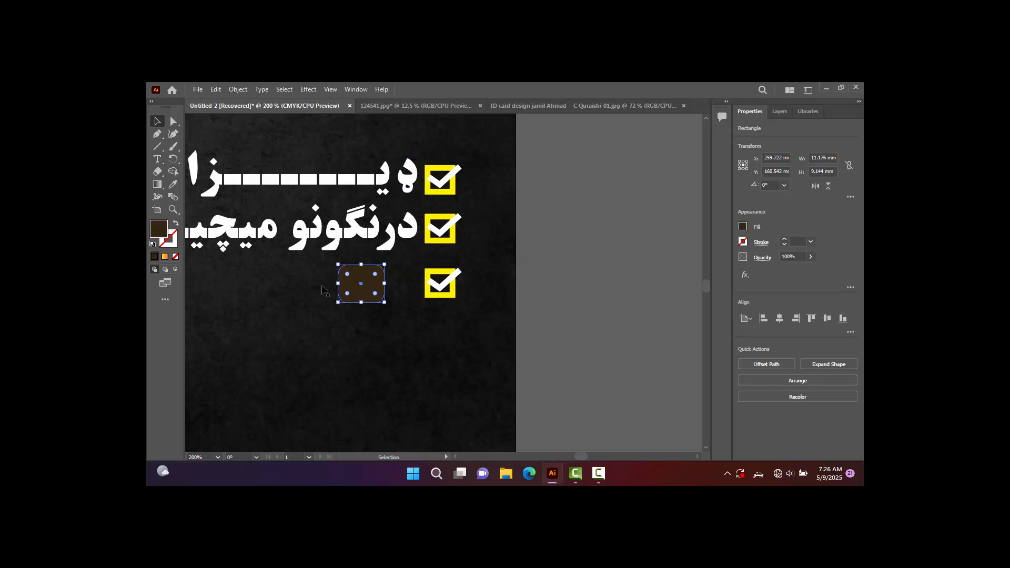
Step: Extend the topic text frame back down over the third line, to a height of about 39.4 mm, and deselect it
{"action": "left_click", "coordinate": [258, 274]}
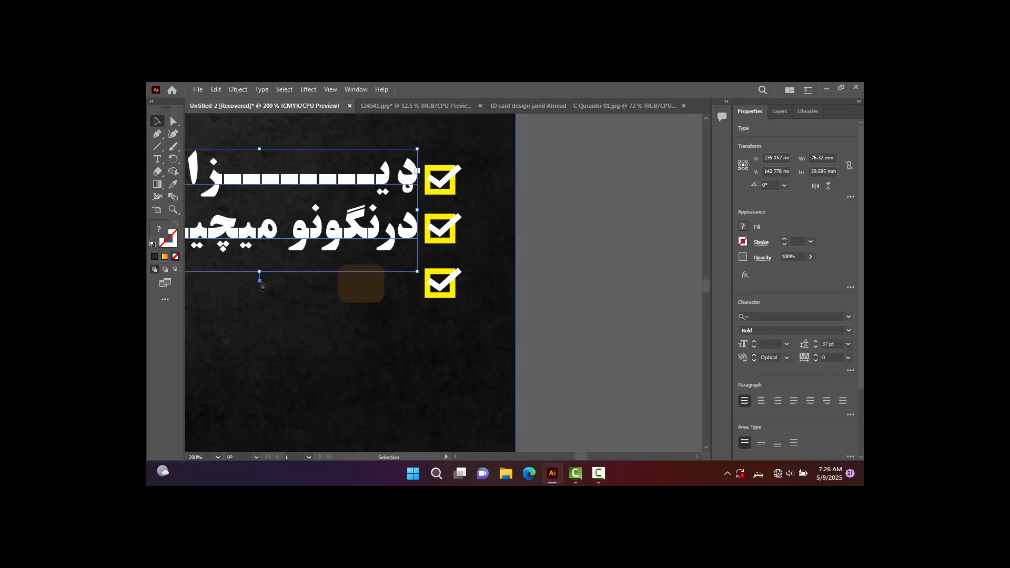
{"action": "left_click_drag", "start_coordinate": [262, 287], "coordinate": [264, 321]}
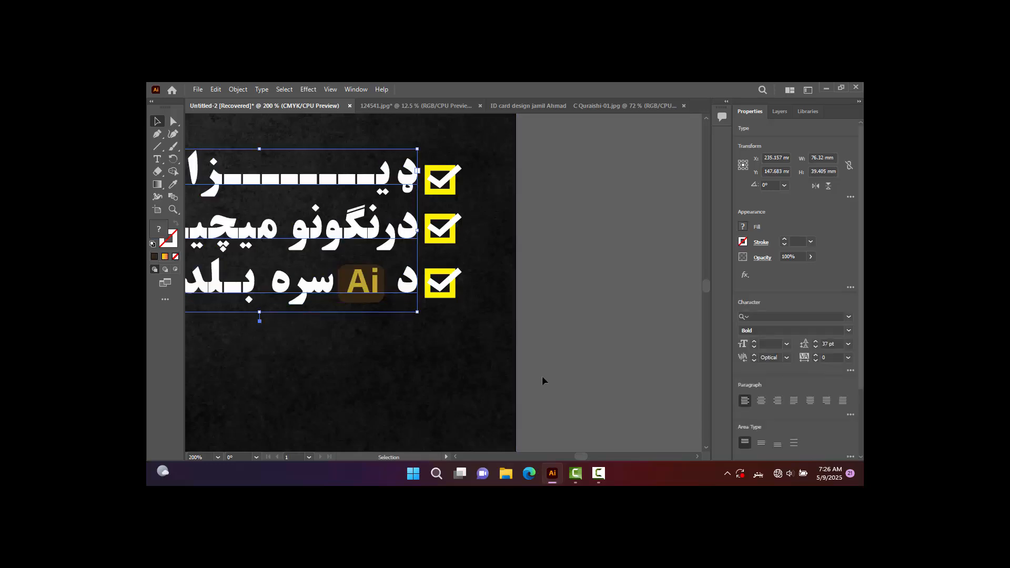
{"action": "left_click", "coordinate": [513, 365]}
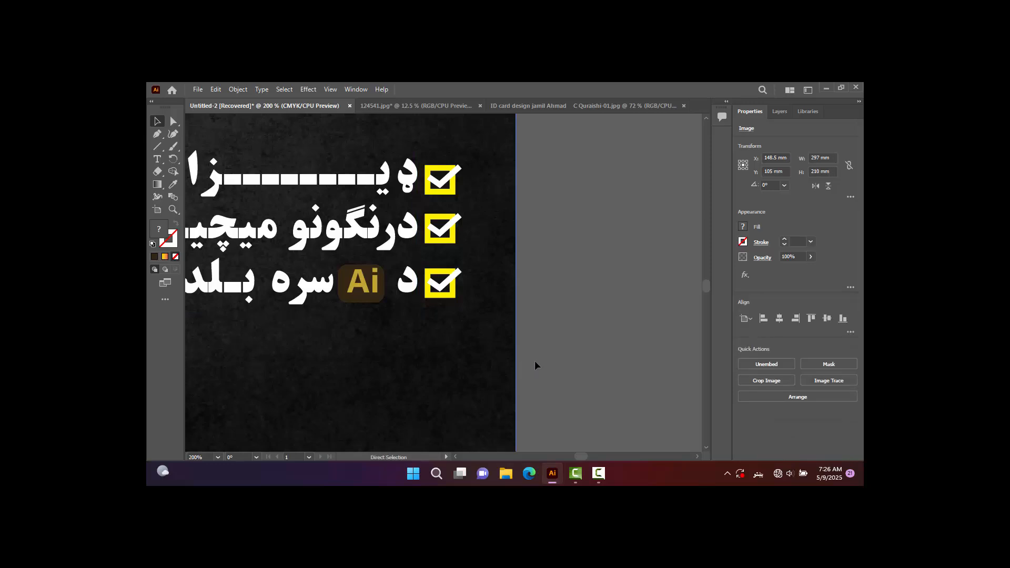
{"action": "key", "text": "ctrl+minus"}
{"action": "key", "text": "ctrl+minus"}
{"action": "key", "text": "ctrl+minus"}
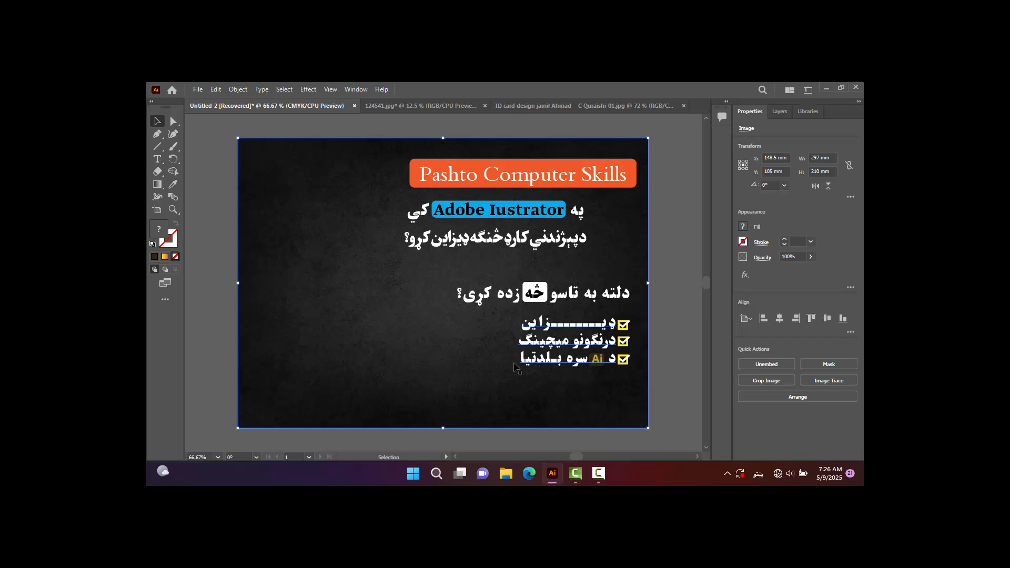
Step: Bring the Pashto "subscribe" text line along the artboard's lower edge to the front so it shows over the background
{"action": "scroll", "coordinate": [533, 364], "scroll_direction": "down", "scroll_amount": 7}
{"action": "left_click_drag", "start_coordinate": [532, 371], "coordinate": [415, 324]}
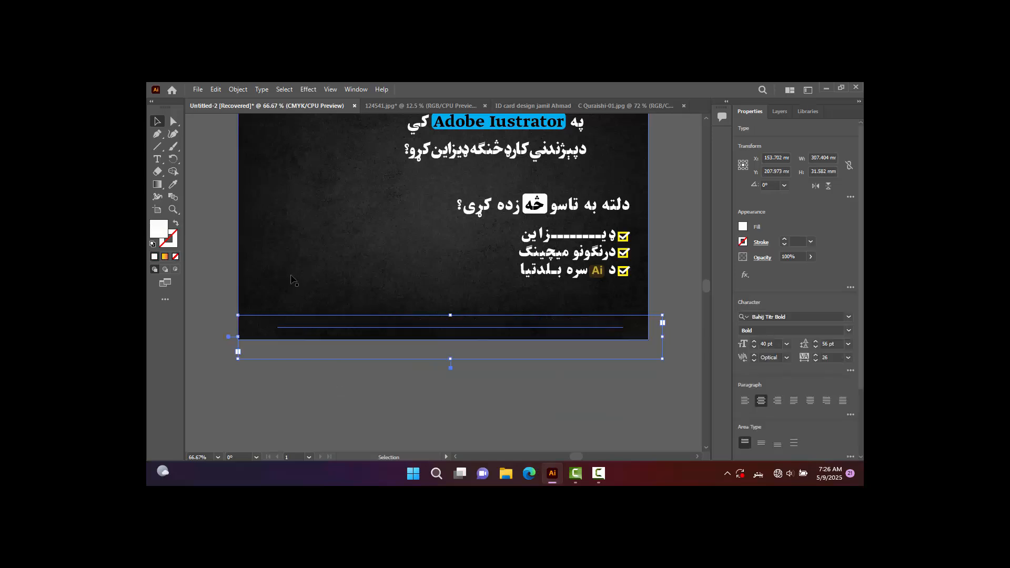
{"action": "right_click", "coordinate": [336, 325]}
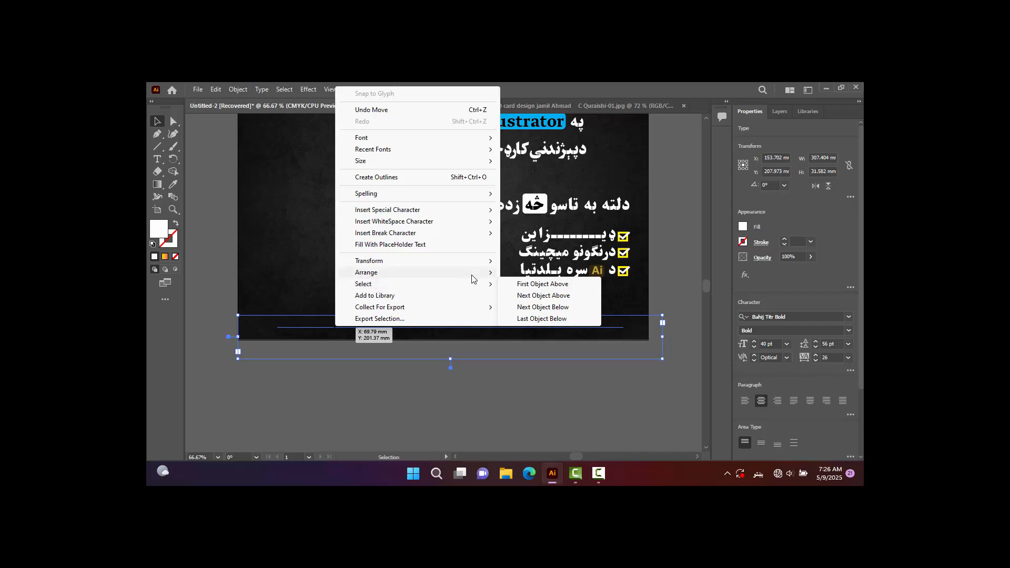
{"action": "left_click", "coordinate": [532, 273]}
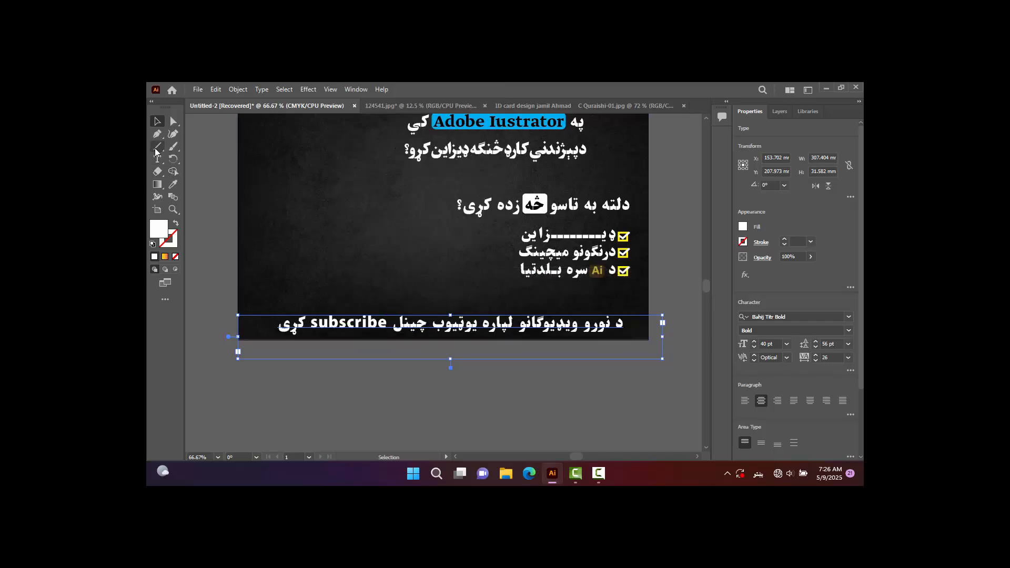
Step: Draw a rectangle about 57.8 by 11.2 mm over the word "subscribe" and fill it red
{"action": "left_click_drag", "start_coordinate": [156, 152], "coordinate": [205, 146]}
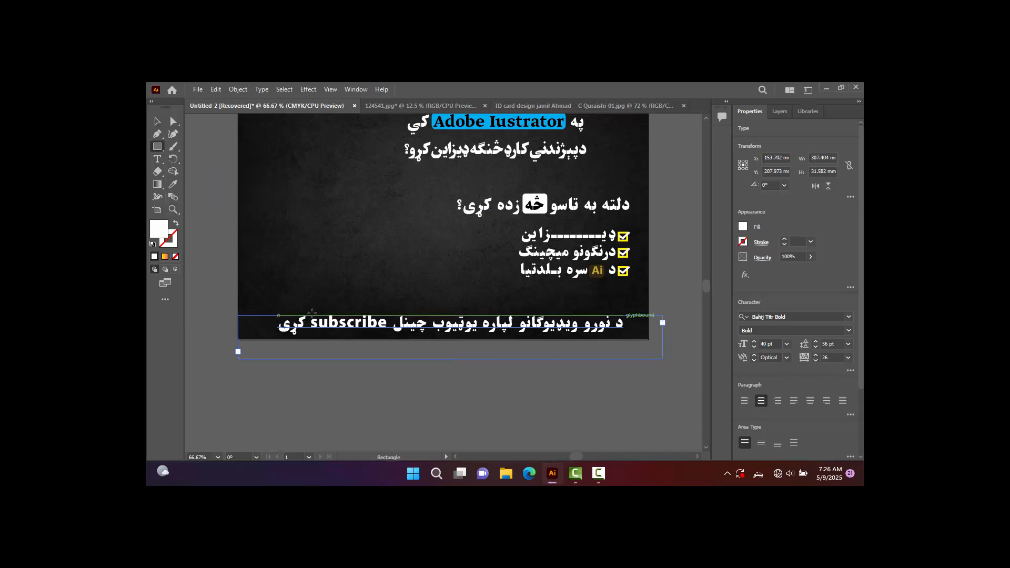
{"action": "left_click_drag", "start_coordinate": [310, 314], "coordinate": [390, 330]}
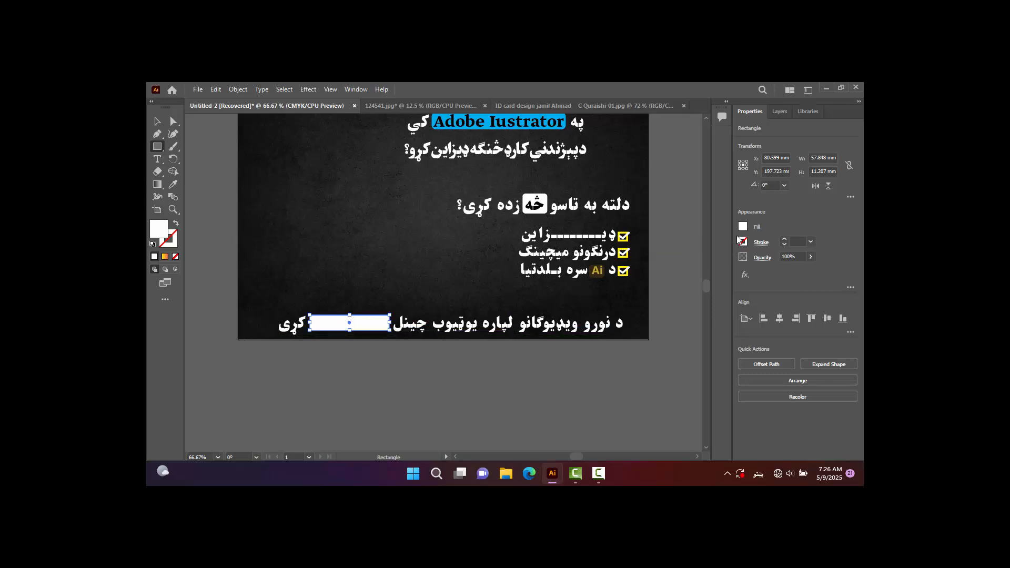
{"action": "left_click", "coordinate": [742, 226]}
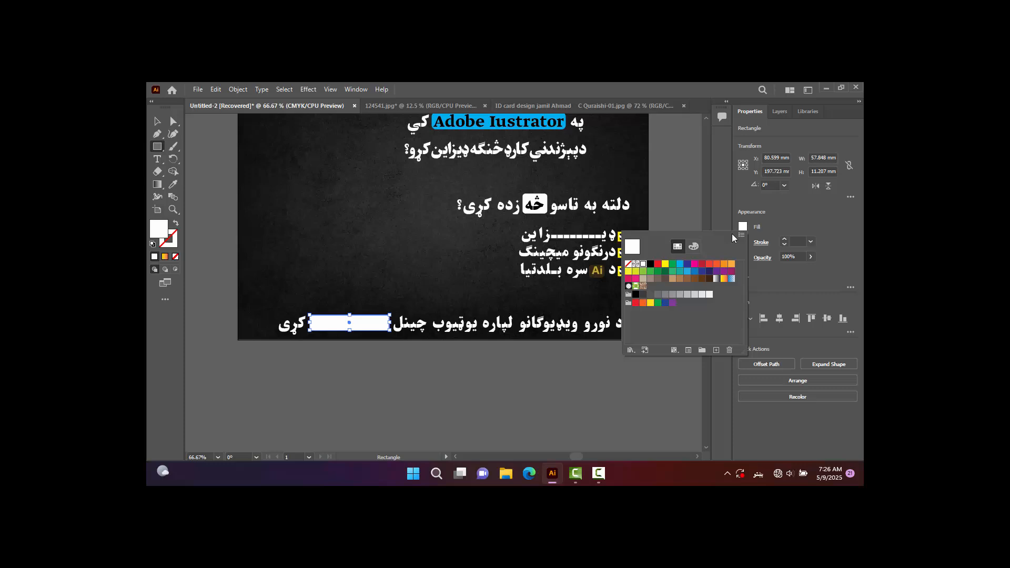
{"action": "left_click", "coordinate": [658, 264]}
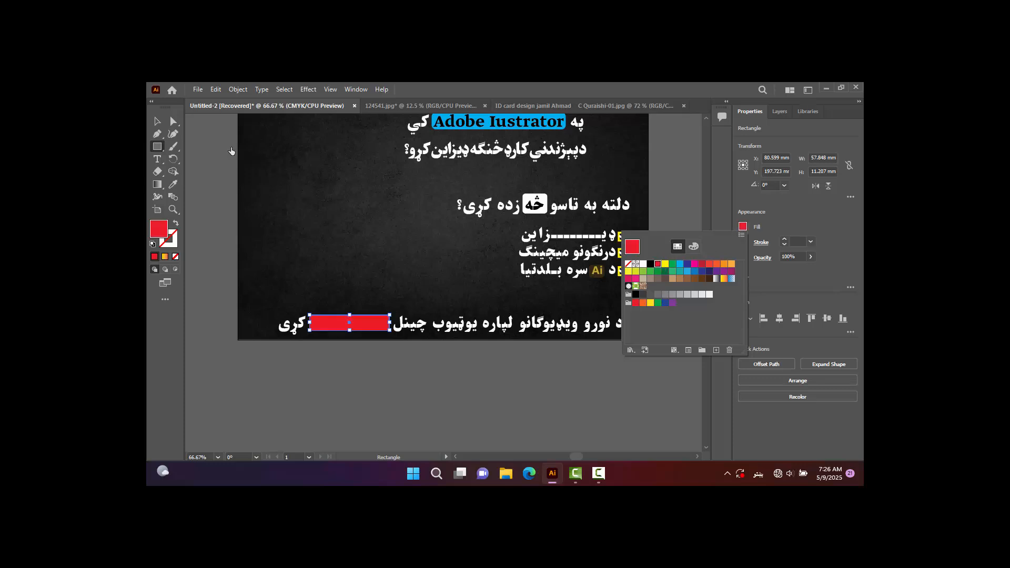
Step: Round the corners of the red rectangle over "subscribe" to a radius of about 1.73 mm
{"action": "left_click", "coordinate": [160, 123]}
{"action": "key", "text": "ctrl+minus"}
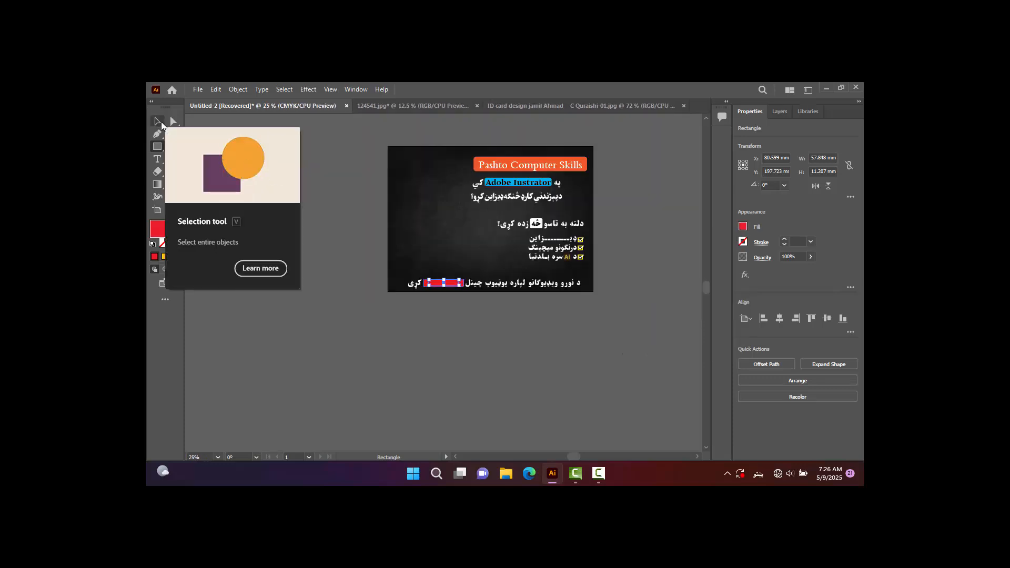
{"action": "key", "text": "ctrl+plus"}
{"action": "key", "text": "ctrl+plus"}
{"action": "key", "text": "ctrl+plus"}
{"action": "key", "text": "ctrl+plus"}
{"action": "key", "text": "ctrl+plus"}
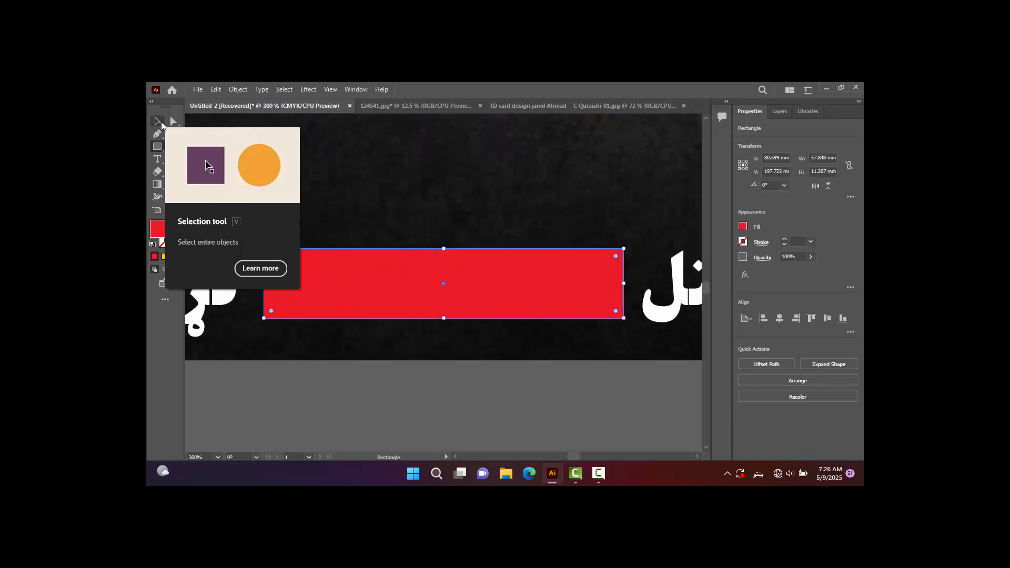
{"action": "left_click_drag", "start_coordinate": [617, 258], "coordinate": [610, 260]}
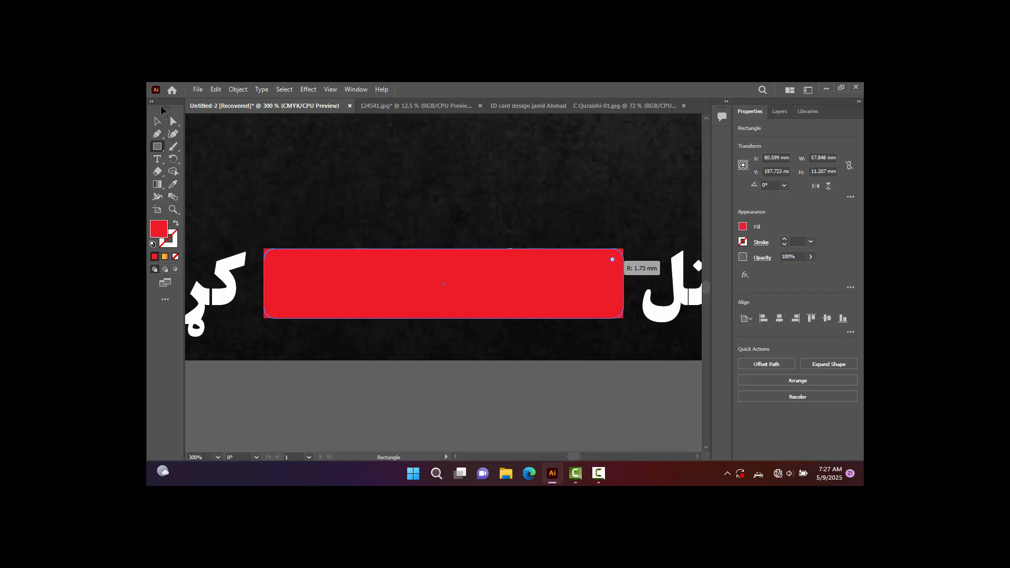
{"action": "left_click", "coordinate": [158, 123]}
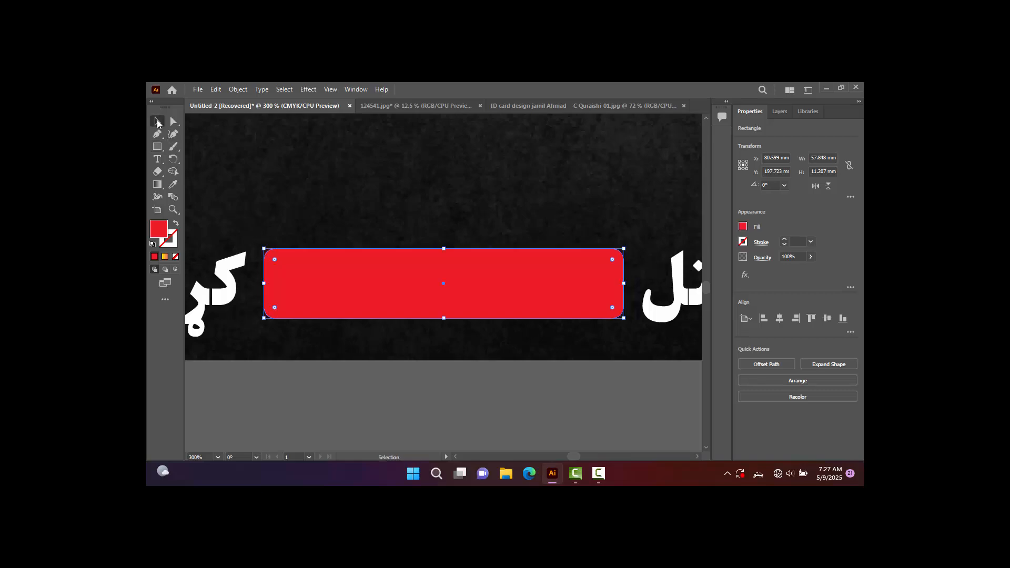
Step: Bring the Pashto subscribe text line in front of the red rounded rectangle and deselect it
{"action": "left_click", "coordinate": [241, 261]}
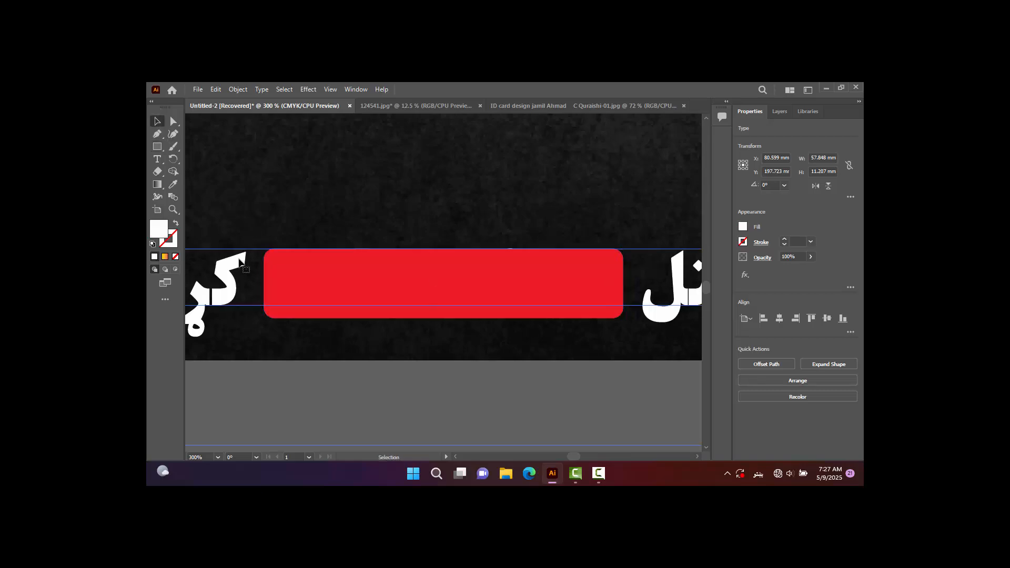
{"action": "right_click", "coordinate": [240, 262]}
{"action": "mouse_move", "coordinate": [304, 408]}
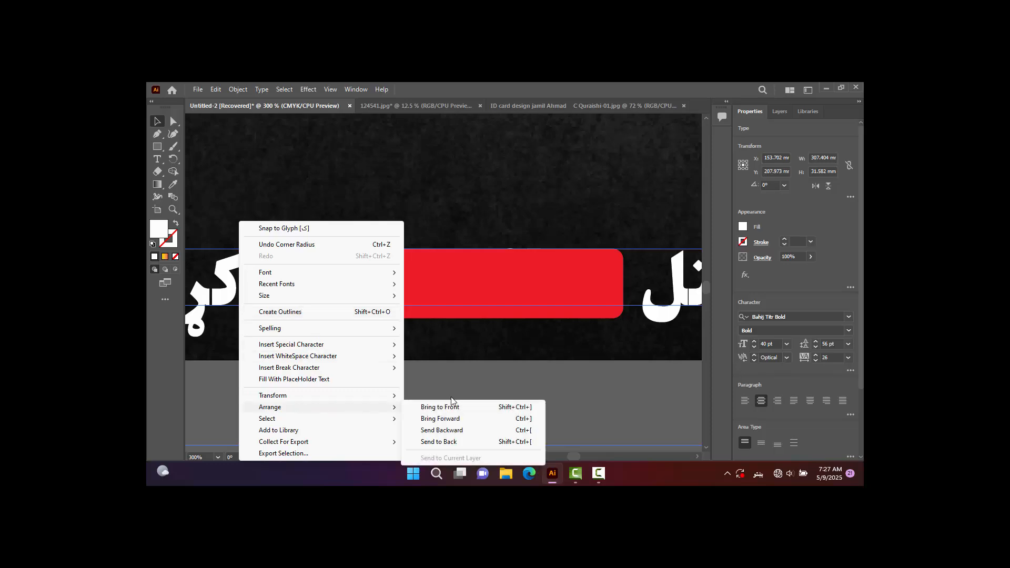
{"action": "left_click", "coordinate": [459, 408]}
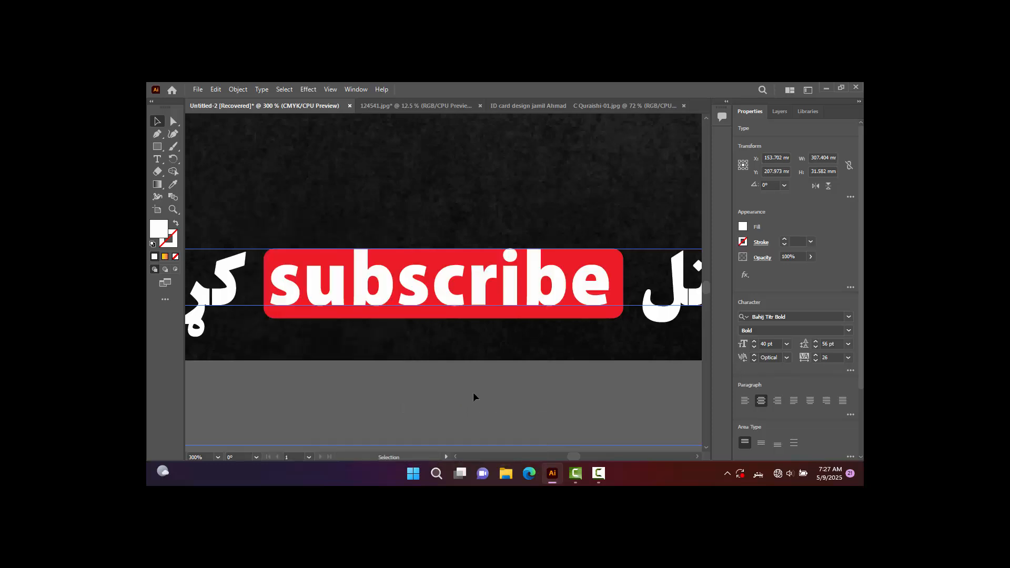
{"action": "left_click", "coordinate": [472, 393]}
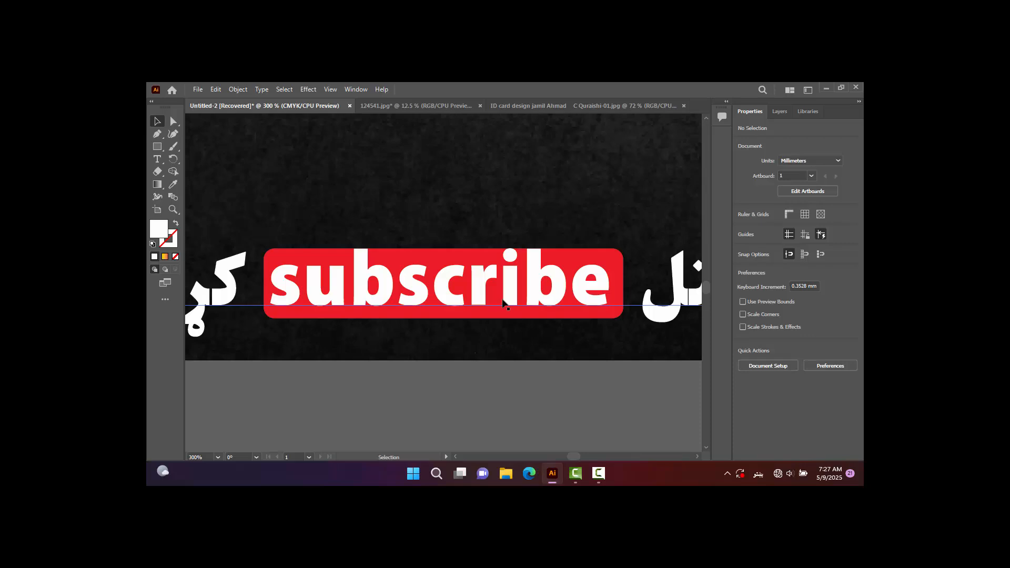
Step: Nudge the subscribe text line down by one 0.3528 mm increment to centre the word on its red rectangle, and deselect it
{"action": "left_click", "coordinate": [526, 288]}
{"action": "key", "text": "Down"}
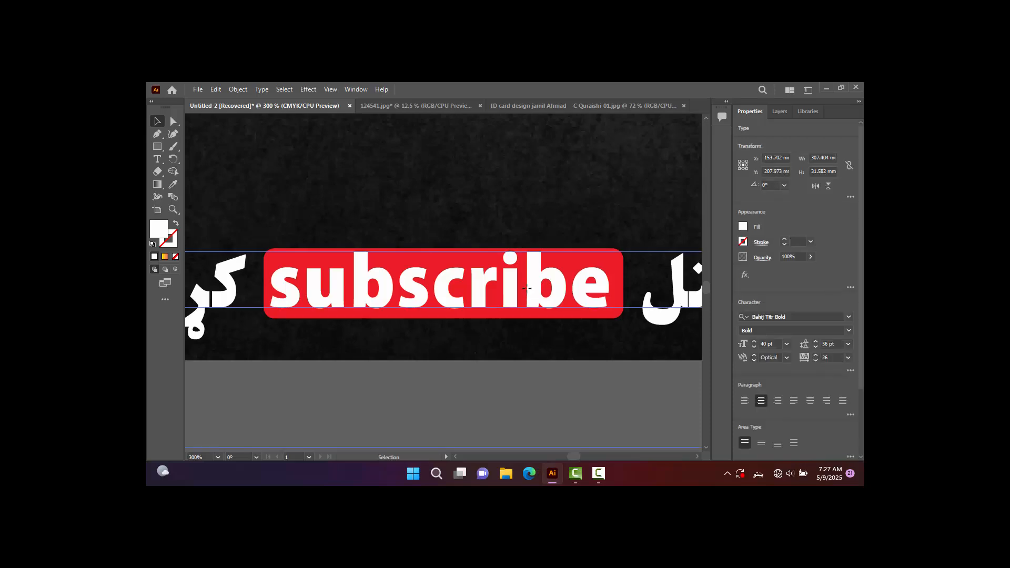
{"action": "left_click", "coordinate": [541, 385]}
{"action": "key", "text": "ctrl+minus"}
{"action": "key", "text": "ctrl+minus"}
{"action": "key", "text": "ctrl+minus"}
{"action": "key", "text": "ctrl+minus"}
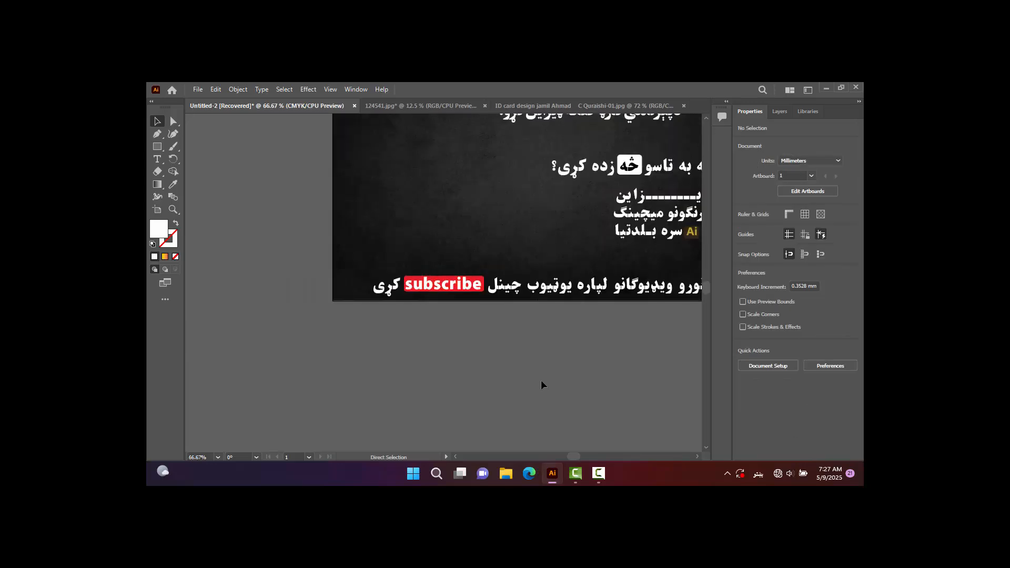
Step: Try placing the dark ID card image from the other document on the thumbnail, beside the topic text, and delete it
{"action": "scroll", "coordinate": [542, 387], "scroll_direction": "up", "scroll_amount": 2}
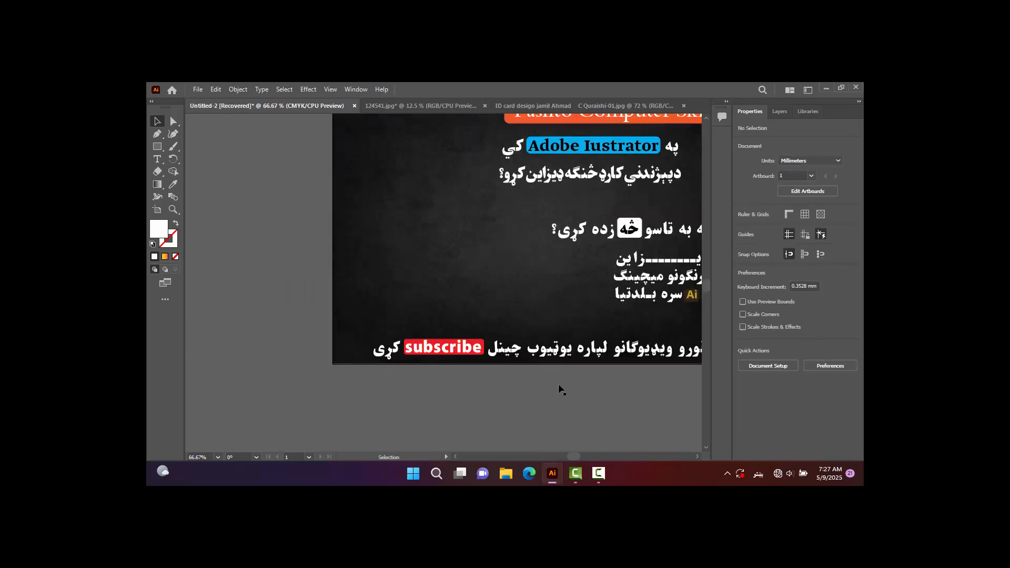
{"action": "left_click_drag", "start_coordinate": [528, 372], "coordinate": [452, 323]}
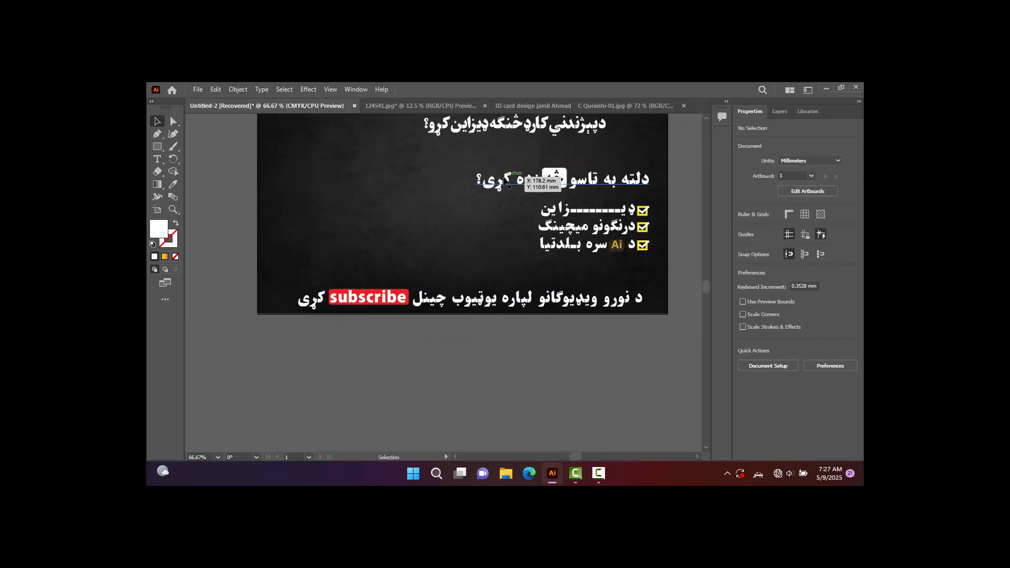
{"action": "left_click", "coordinate": [556, 105]}
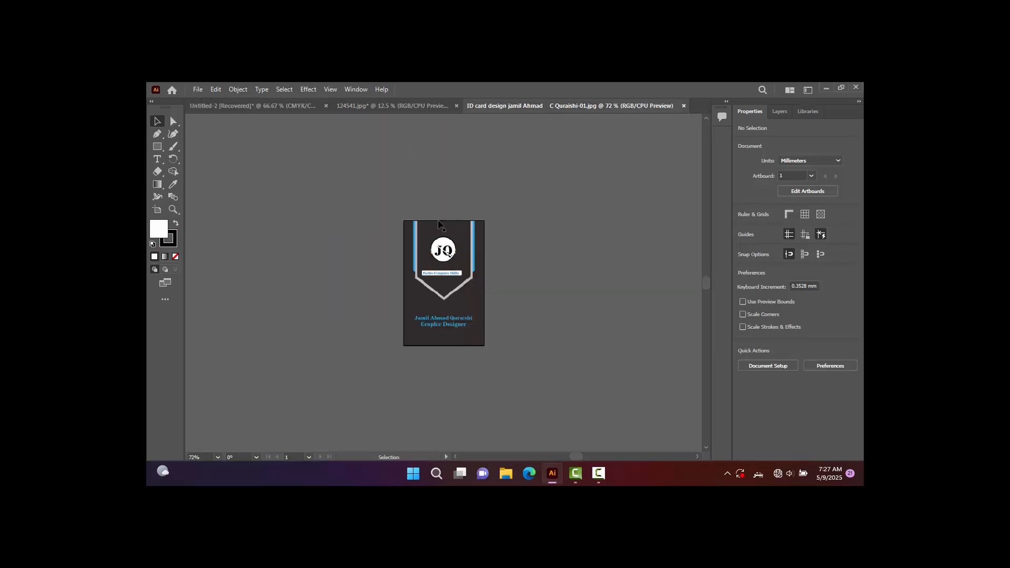
{"action": "left_click", "coordinate": [269, 106]}
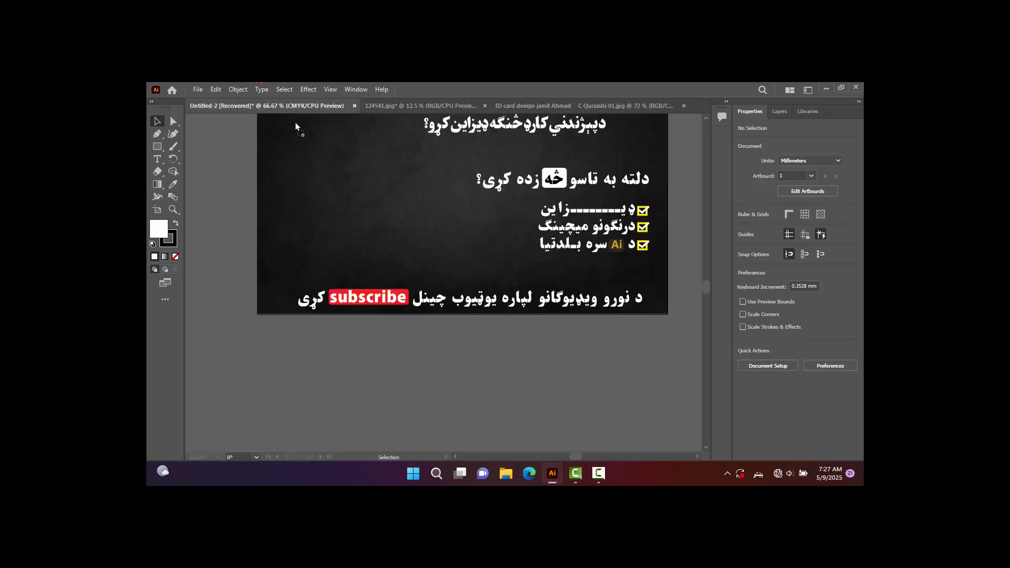
{"action": "left_click_drag", "start_coordinate": [373, 196], "coordinate": [374, 194]}
{"action": "scroll", "coordinate": [374, 229], "scroll_direction": "up", "scroll_amount": 3}
{"action": "scroll", "coordinate": [375, 230], "scroll_direction": "up", "scroll_amount": 3}
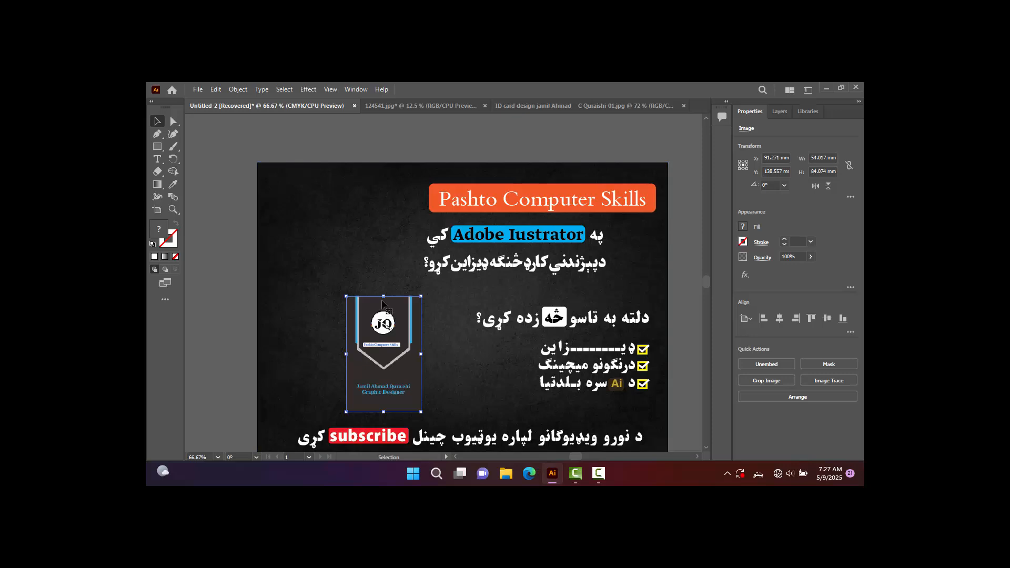
{"action": "key", "text": "Delete"}
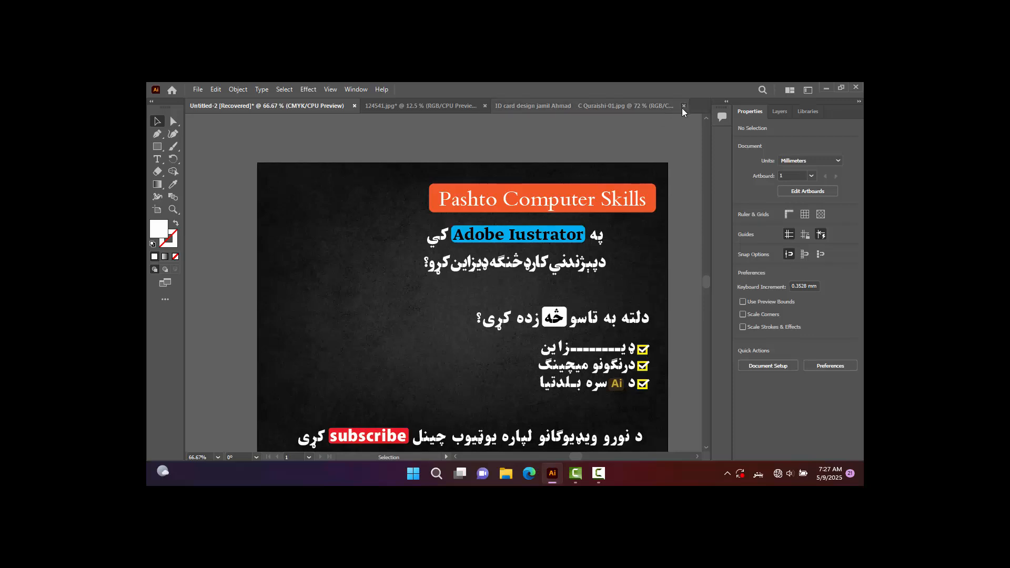
Step: Close the ID card image document and 124541.jpg without saving changes, leaving only the thumbnail document open
{"action": "left_click", "coordinate": [484, 108]}
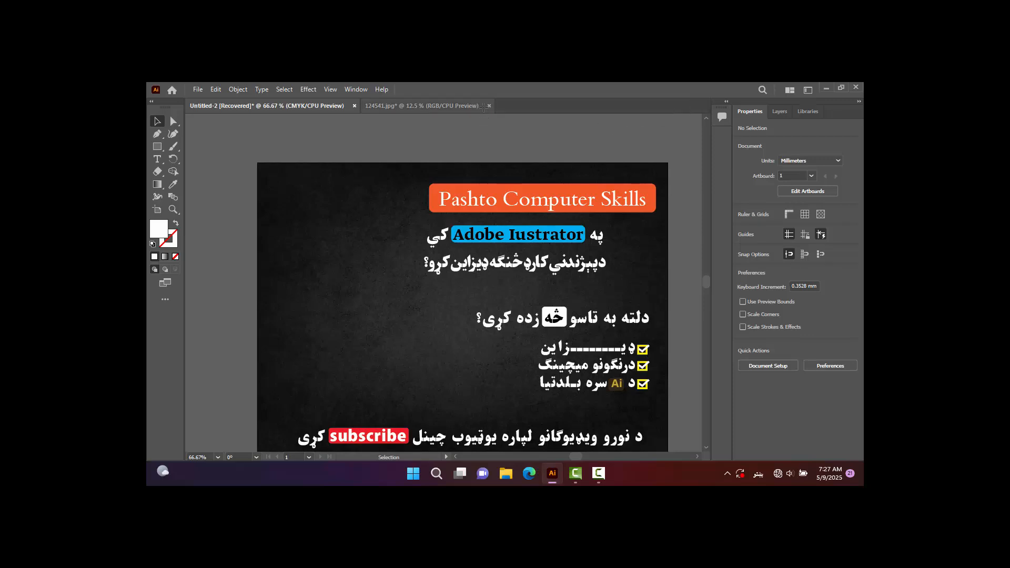
{"action": "left_click", "coordinate": [489, 106]}
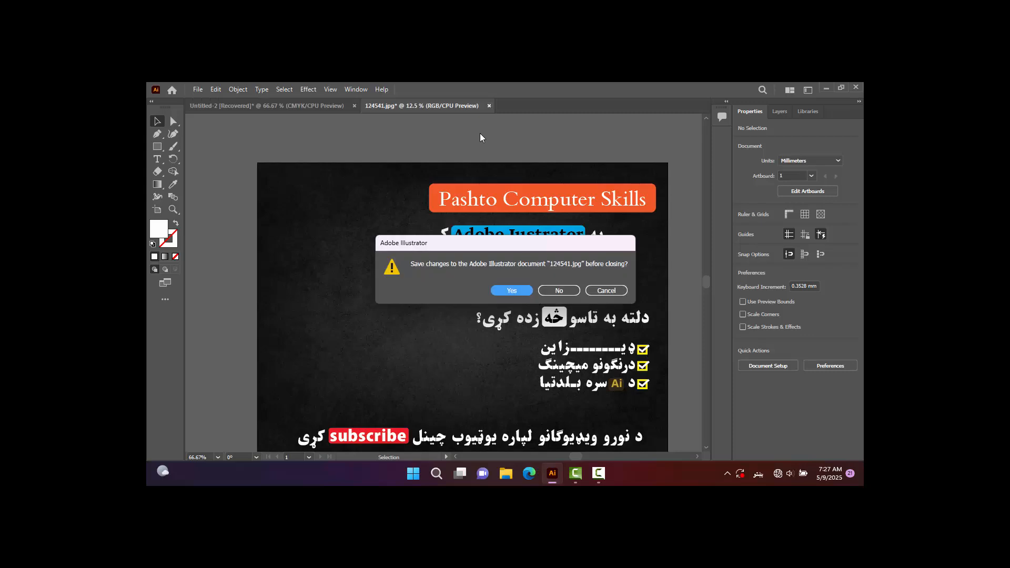
{"action": "left_click", "coordinate": [559, 291]}
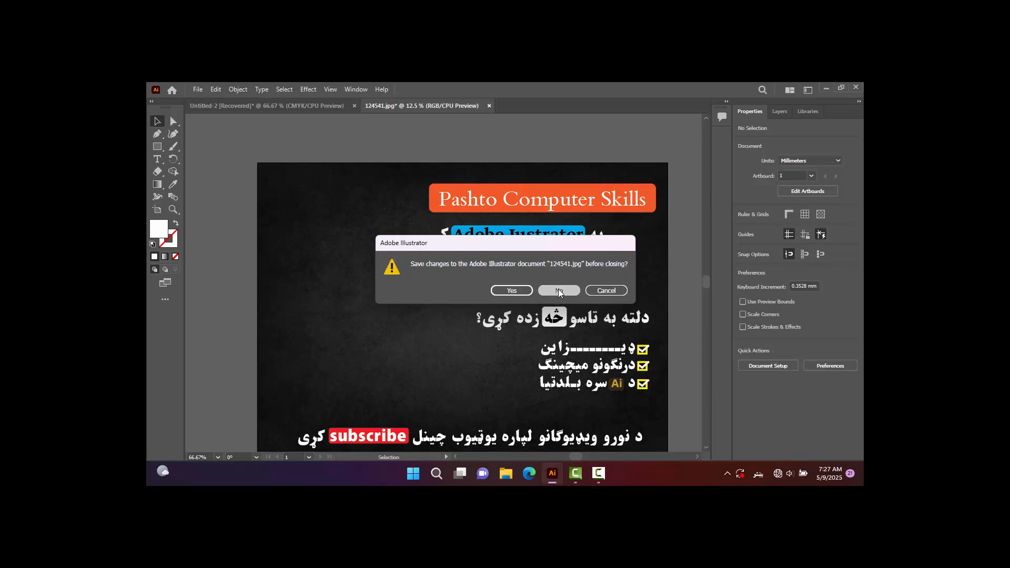
{"action": "left_click", "coordinate": [608, 290]}
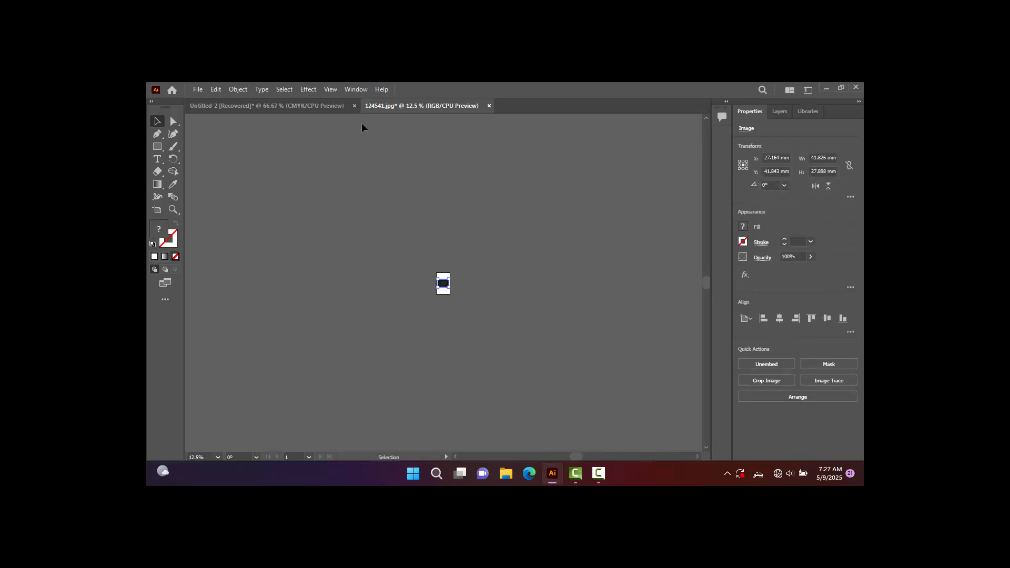
{"action": "left_click", "coordinate": [320, 103]}
{"action": "left_click", "coordinate": [387, 111]}
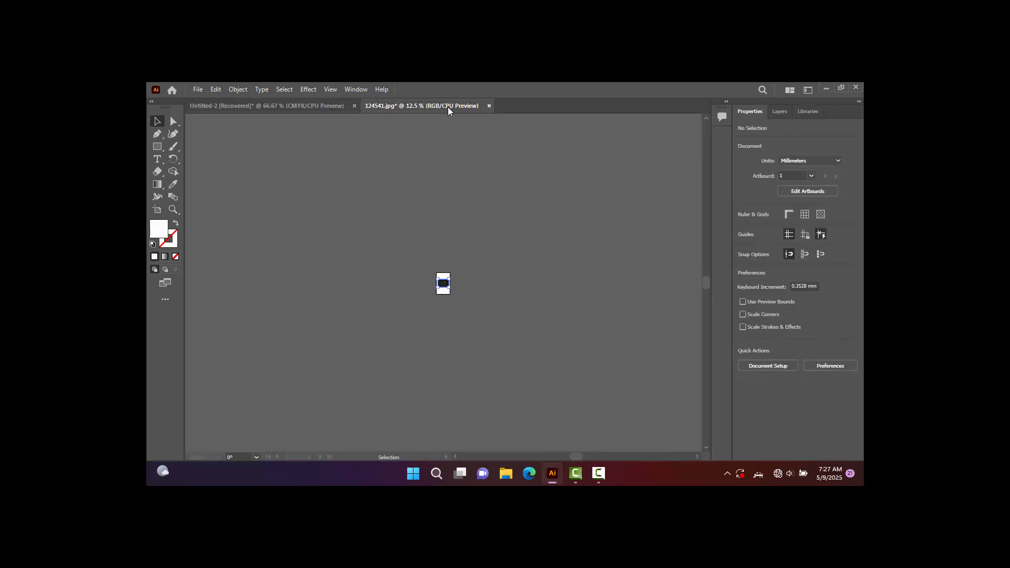
{"action": "left_click", "coordinate": [488, 106]}
{"action": "left_click", "coordinate": [558, 290]}
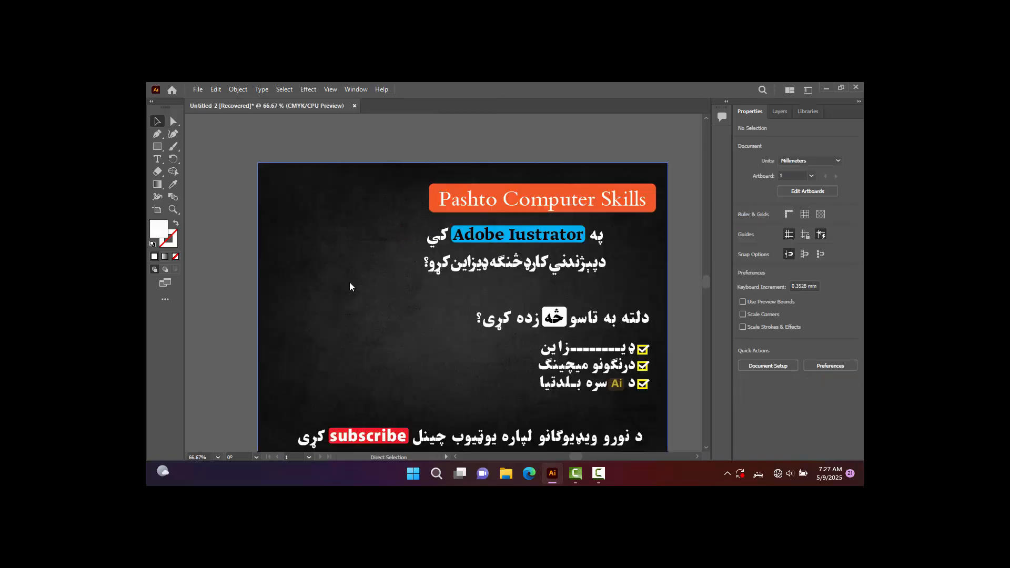
Step: Open the purple-and-green Markazi Mekhanaki School ID card image from the Design Photo folder
{"action": "key", "text": "ctrl+o"}
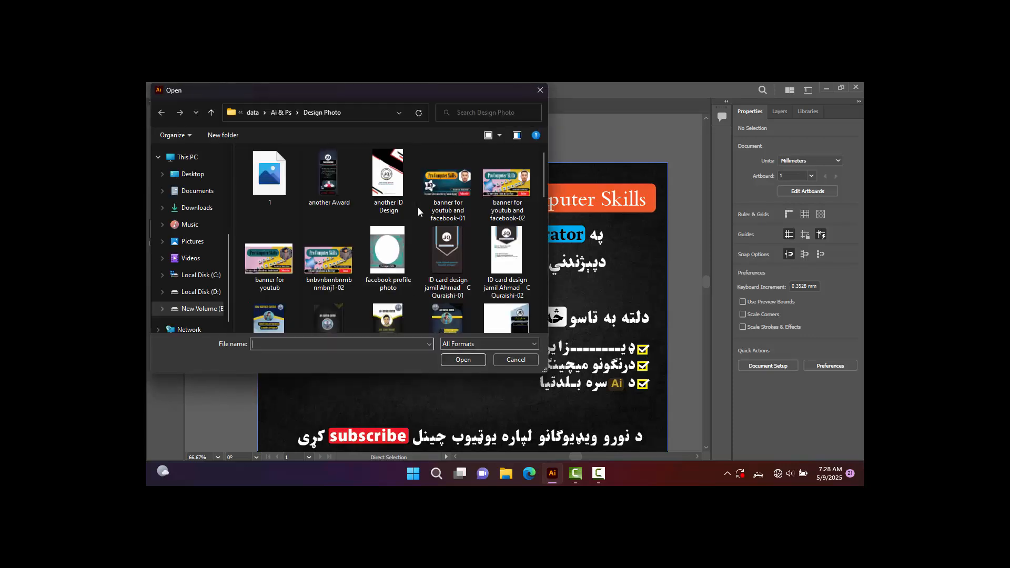
{"action": "scroll", "coordinate": [400, 247], "scroll_direction": "down", "scroll_amount": 2}
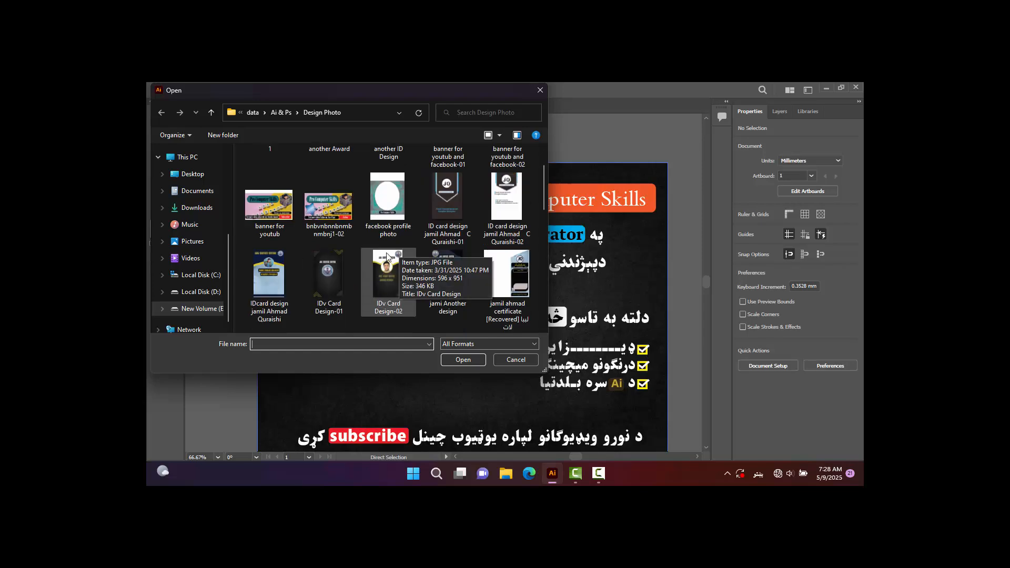
{"action": "scroll", "coordinate": [404, 258], "scroll_direction": "down", "scroll_amount": 2}
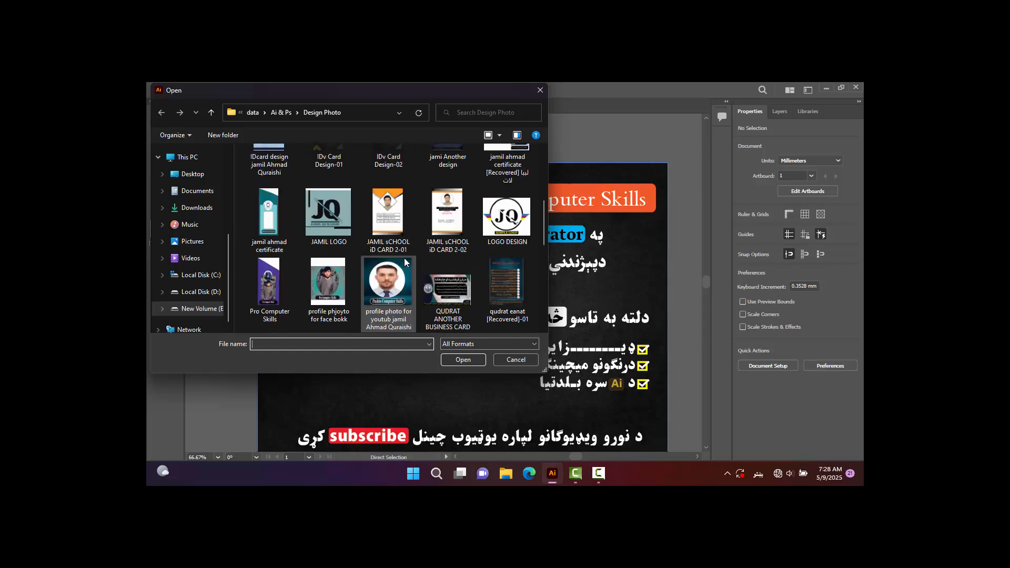
{"action": "scroll", "coordinate": [408, 253], "scroll_direction": "down", "scroll_amount": 1}
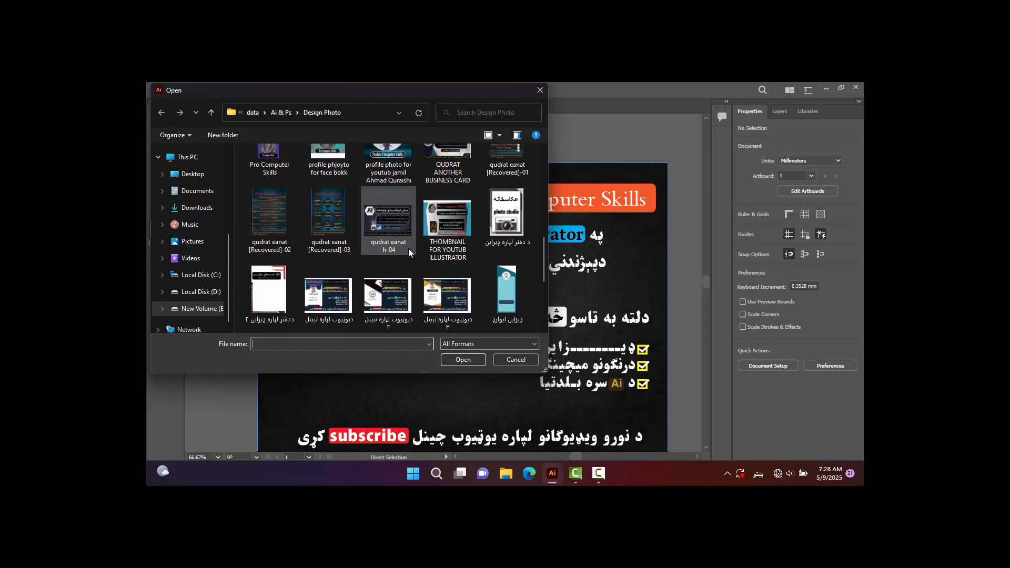
{"action": "scroll", "coordinate": [408, 255], "scroll_direction": "down", "scroll_amount": 1}
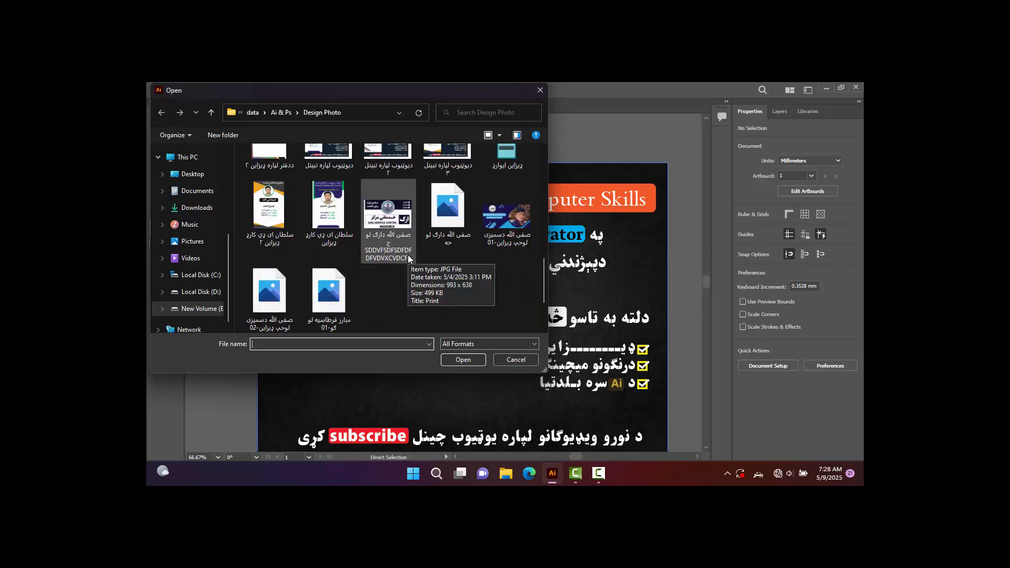
{"action": "scroll", "coordinate": [408, 254], "scroll_direction": "down", "scroll_amount": 1}
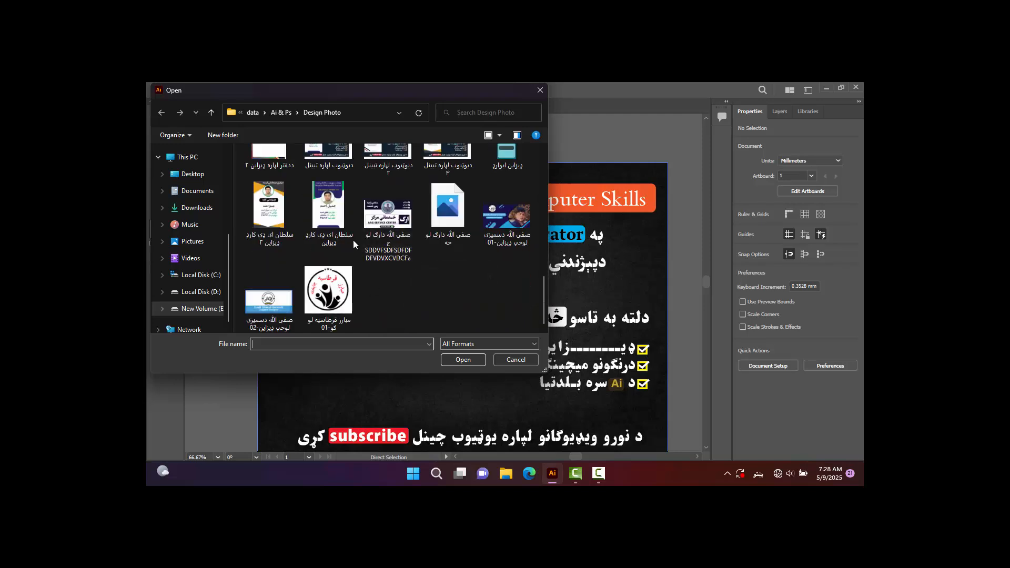
{"action": "left_click", "coordinate": [339, 225]}
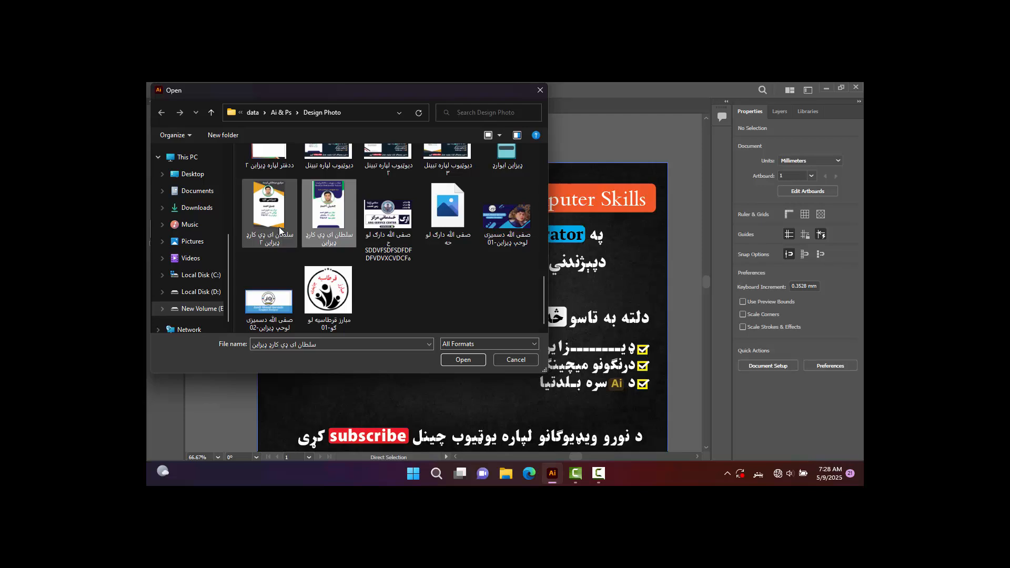
{"action": "left_click", "coordinate": [463, 358]}
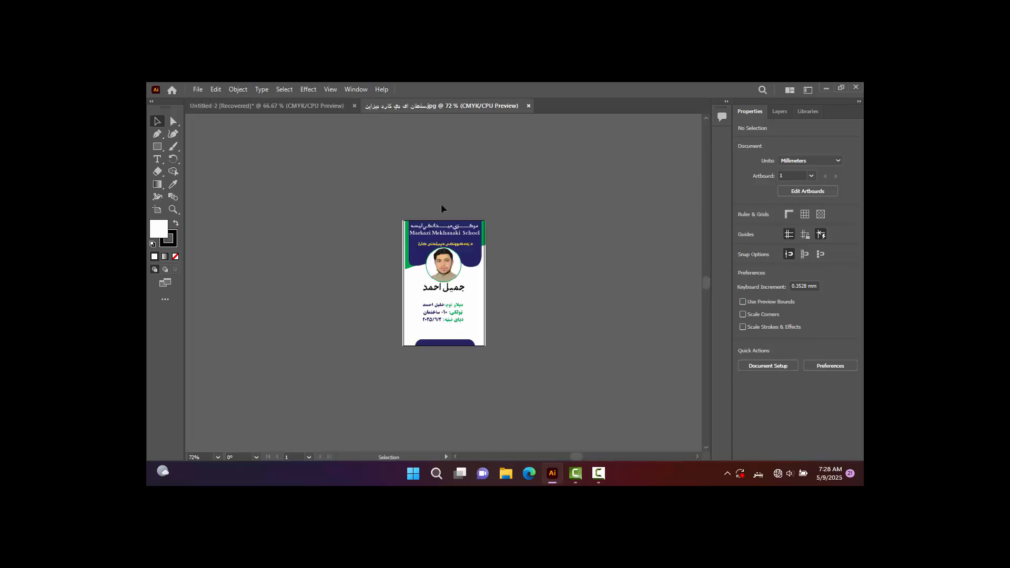
Step: Place the school ID card image on the thumbnail, beside the headings, and scale it to about 113 x 170.6 mm
{"action": "left_click_drag", "start_coordinate": [452, 278], "coordinate": [359, 217]}
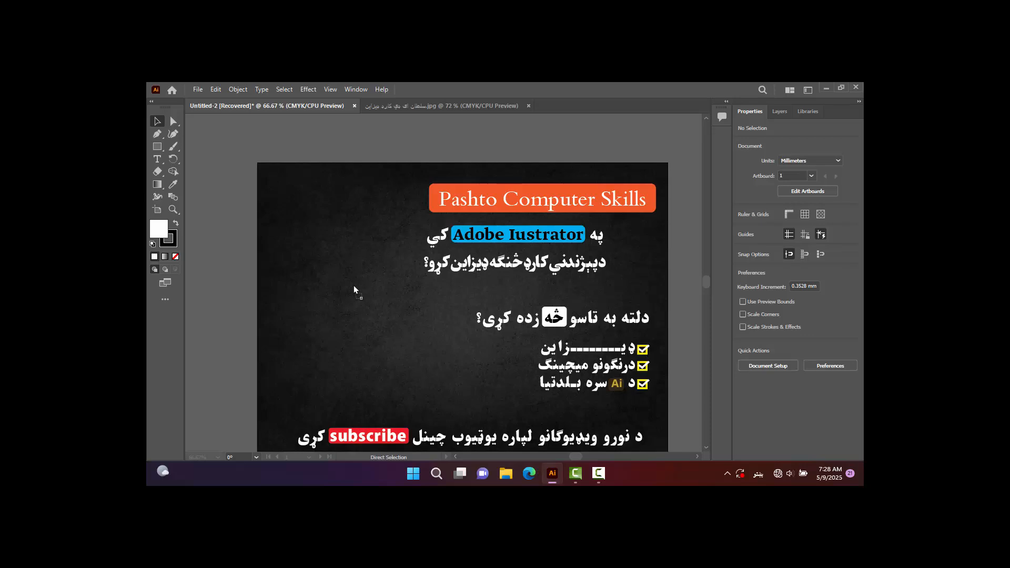
{"action": "left_click_drag", "start_coordinate": [353, 286], "coordinate": [380, 347]}
{"action": "left_click_drag", "start_coordinate": [338, 254], "coordinate": [371, 294]}
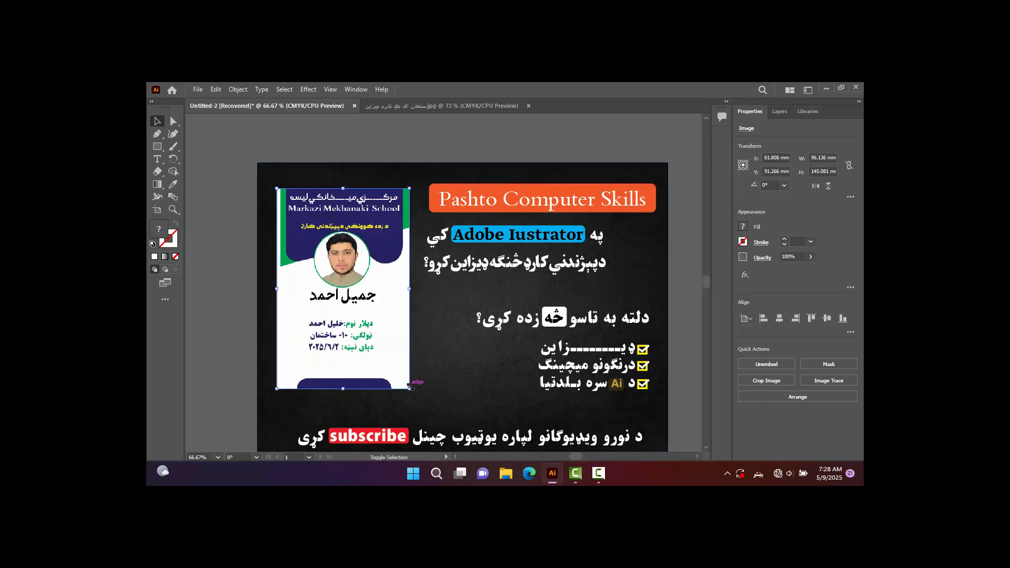
{"action": "left_click_drag", "start_coordinate": [410, 388], "coordinate": [425, 413]}
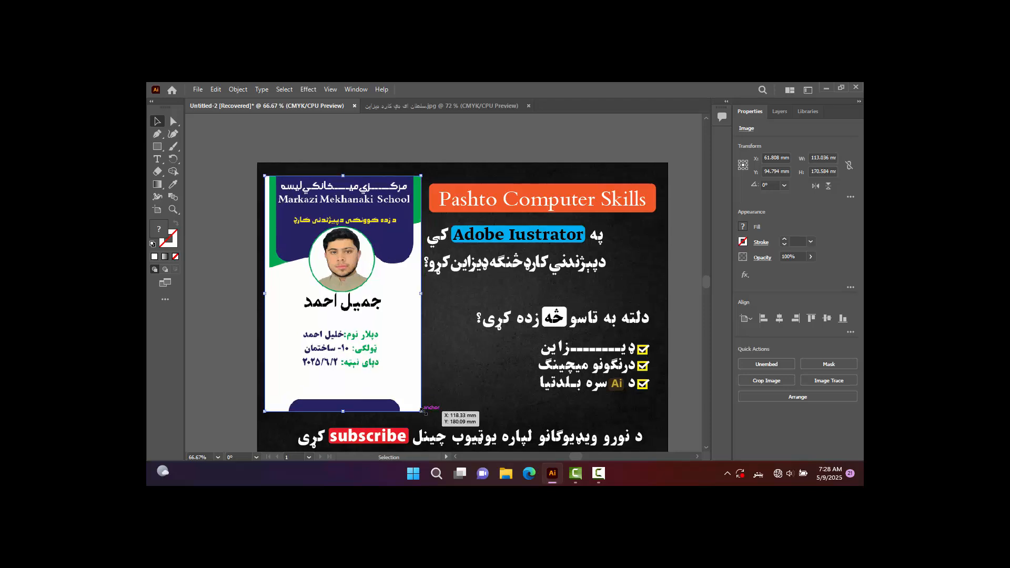
Step: Nudge the ID card image down about 5.6 mm, level with the upper edge of the title rectangle, and deselect it
{"action": "key", "text": "Down"}
{"action": "key", "text": "Down"}
{"action": "key", "text": "Down"}
{"action": "key", "text": "Down"}
{"action": "key", "text": "Down"}
{"action": "key", "text": "Down"}
{"action": "key", "text": "Down"}
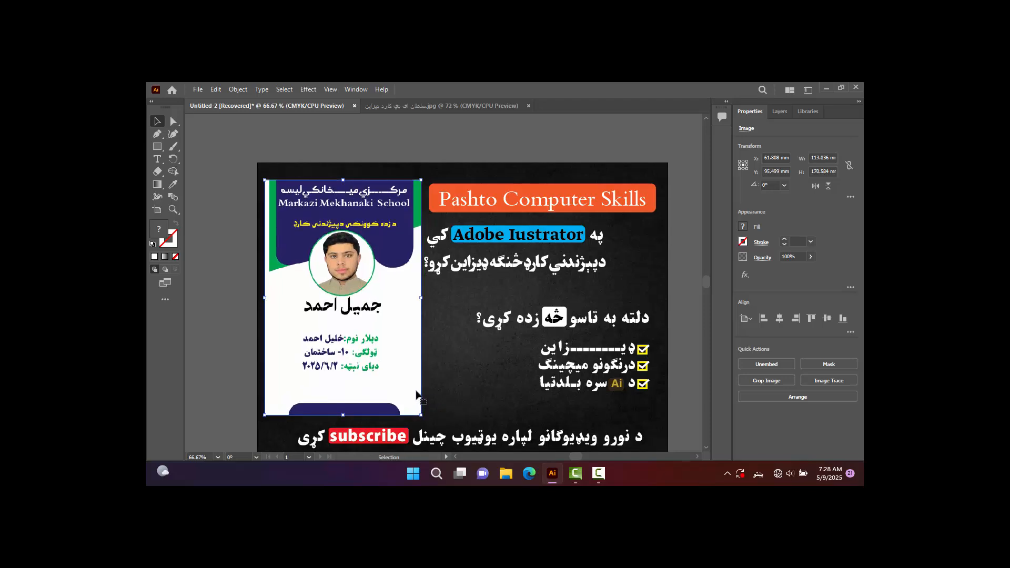
{"action": "key", "text": "Down"}
{"action": "key", "text": "Down"}
{"action": "key", "text": "Down"}
{"action": "key", "text": "Down"}
{"action": "key", "text": "Down"}
{"action": "key", "text": "Down"}
{"action": "key", "text": "Down"}
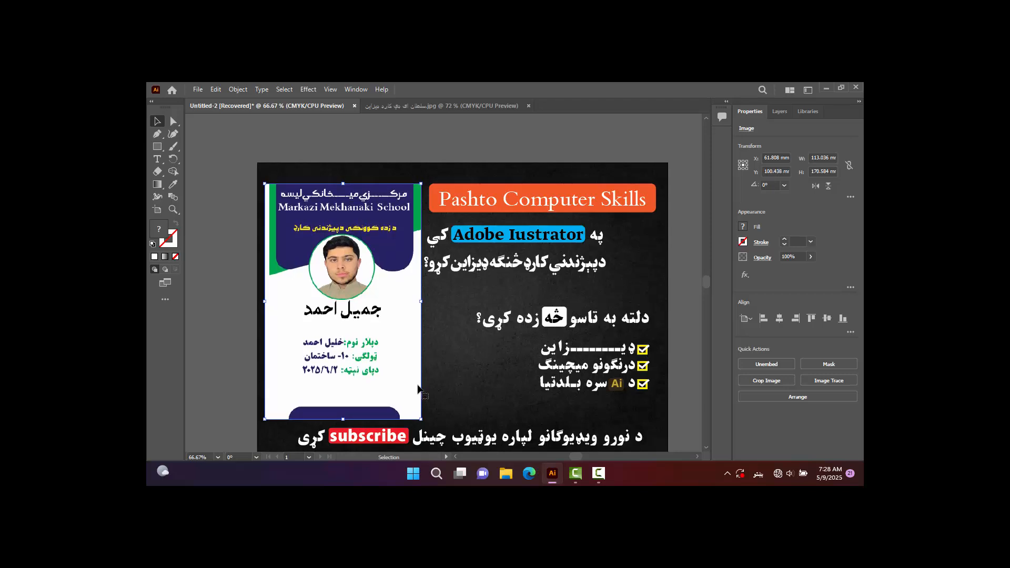
{"action": "left_click", "coordinate": [200, 131]}
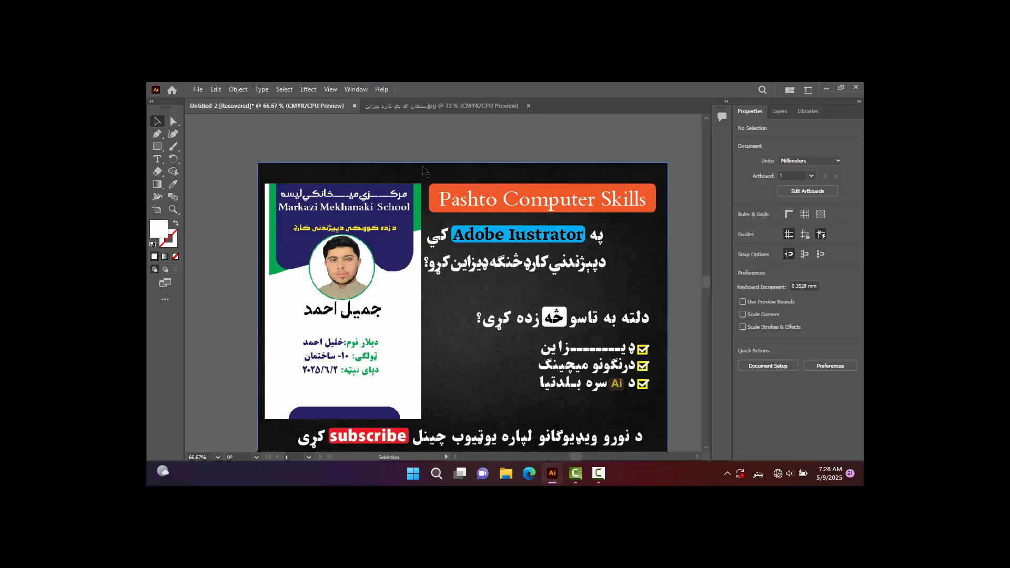
Step: Crop the white strip off the ID card image's outer edge, keeping its full height and a width of about 110.2 mm
{"action": "left_click", "coordinate": [355, 318]}
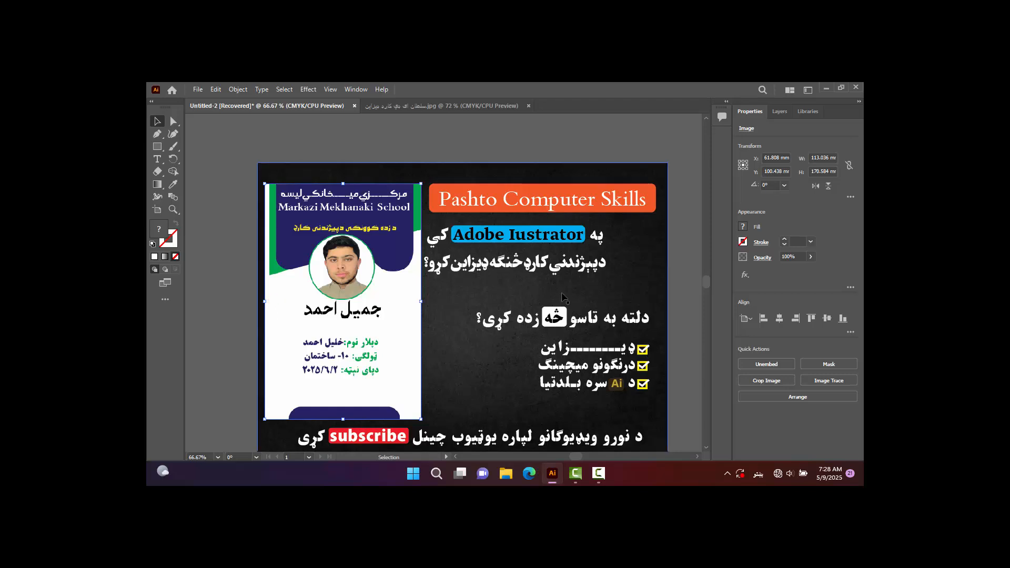
{"action": "left_click", "coordinate": [765, 381]}
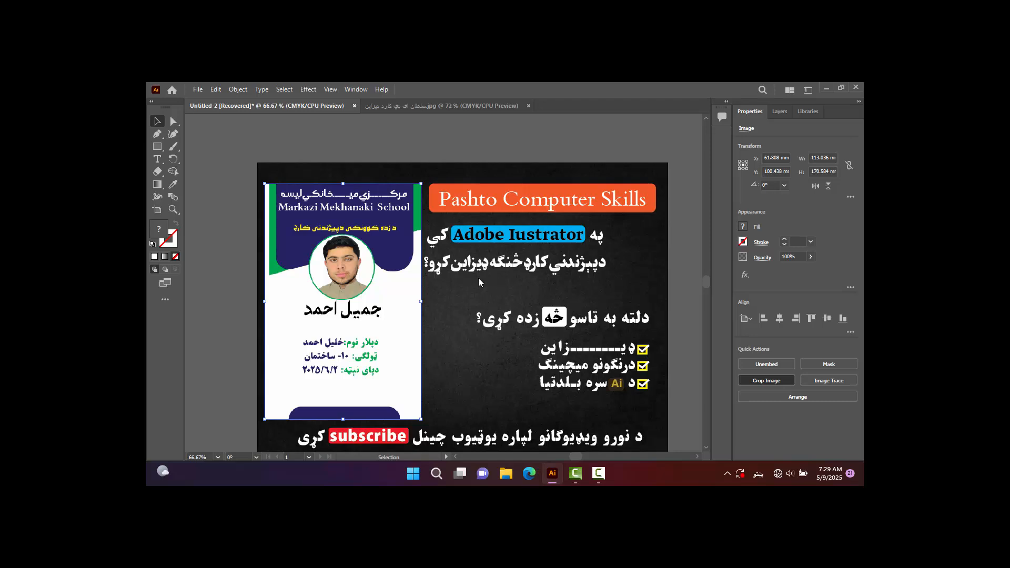
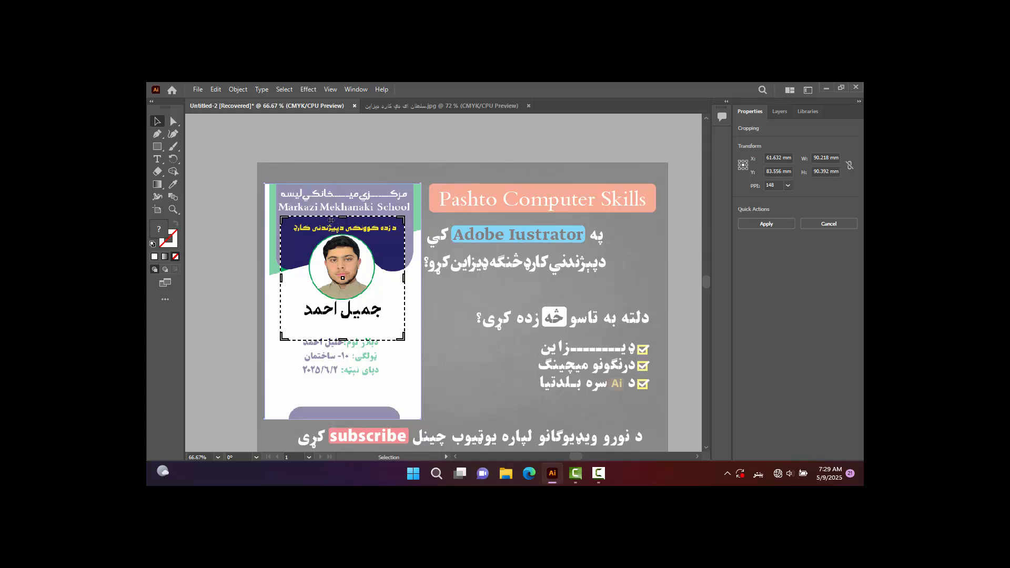
{"action": "left_click_drag", "start_coordinate": [344, 221], "coordinate": [343, 184]}
{"action": "left_click_drag", "start_coordinate": [343, 339], "coordinate": [343, 419]}
{"action": "left_click_drag", "start_coordinate": [405, 301], "coordinate": [420, 310]}
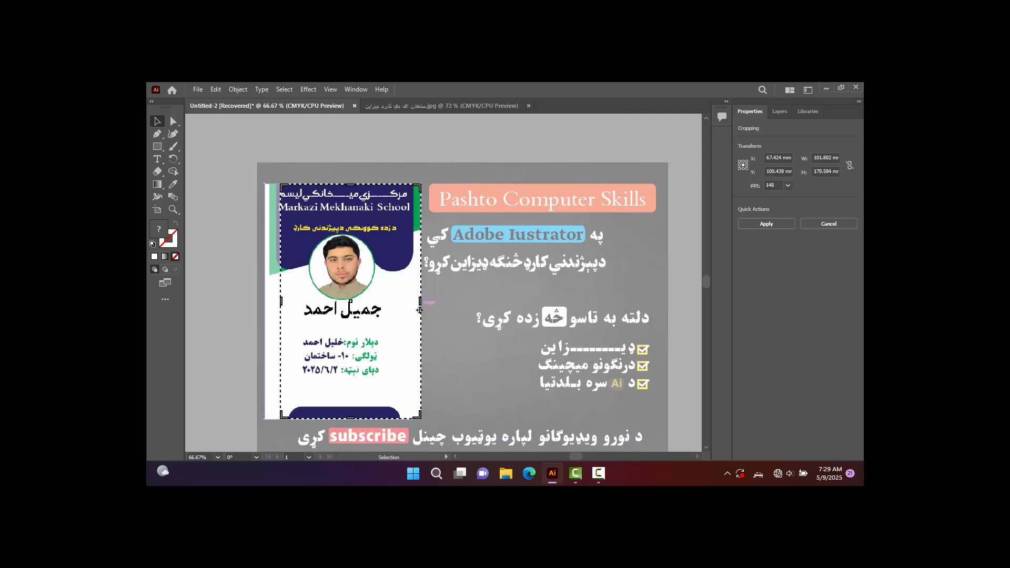
{"action": "left_click_drag", "start_coordinate": [284, 301], "coordinate": [272, 298]}
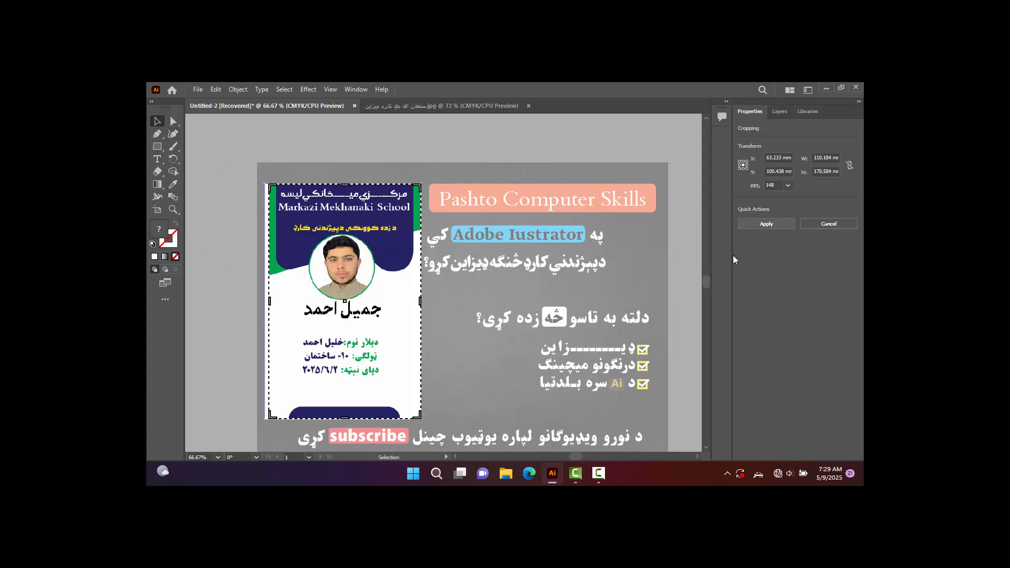
{"action": "key", "text": "Return"}
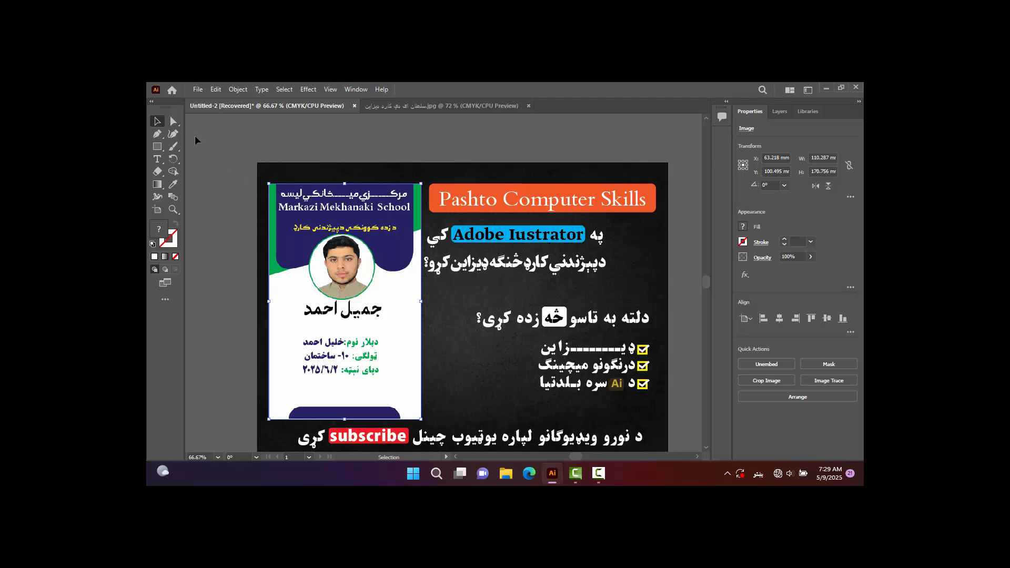
{"action": "left_click", "coordinate": [195, 139]}
Step: Move the Pashto Computer Skills title text off its rectangle to above the artboard and fill it black
{"action": "scroll", "coordinate": [419, 292], "scroll_direction": "down", "scroll_amount": 1}
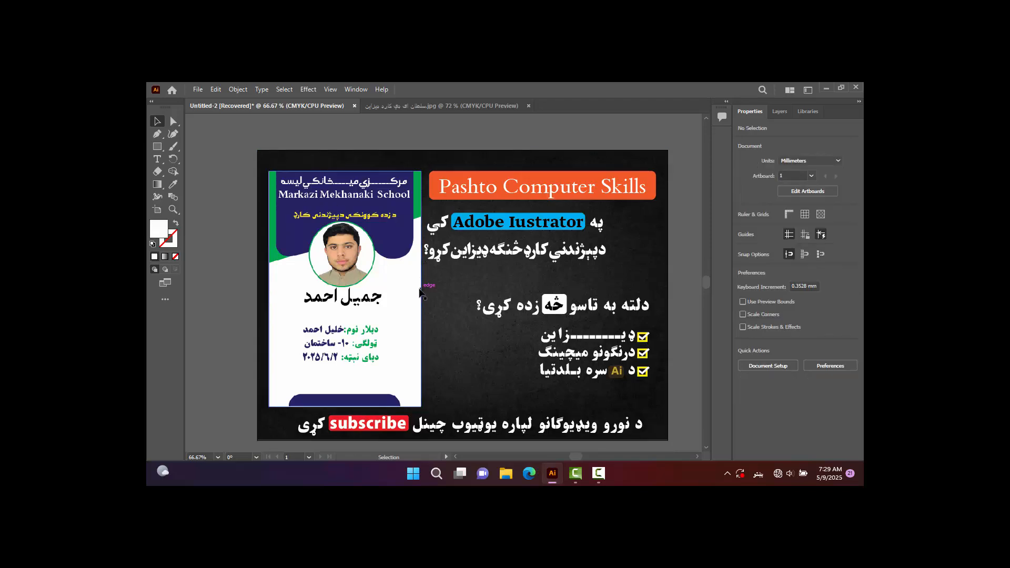
{"action": "key", "text": "ctrl+minus"}
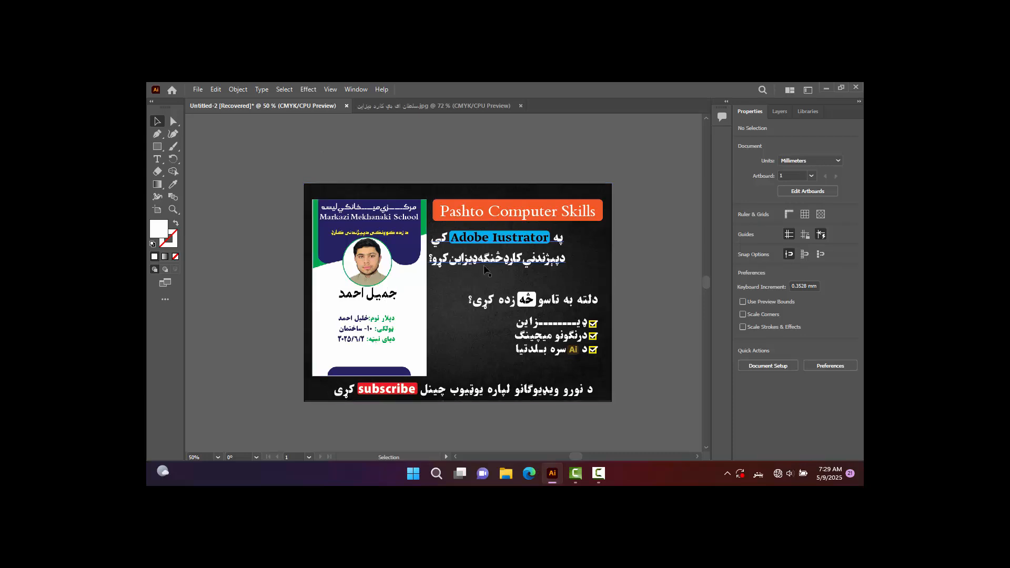
{"action": "left_click", "coordinate": [592, 215]}
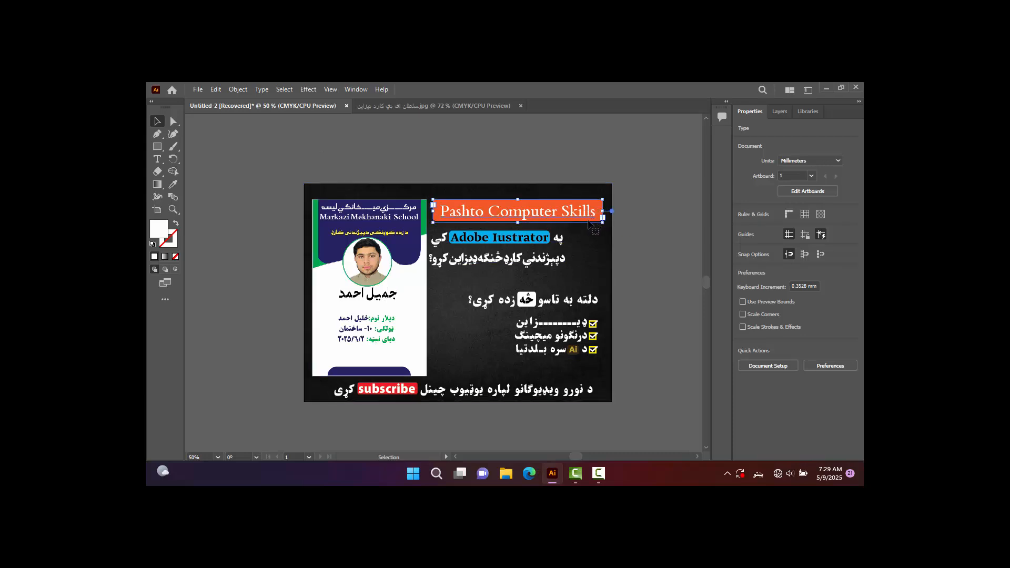
{"action": "left_click", "coordinate": [611, 331]}
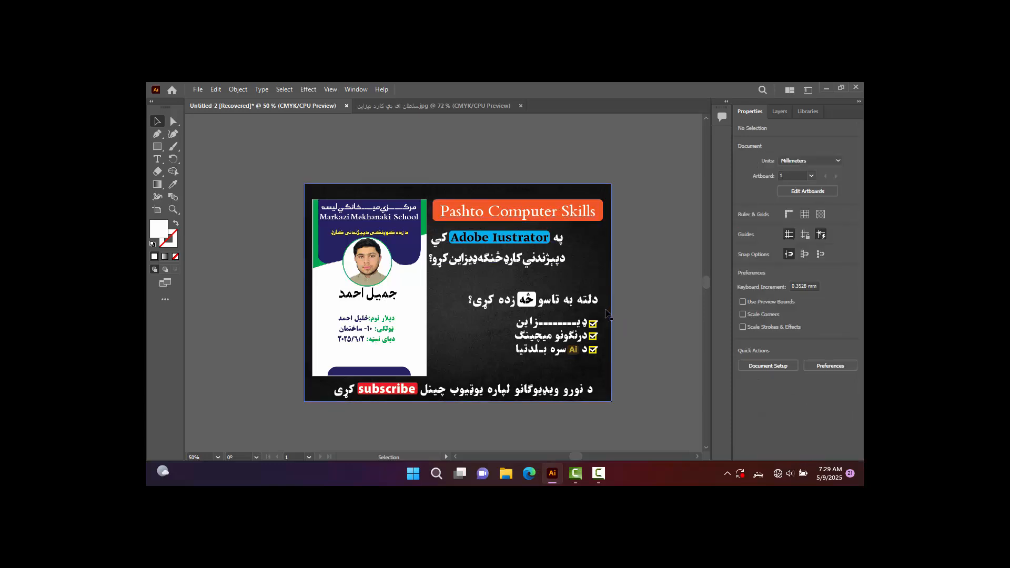
{"action": "left_click_drag", "start_coordinate": [560, 216], "coordinate": [590, 158]}
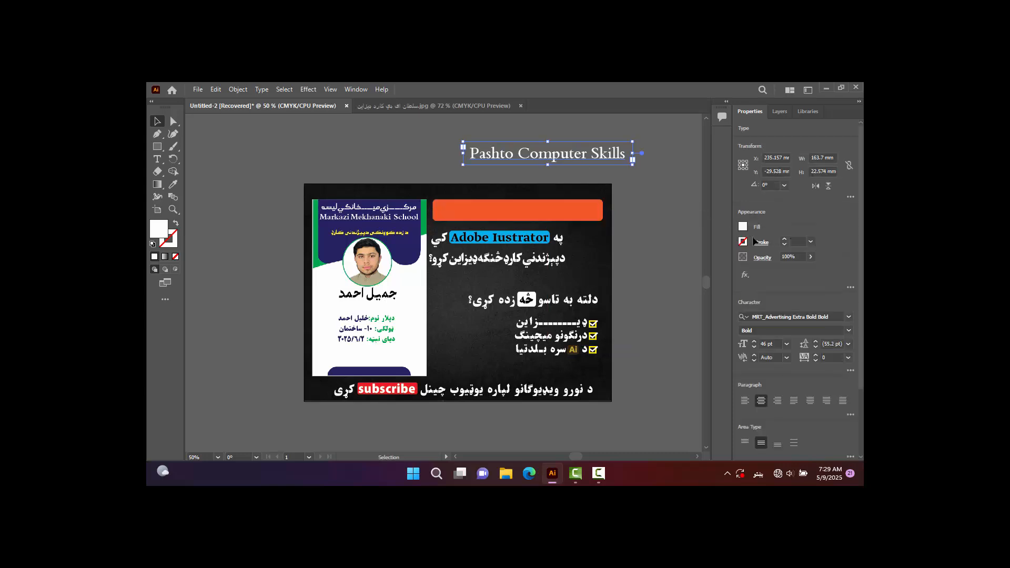
{"action": "left_click", "coordinate": [741, 230]}
{"action": "left_click", "coordinate": [651, 264]}
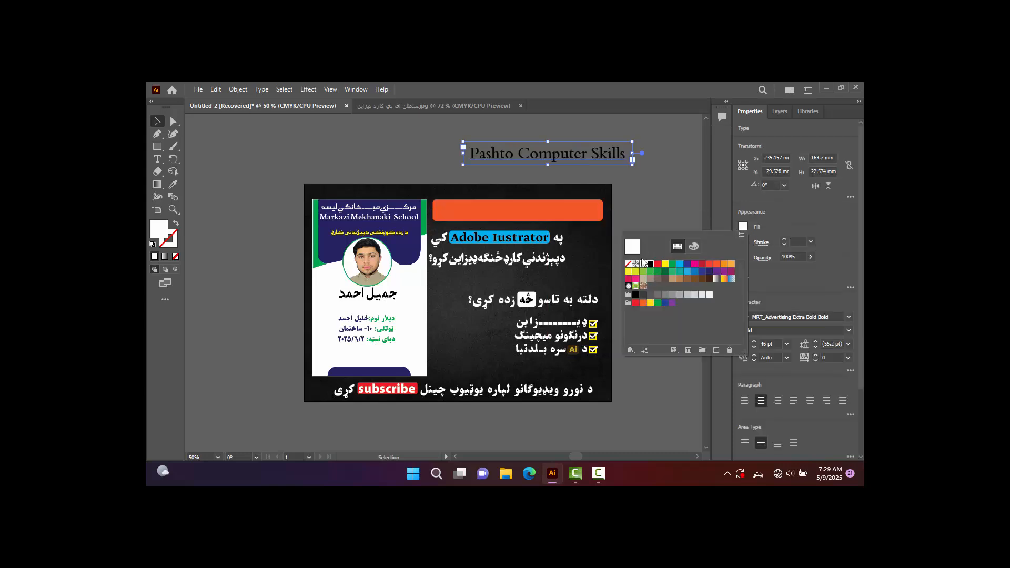
Step: Change the orange title rectangle's fill to white
{"action": "left_click", "coordinate": [586, 210]}
{"action": "left_click", "coordinate": [586, 210]}
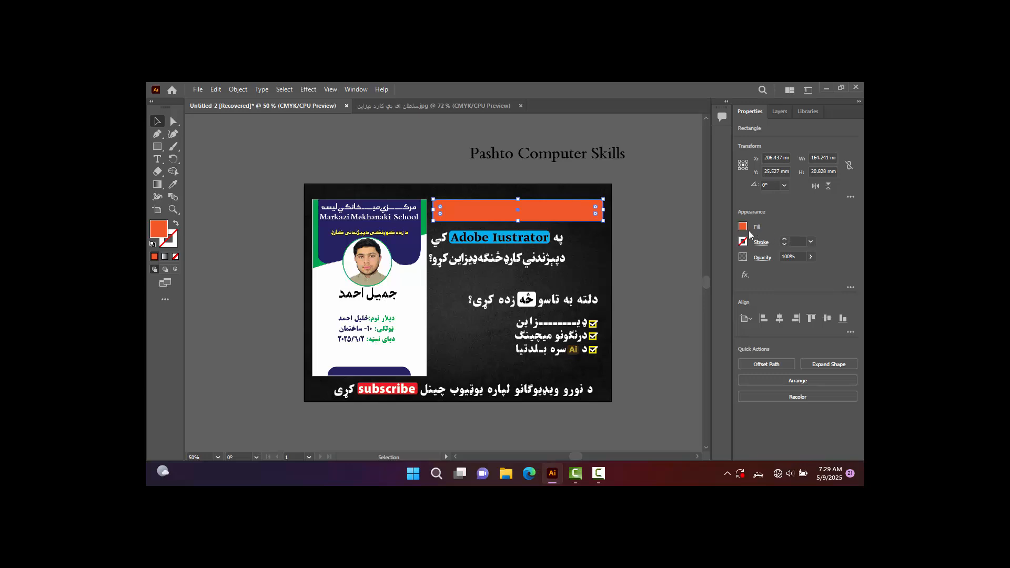
{"action": "left_click", "coordinate": [743, 227]}
{"action": "left_click", "coordinate": [650, 263]}
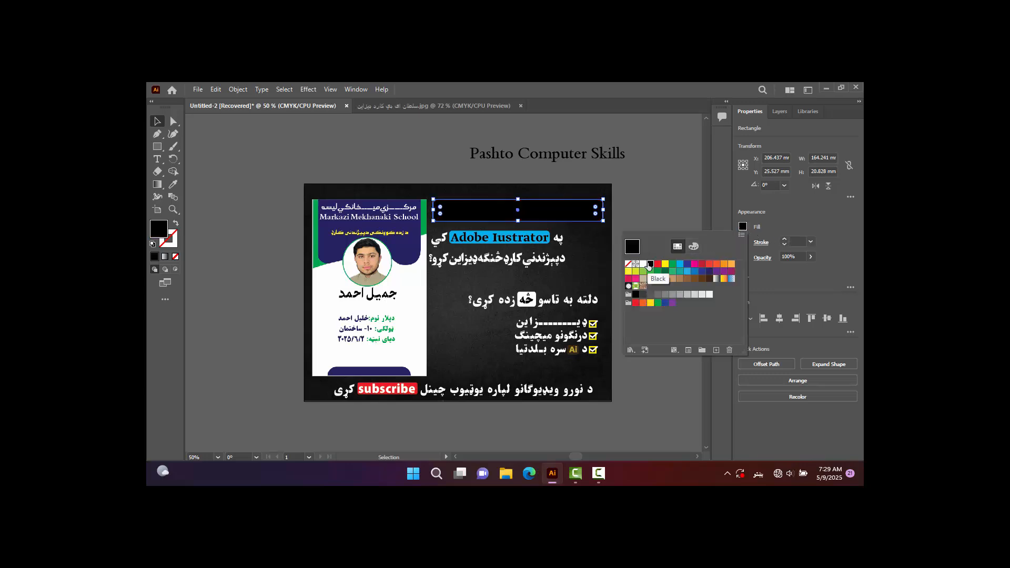
{"action": "left_click", "coordinate": [642, 263]}
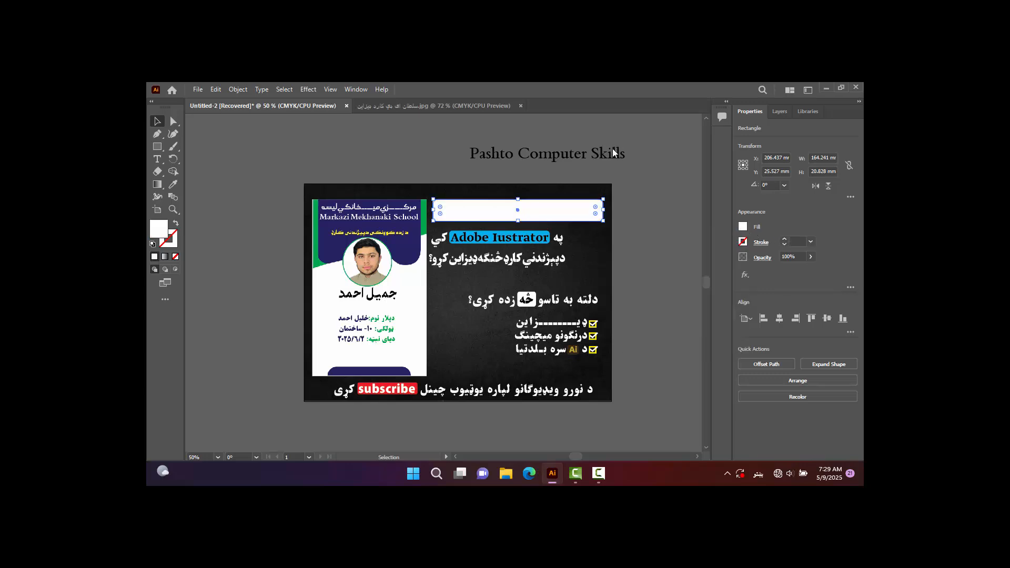
Step: Move the black Pashto Computer Skills title text back onto the white rectangle, centred, and deselect it
{"action": "left_click_drag", "start_coordinate": [613, 150], "coordinate": [587, 209]}
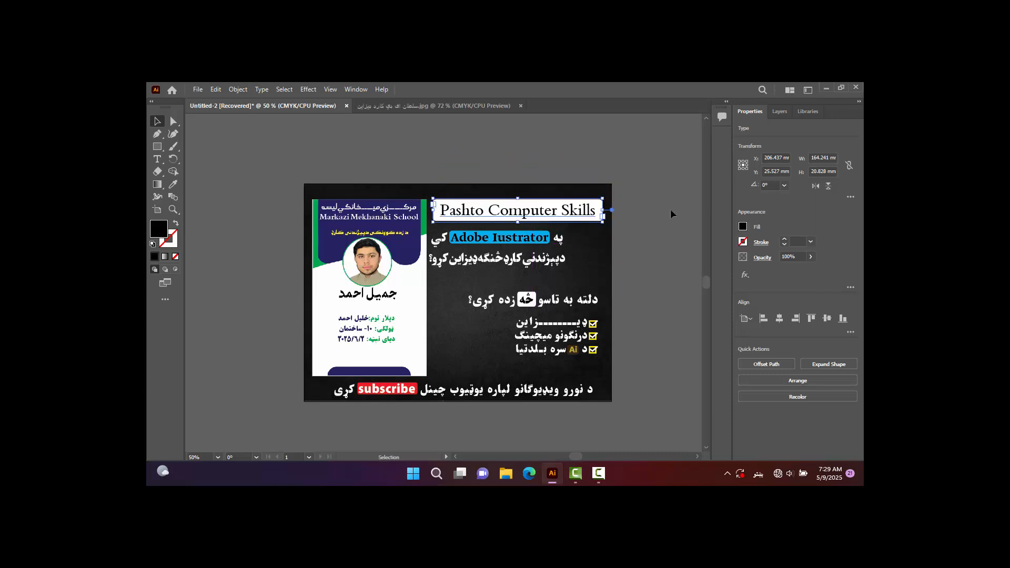
{"action": "left_click", "coordinate": [671, 209]}
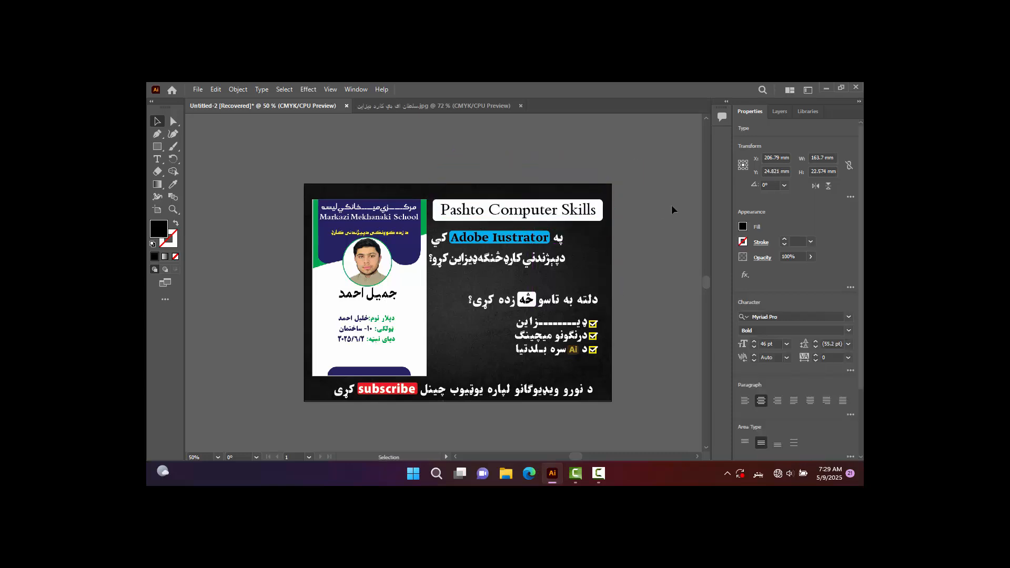
{"action": "scroll", "coordinate": [639, 283], "scroll_direction": "down", "scroll_amount": 1}
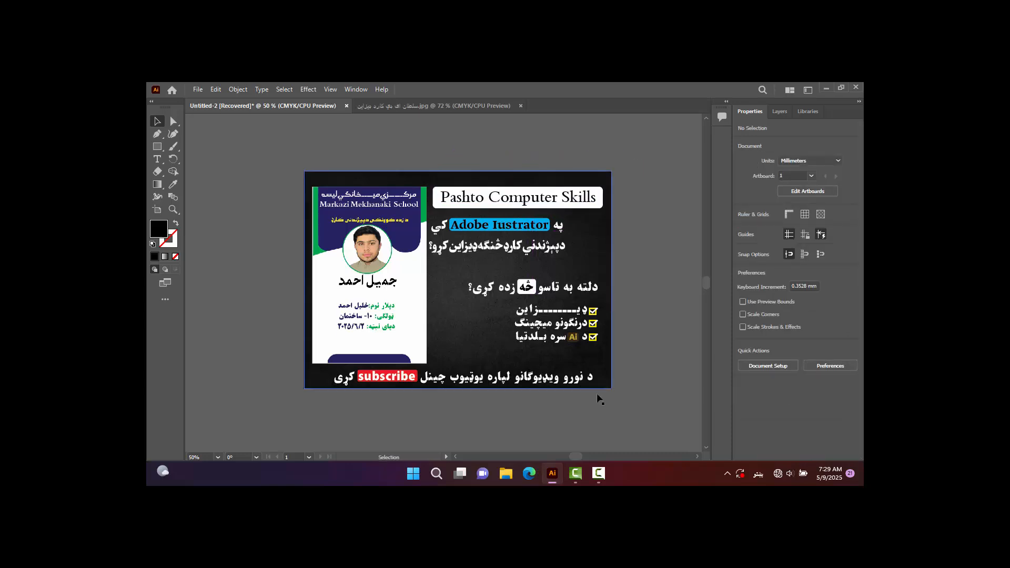
{"action": "left_click", "coordinate": [597, 471]}
{"action": "left_click_drag", "start_coordinate": [630, 423], "coordinate": [708, 435]}
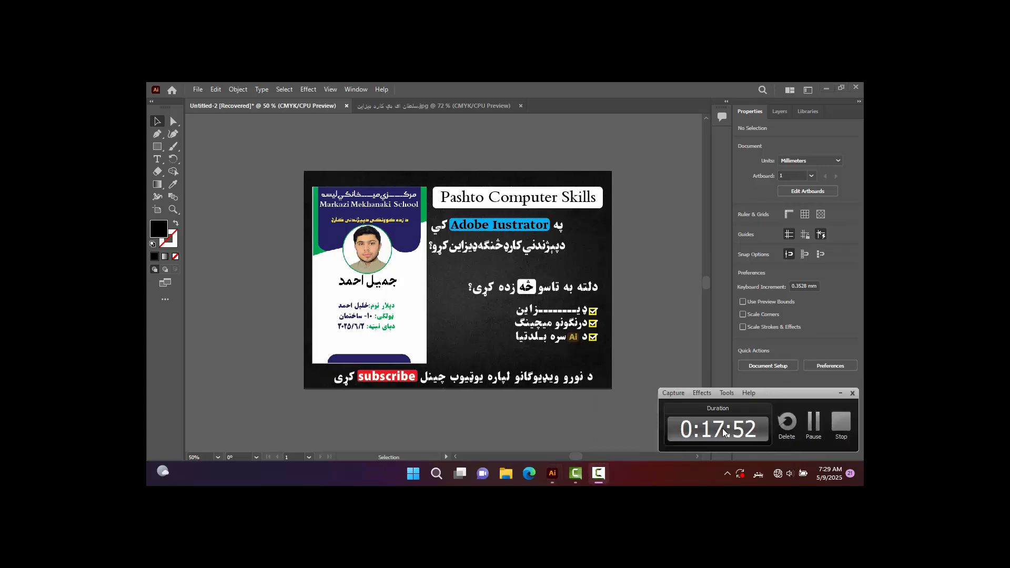